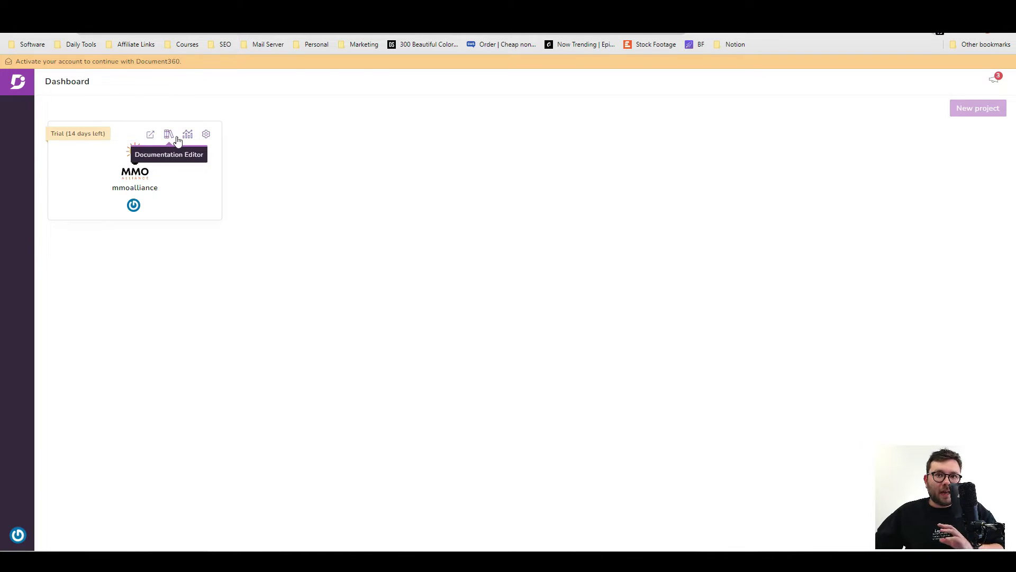
Browse the project's General, Documentation, Drive and Analytics settings, ending on the Team auditing log.
{"action": "left_click", "coordinate": [206, 136]}
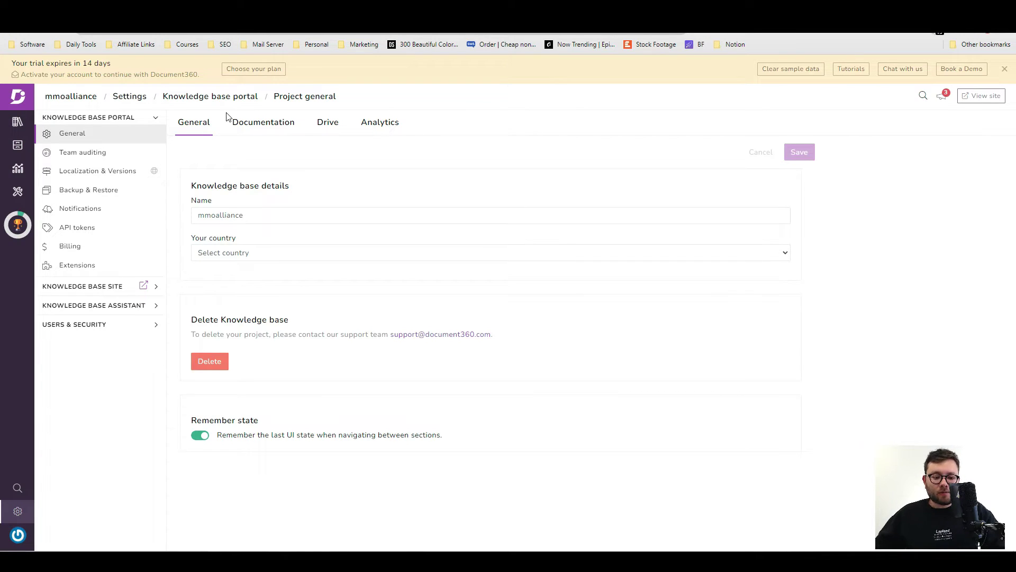
{"action": "left_click", "coordinate": [248, 133]}
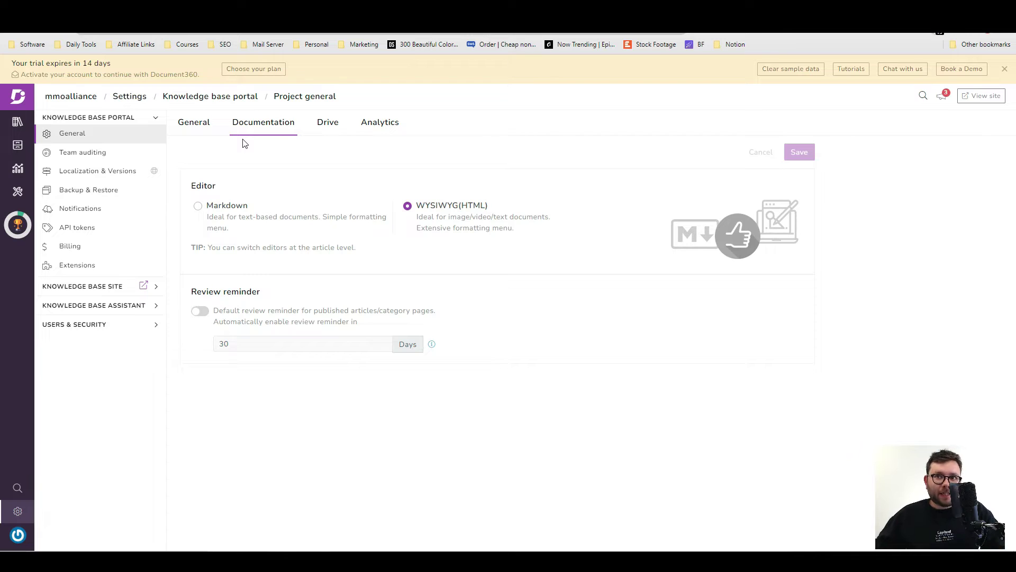
{"action": "left_click", "coordinate": [319, 139]}
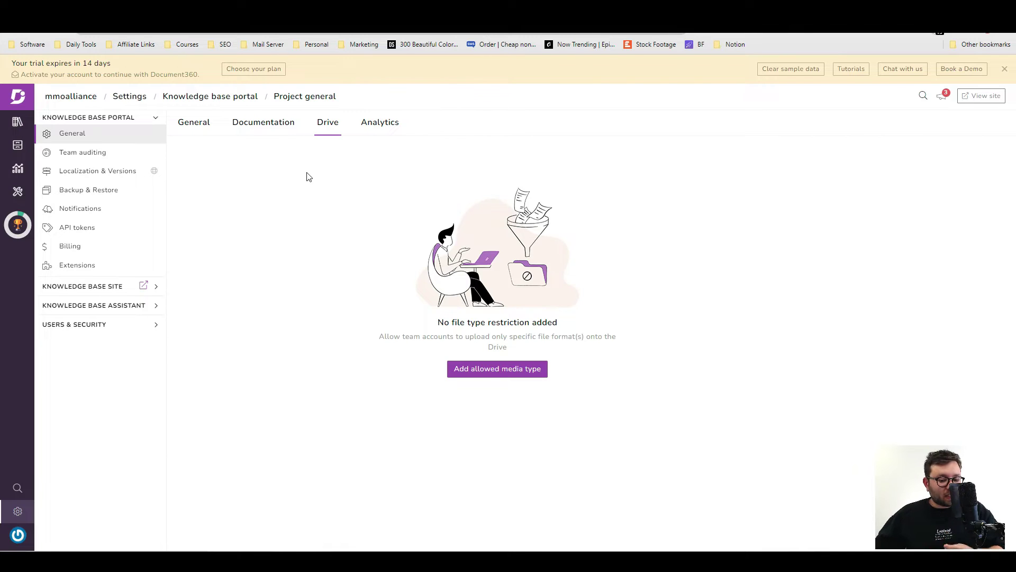
{"action": "left_click", "coordinate": [378, 127]}
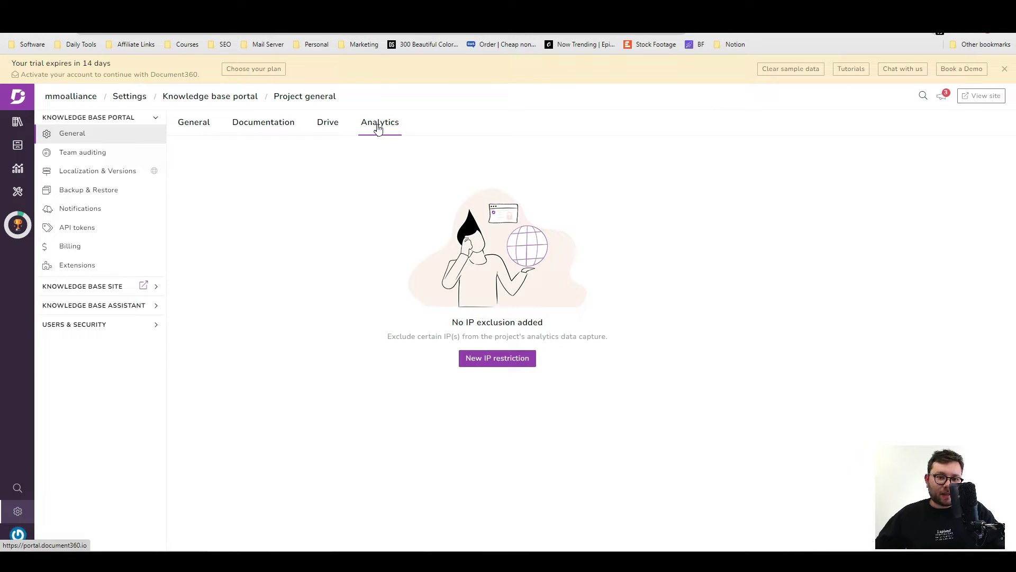
{"action": "left_click", "coordinate": [88, 158]}
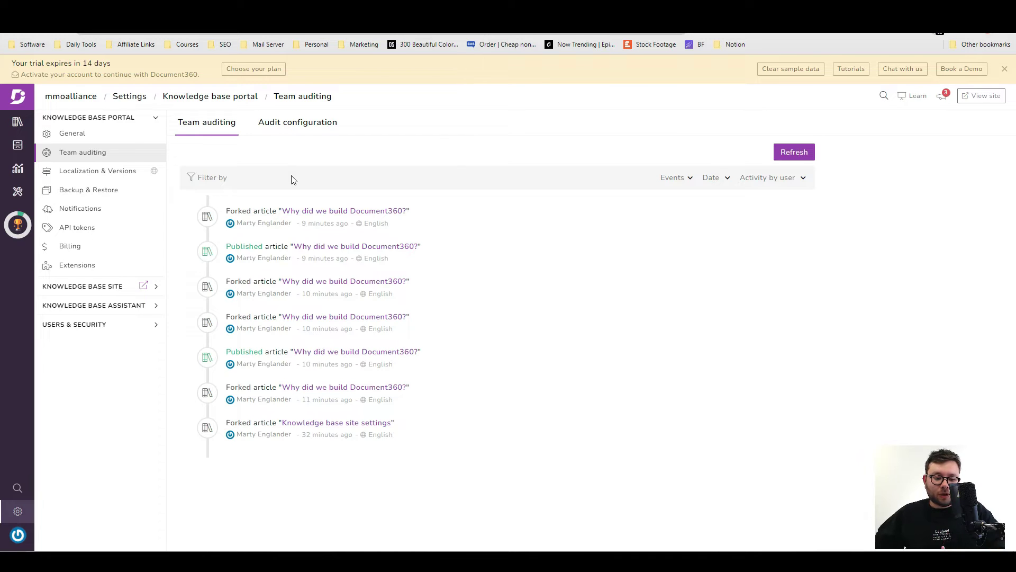
Review Backup & Restore and the notification mapping, history and email domain settings.
{"action": "left_click", "coordinate": [88, 189]}
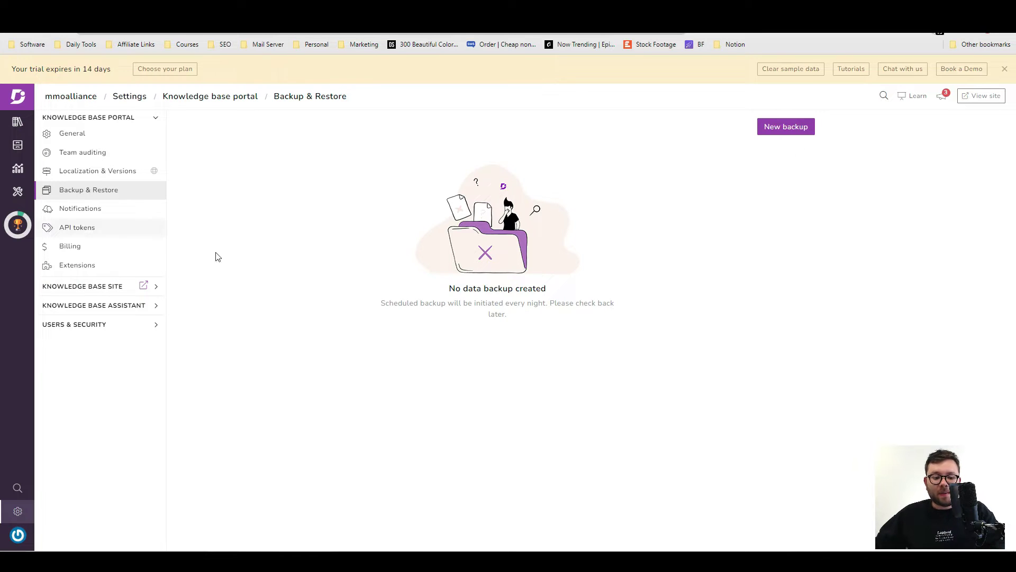
{"action": "left_click", "coordinate": [152, 208]}
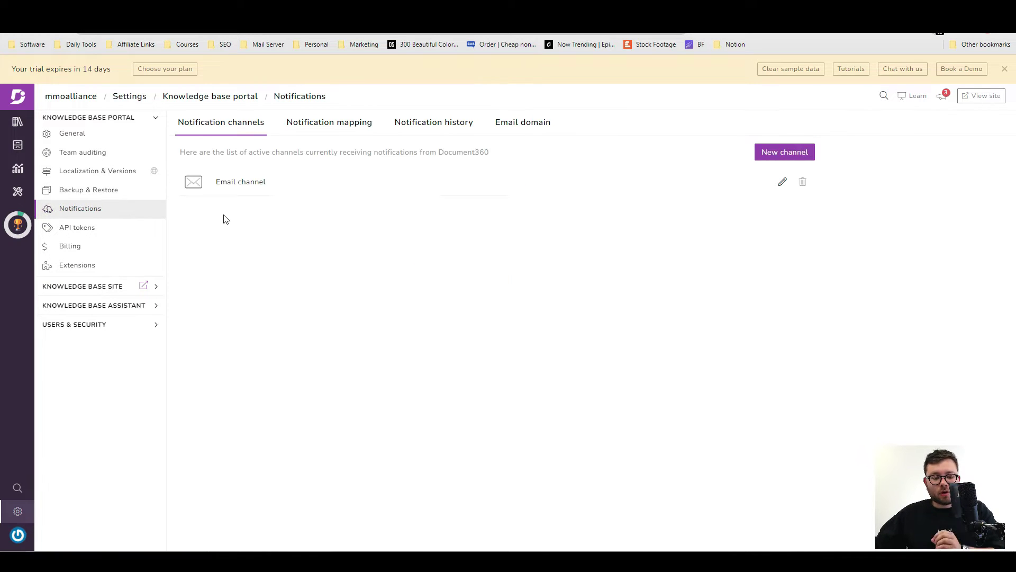
{"action": "left_click", "coordinate": [302, 129]}
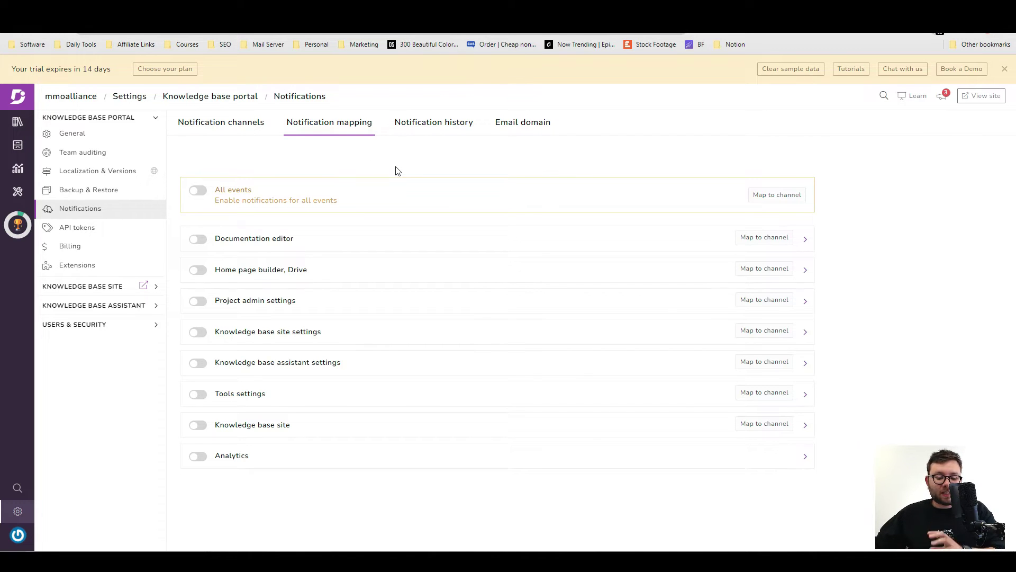
{"action": "left_click", "coordinate": [461, 133]}
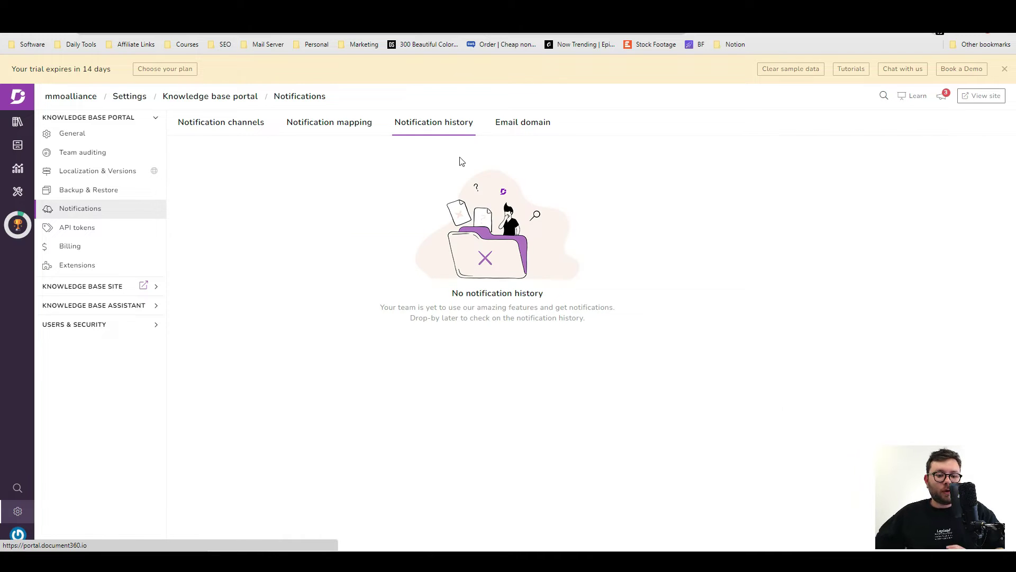
{"action": "left_click", "coordinate": [504, 127]}
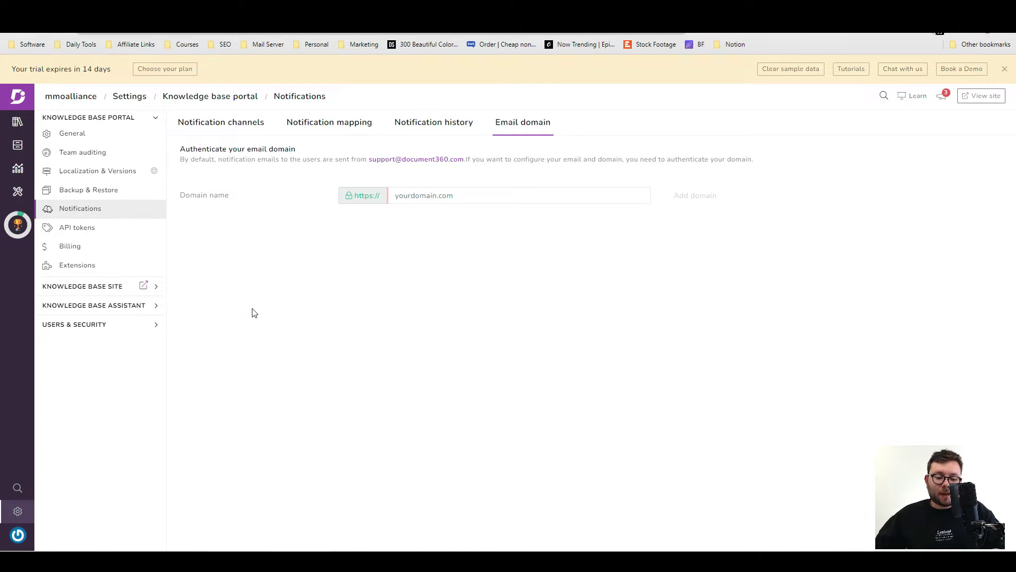
Check the API tokens page and the Helpdesk and Team collaboration extensions.
{"action": "left_click", "coordinate": [90, 228]}
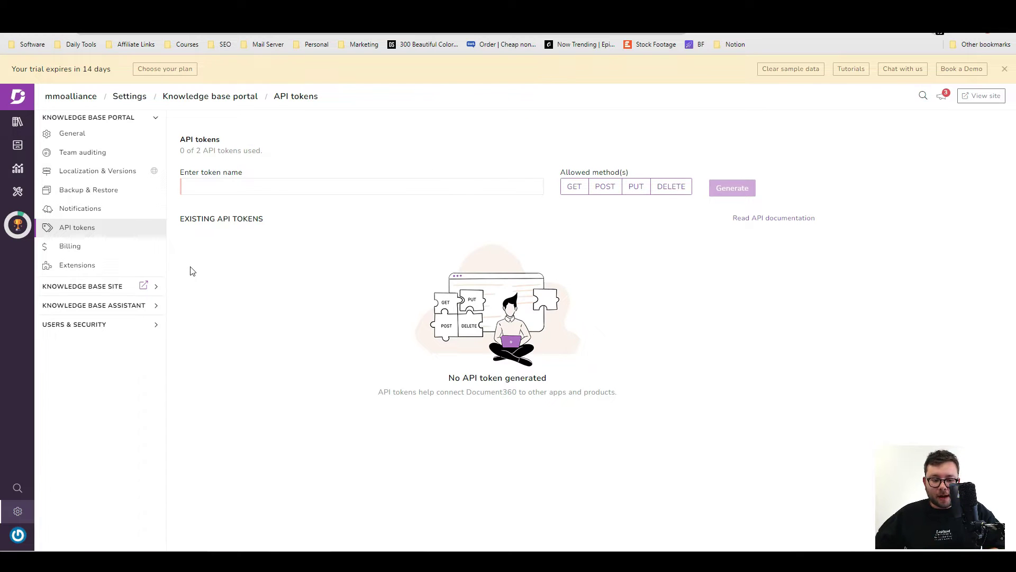
{"action": "left_click", "coordinate": [105, 264]}
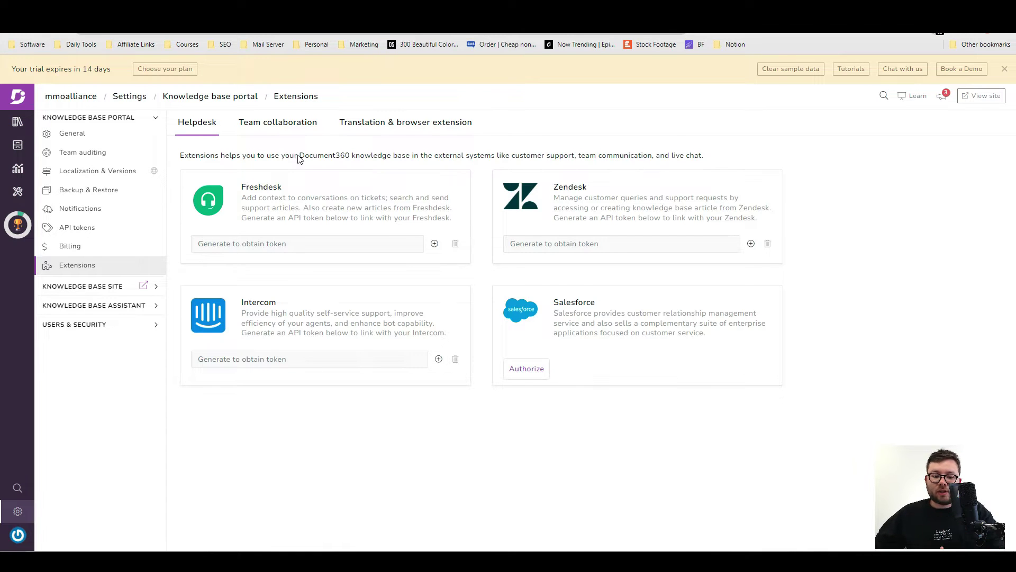
{"action": "left_click", "coordinate": [297, 130]}
Browse translation extensions, then Navigation, Custom domain, redirect rules, SEO, CSS and Integrations settings.
{"action": "left_click", "coordinate": [352, 132]}
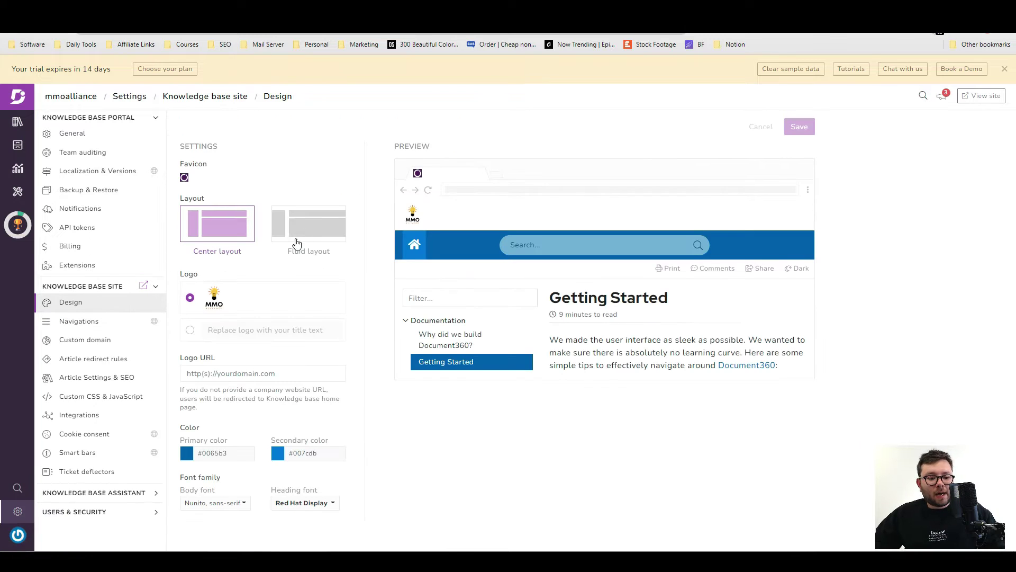
{"action": "left_click", "coordinate": [107, 323]}
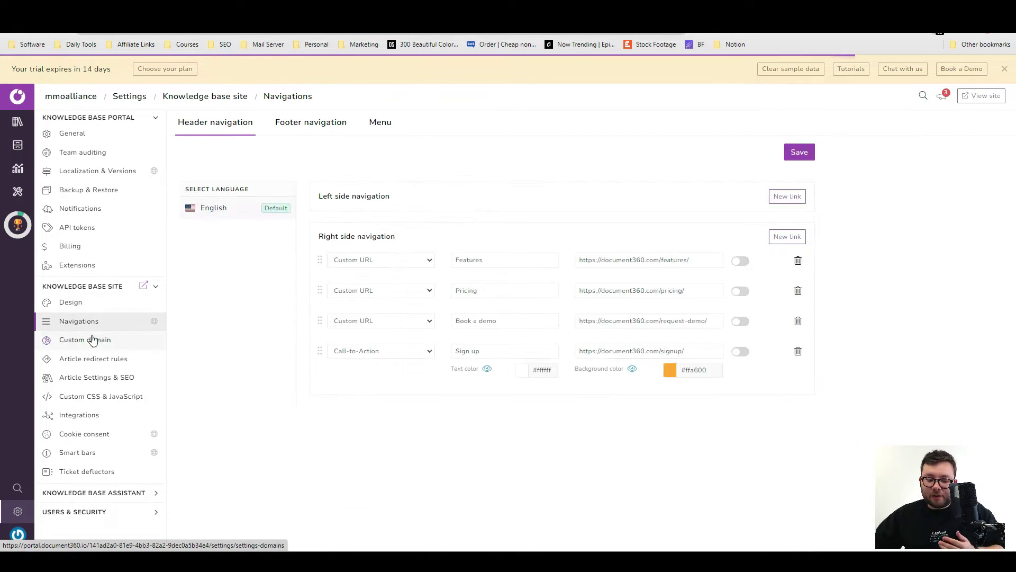
{"action": "left_click", "coordinate": [93, 340]}
{"action": "left_click", "coordinate": [92, 359]}
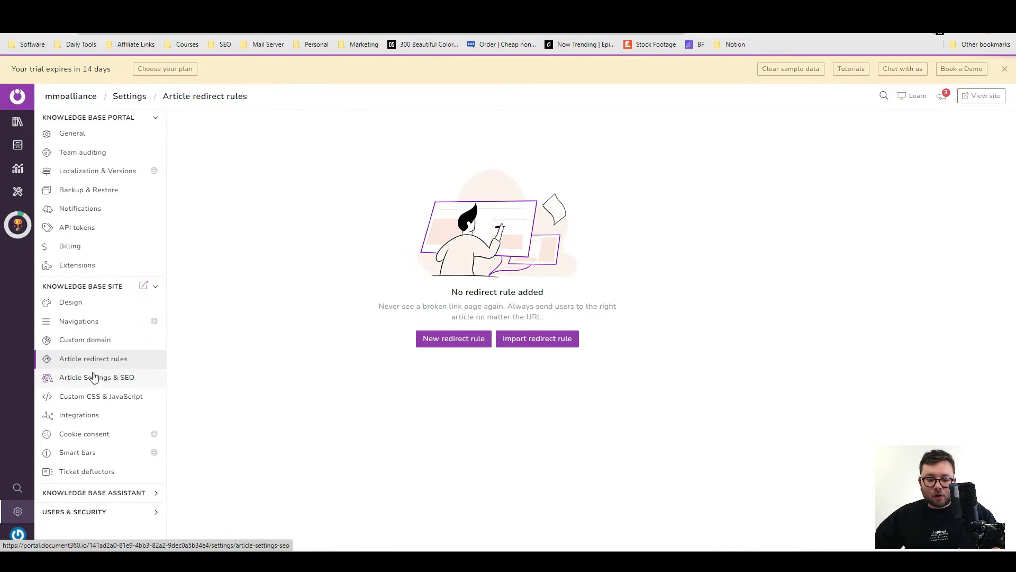
{"action": "left_click", "coordinate": [94, 378]}
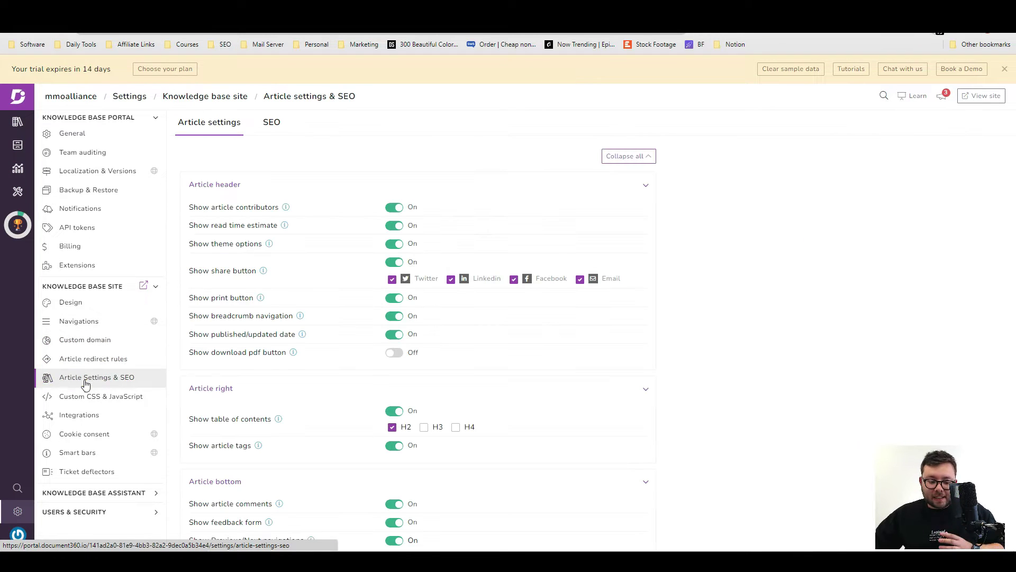
{"action": "left_click", "coordinate": [85, 399]}
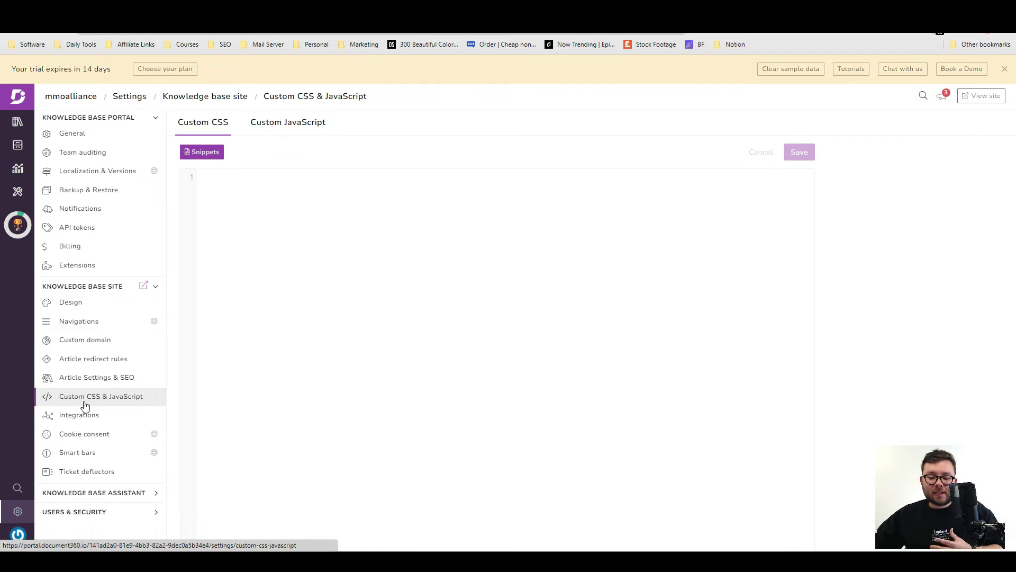
{"action": "left_click", "coordinate": [82, 414]}
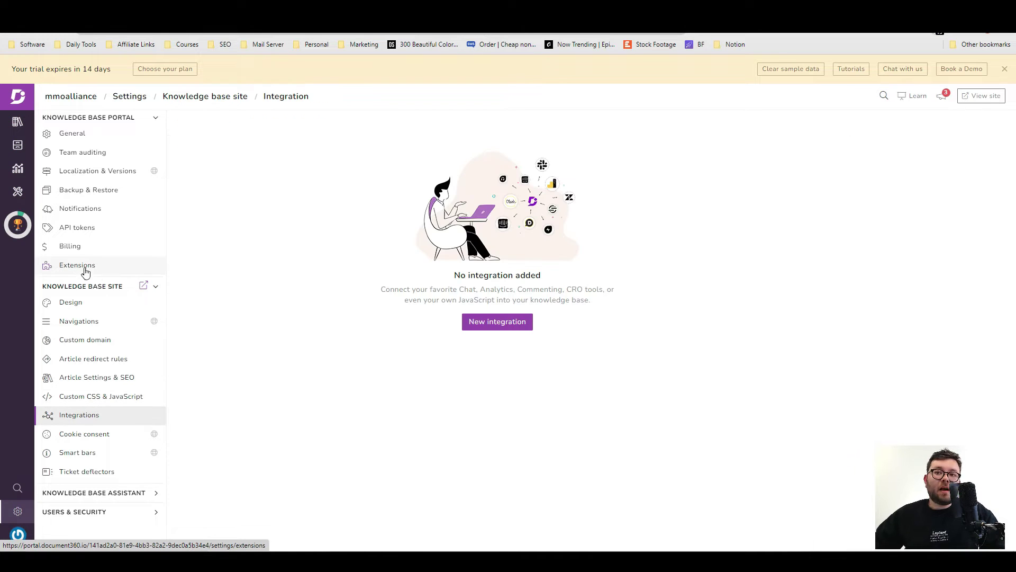
Preview the new-integration panel, then view Cookie consent, Smart bars and Ticket deflectors.
{"action": "left_click", "coordinate": [502, 321]}
{"action": "scroll", "coordinate": [653, 227], "scroll_direction": "down", "scroll_amount": 4}
{"action": "left_click", "coordinate": [109, 431]}
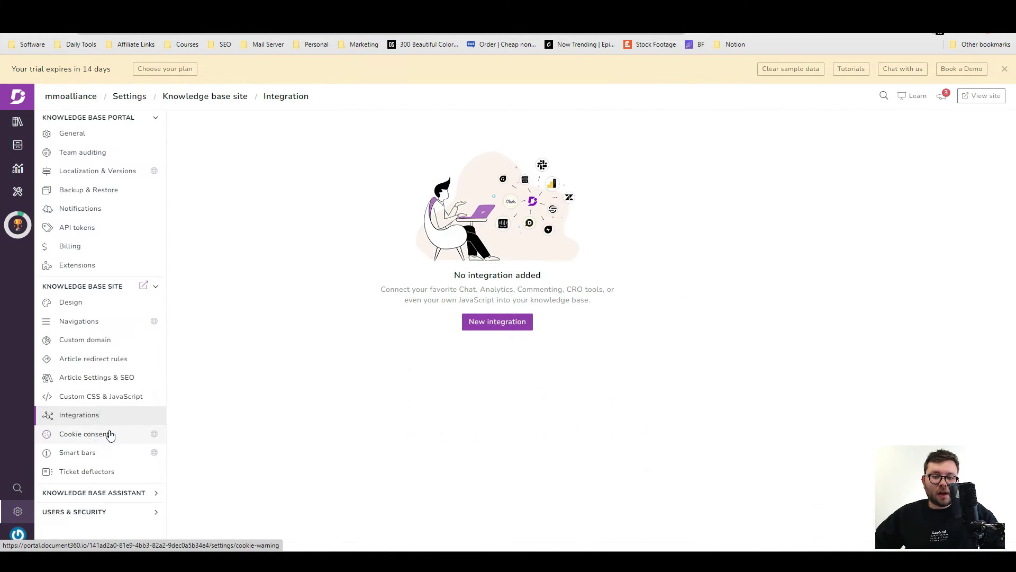
{"action": "left_click", "coordinate": [110, 434]}
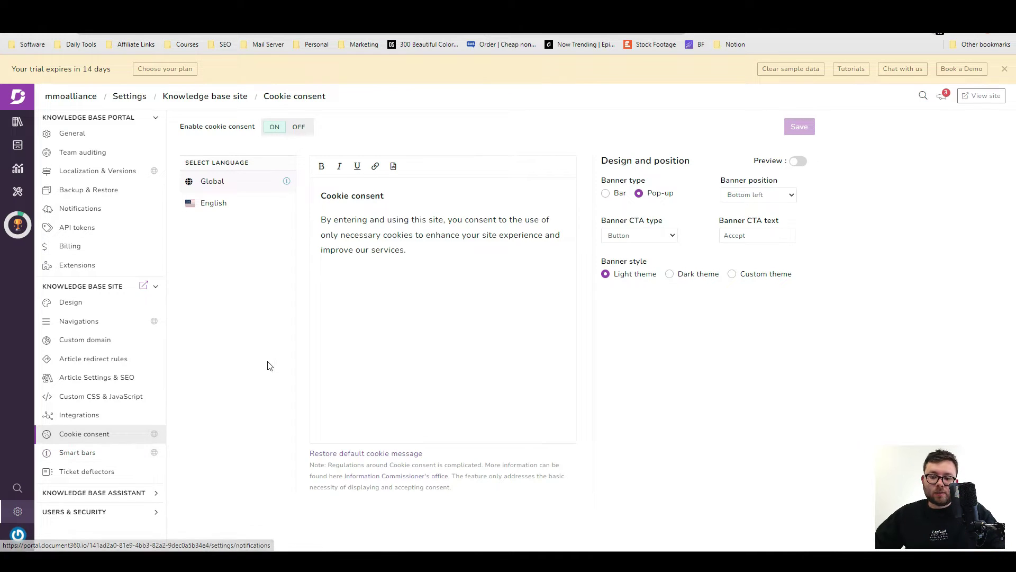
{"action": "left_click", "coordinate": [79, 453]}
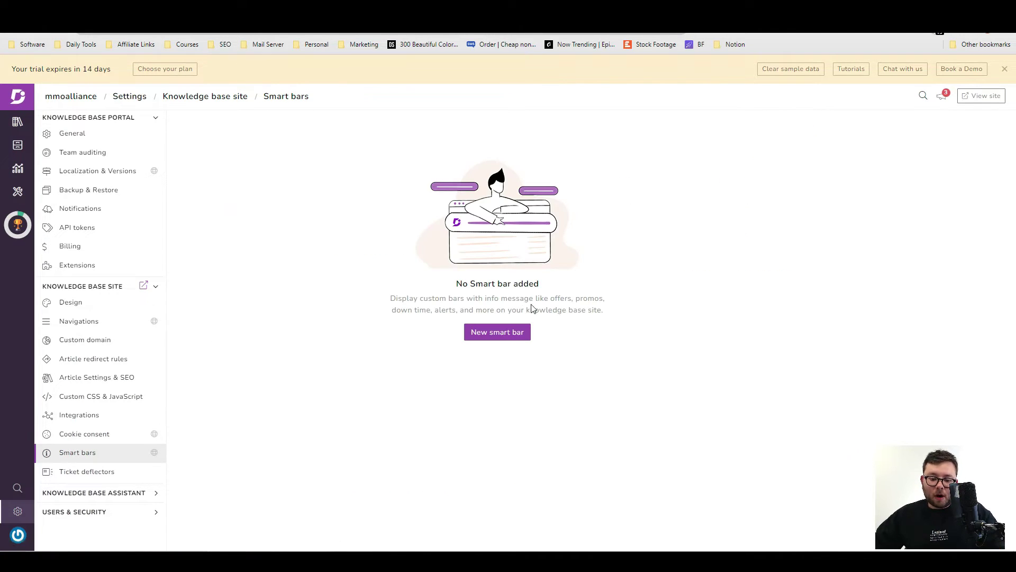
{"action": "left_click", "coordinate": [87, 471]}
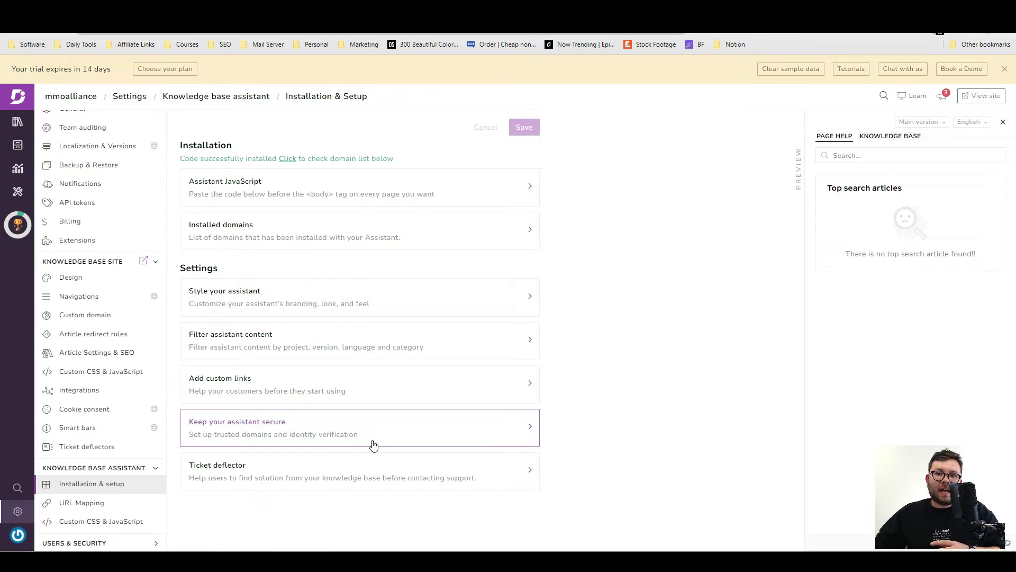
View URL mapping, then Team accounts & groups, Content access, Roles and Site access.
{"action": "left_click", "coordinate": [82, 502]}
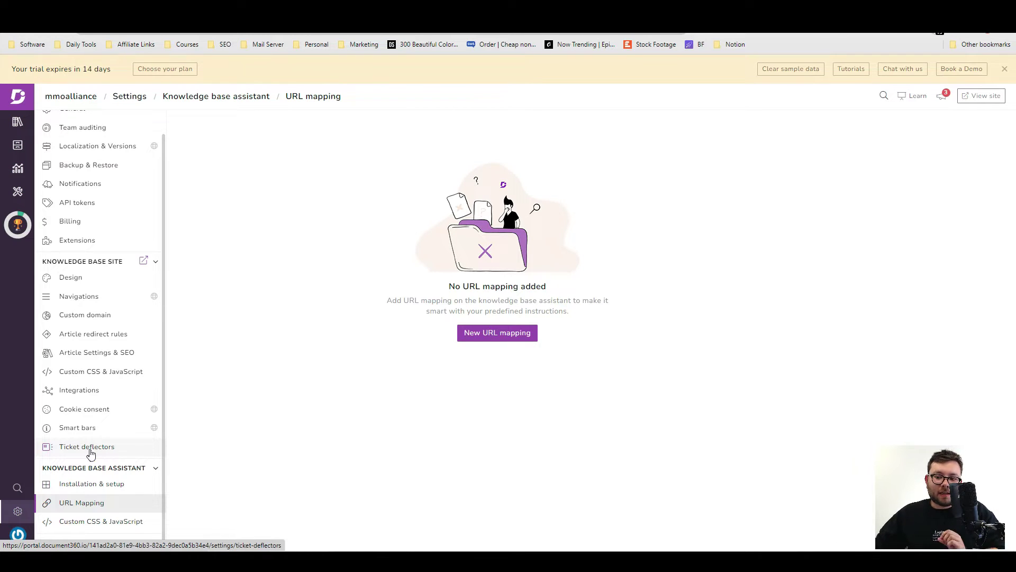
{"action": "left_click", "coordinate": [94, 466]}
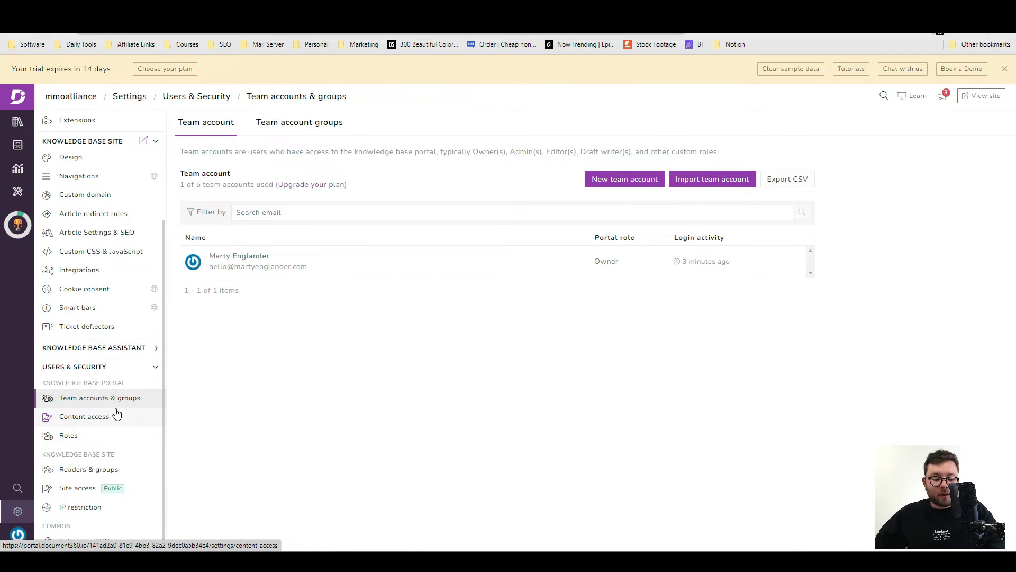
{"action": "left_click", "coordinate": [115, 416]}
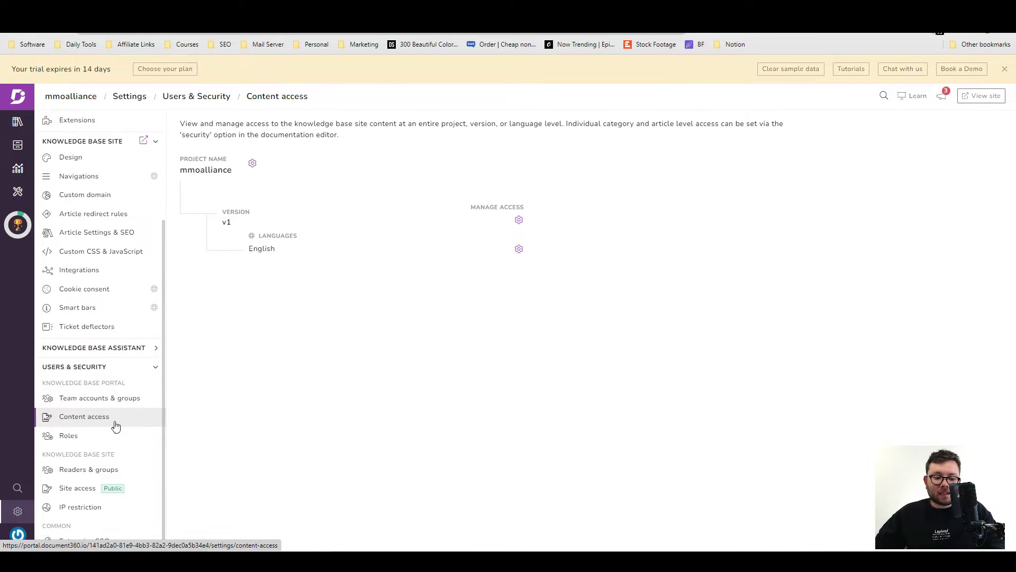
{"action": "left_click", "coordinate": [80, 437]}
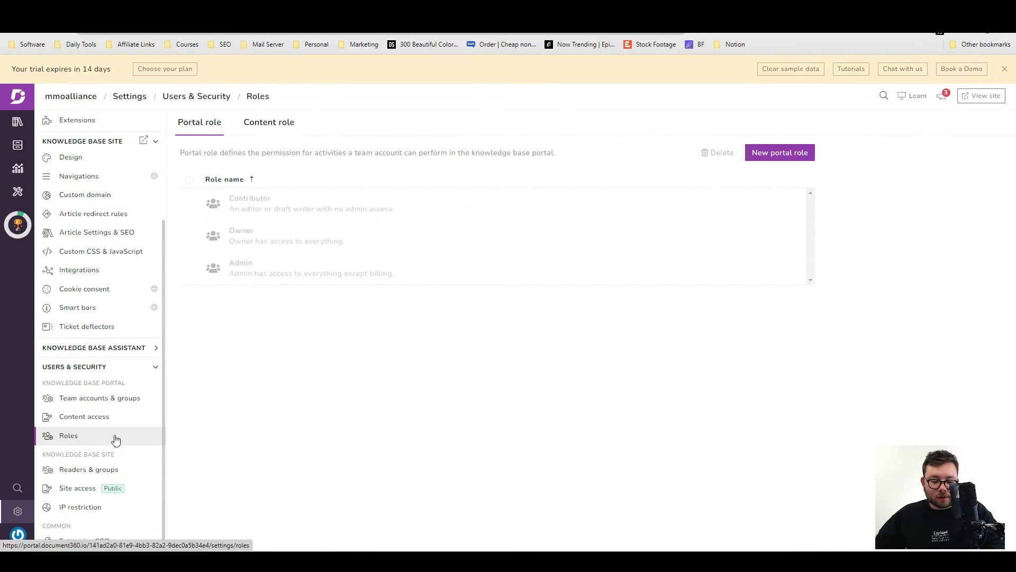
{"action": "left_click", "coordinate": [66, 483]}
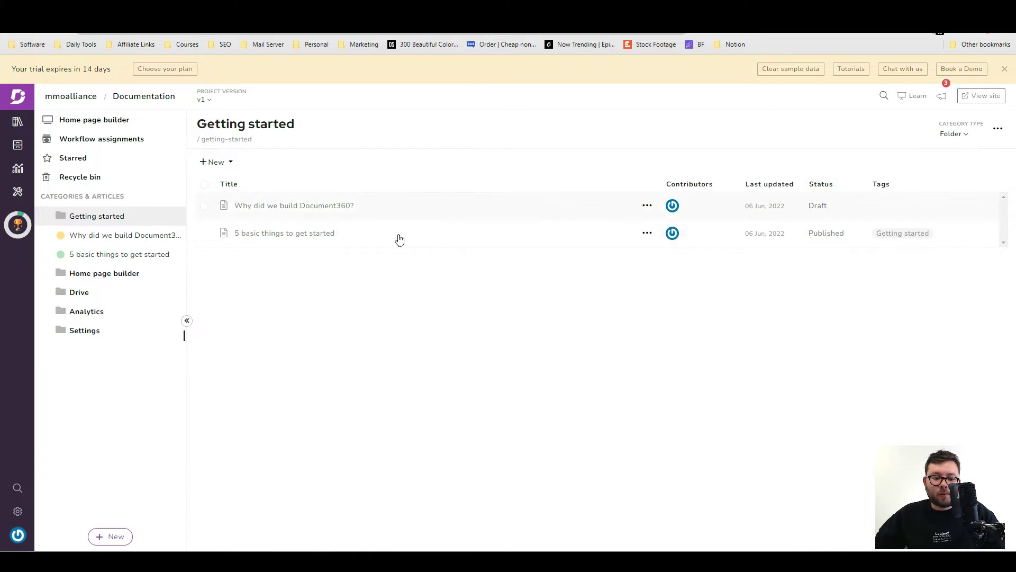
Open the published knowledge base site and go to its Getting started section.
{"action": "left_click", "coordinate": [995, 97]}
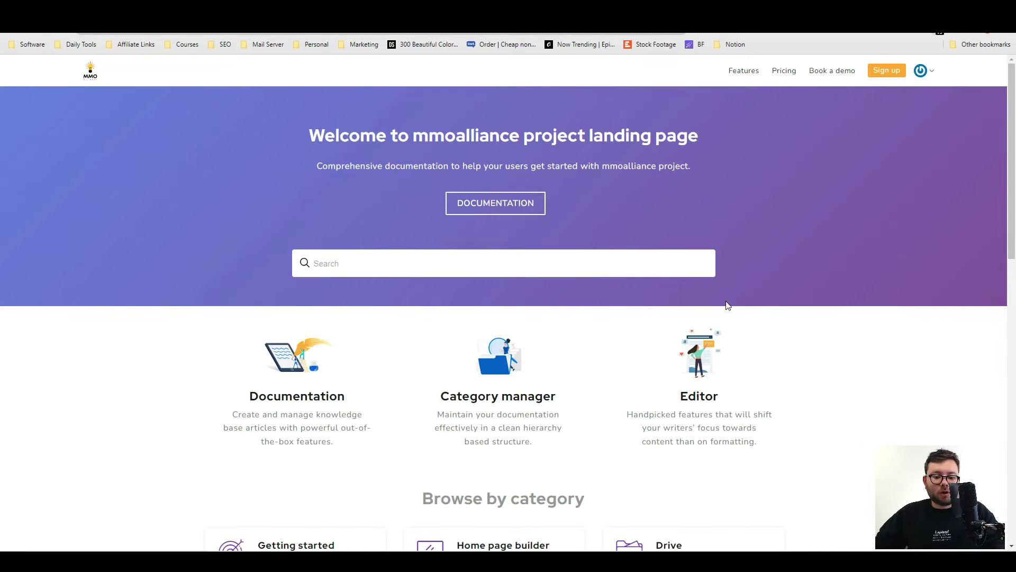
{"action": "scroll", "coordinate": [714, 313], "scroll_direction": "down", "scroll_amount": 2}
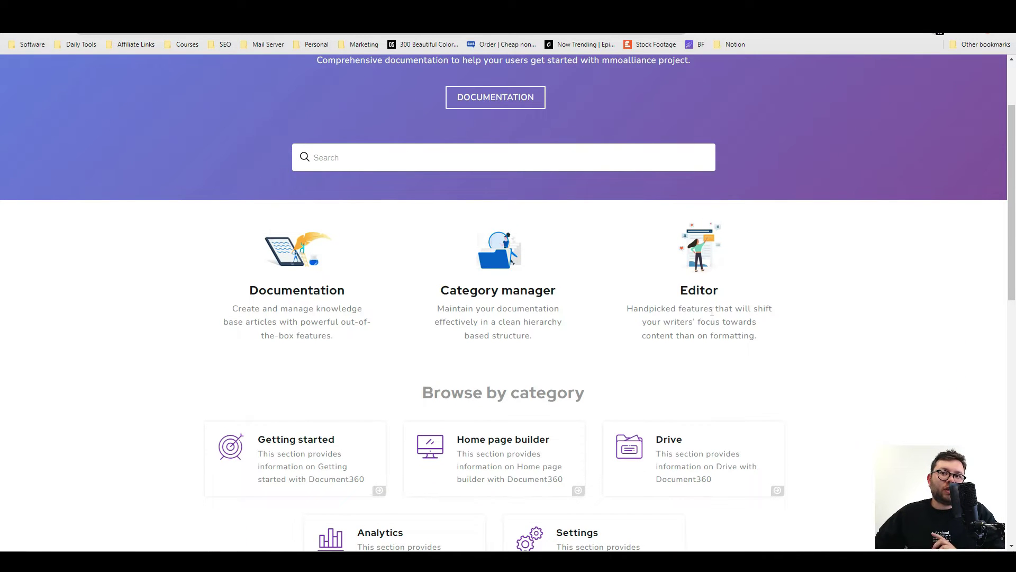
{"action": "scroll", "coordinate": [712, 312], "scroll_direction": "down", "scroll_amount": 3}
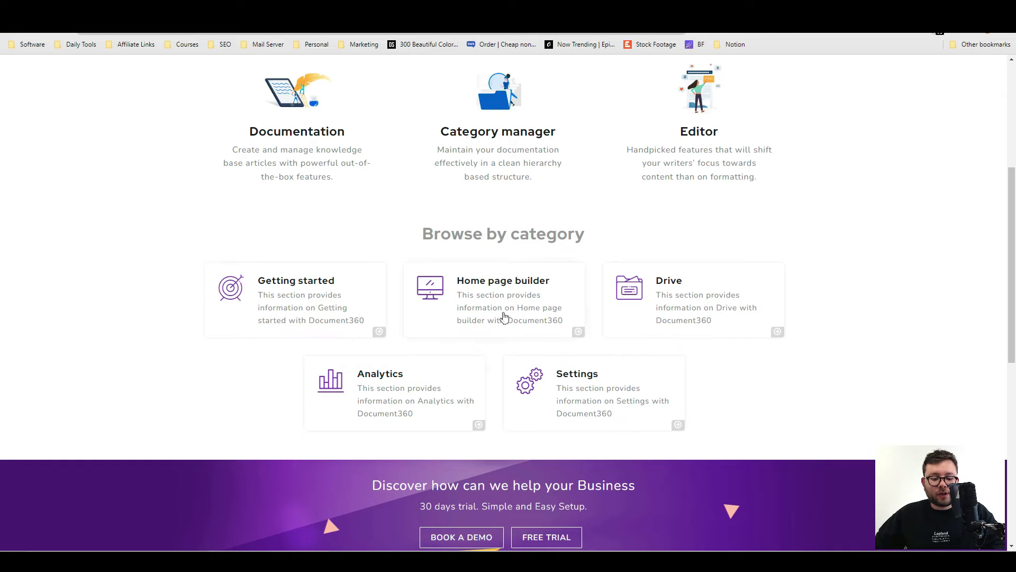
{"action": "left_click", "coordinate": [320, 281]}
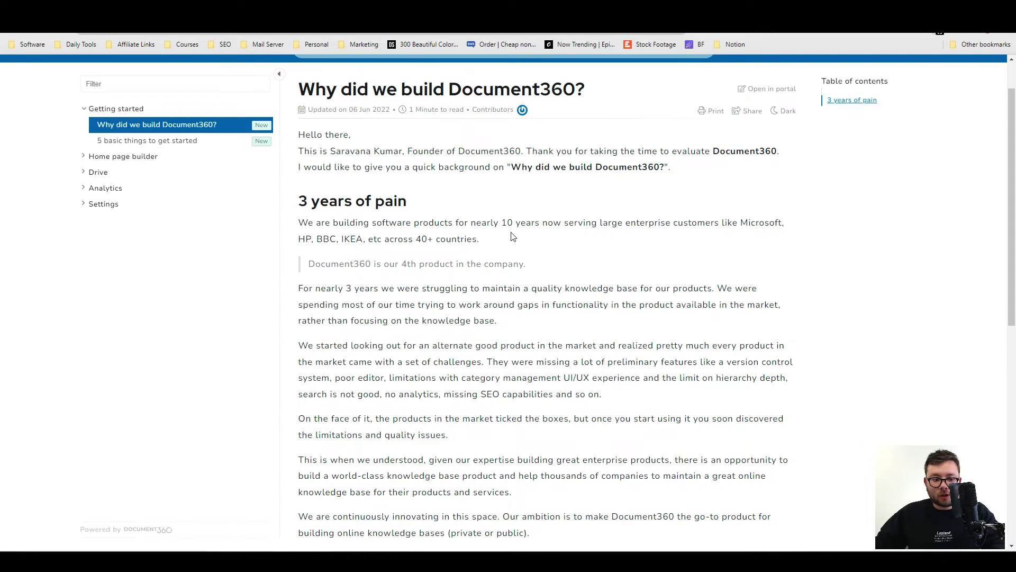
Expand the Getting started, Home page builder and Analytics categories in the sidebar.
{"action": "scroll", "coordinate": [207, 214], "scroll_direction": "up", "scroll_amount": 1}
{"action": "left_click", "coordinate": [99, 164]}
{"action": "left_click", "coordinate": [113, 160]}
{"action": "left_click", "coordinate": [111, 212]}
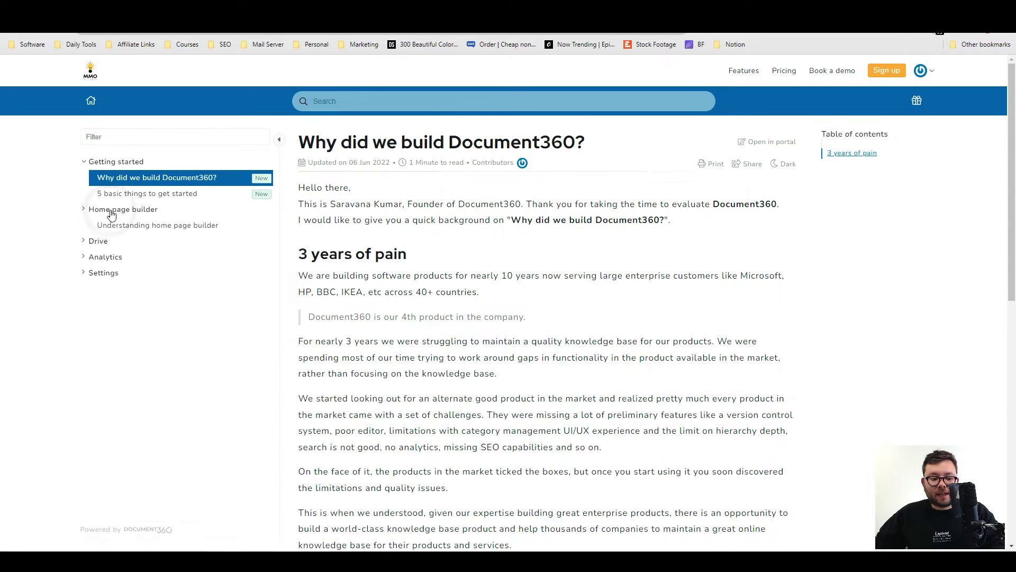
{"action": "left_click", "coordinate": [124, 209]}
{"action": "left_click", "coordinate": [139, 210]}
{"action": "left_click", "coordinate": [112, 256]}
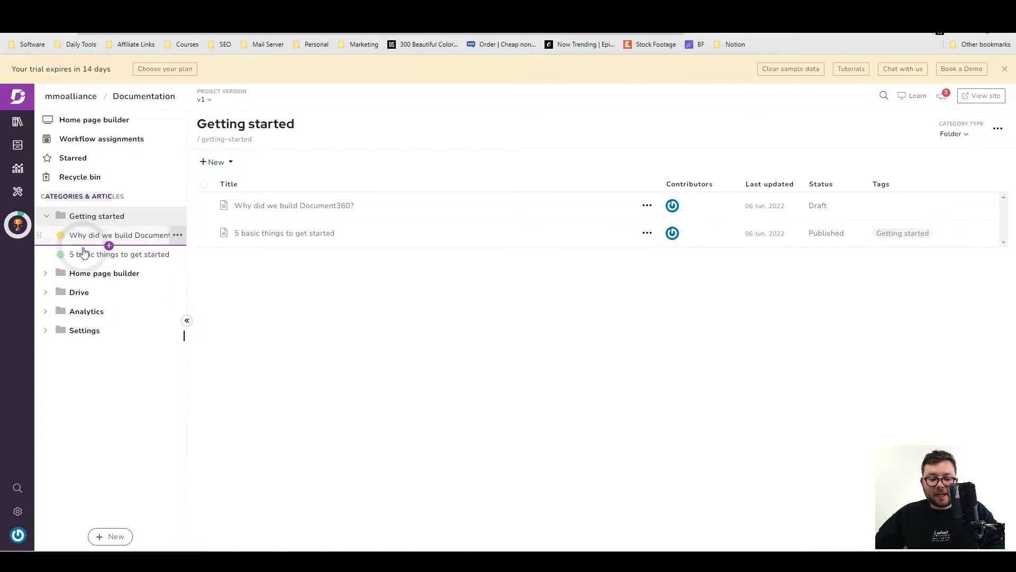
Open the draft 'Why did we build Document360?' article in the Markdown editor.
{"action": "left_click", "coordinate": [79, 235]}
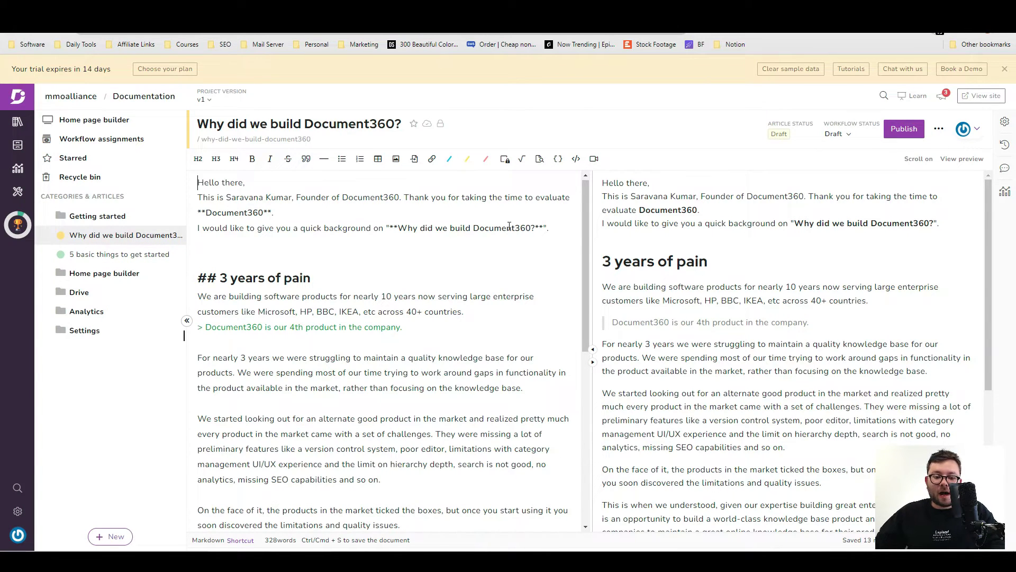
Try text selections in the article and look at its Markdown source.
{"action": "left_click_drag", "start_coordinate": [403, 197], "coordinate": [305, 362]}
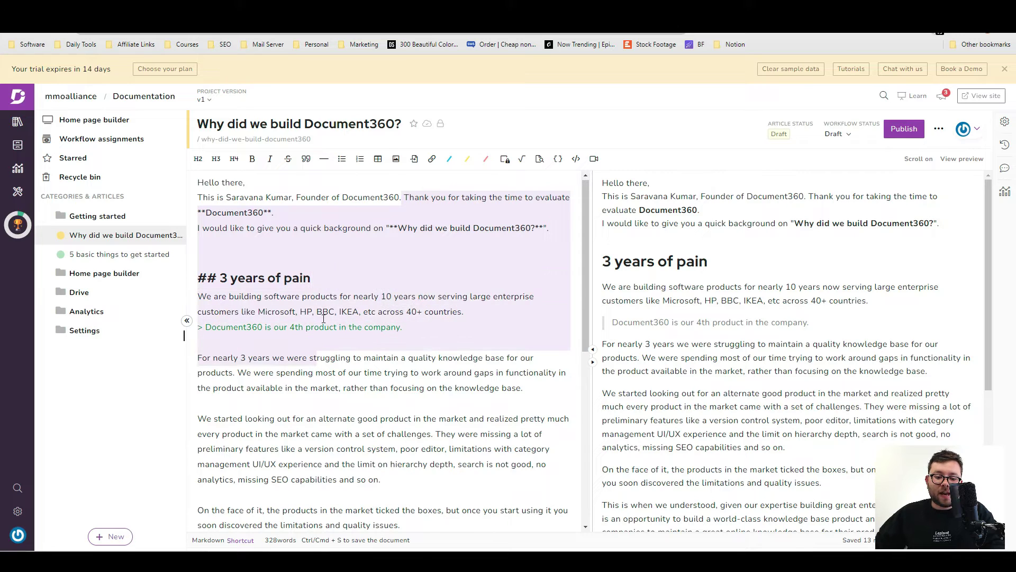
{"action": "left_click", "coordinate": [678, 225]}
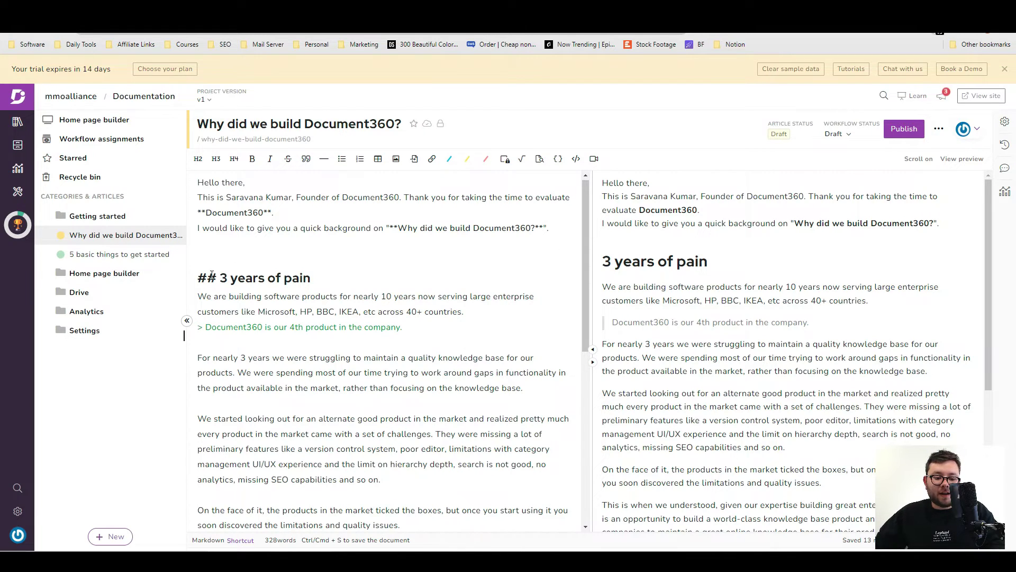
{"action": "left_click_drag", "start_coordinate": [200, 279], "coordinate": [331, 277]}
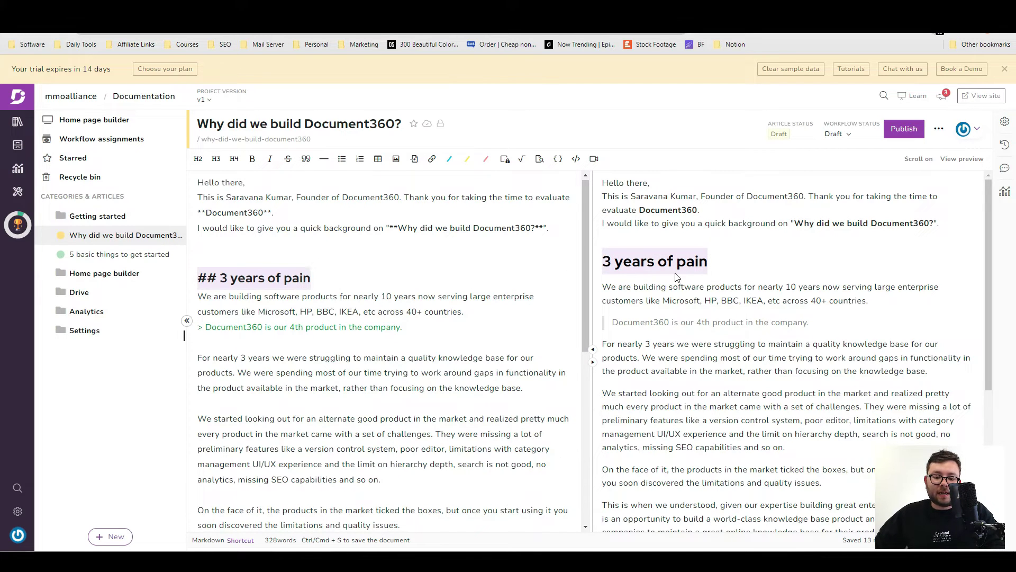
{"action": "left_click", "coordinate": [939, 129]}
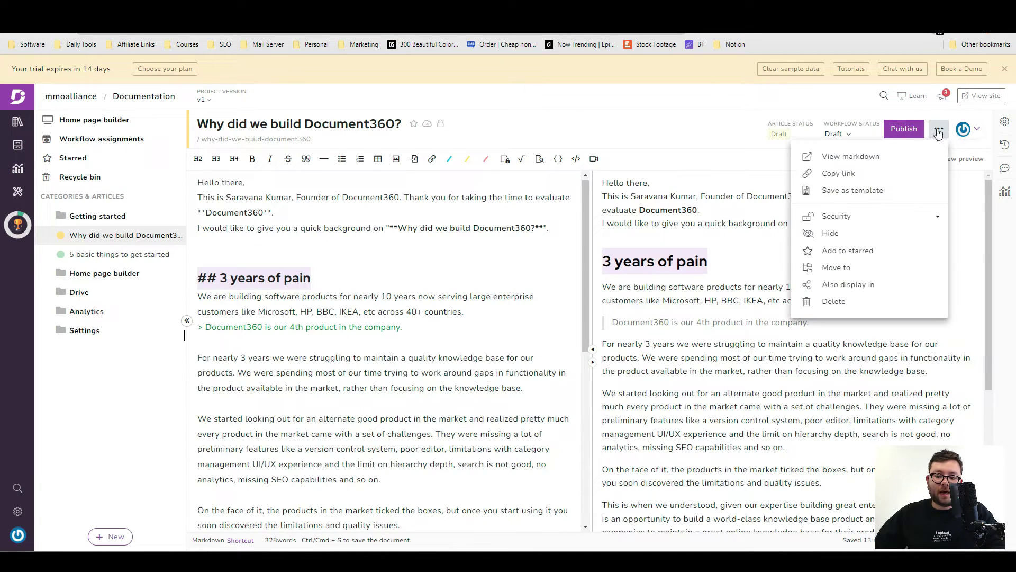
{"action": "left_click", "coordinate": [847, 158]}
{"action": "left_click_drag", "start_coordinate": [316, 275], "coordinate": [484, 275]}
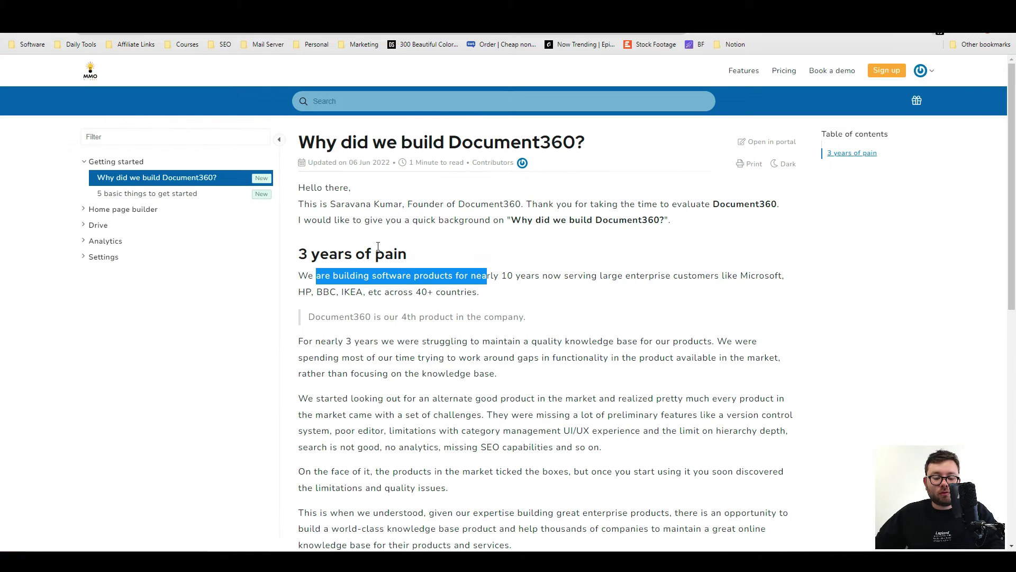
{"action": "left_click_drag", "start_coordinate": [299, 275], "coordinate": [472, 370]}
{"action": "left_click", "coordinate": [472, 370]}
{"action": "key", "text": "ctrl+w"}
Make the '## 3 years of pain' line struck through and italic.
{"action": "left_click_drag", "start_coordinate": [336, 281], "coordinate": [196, 282]}
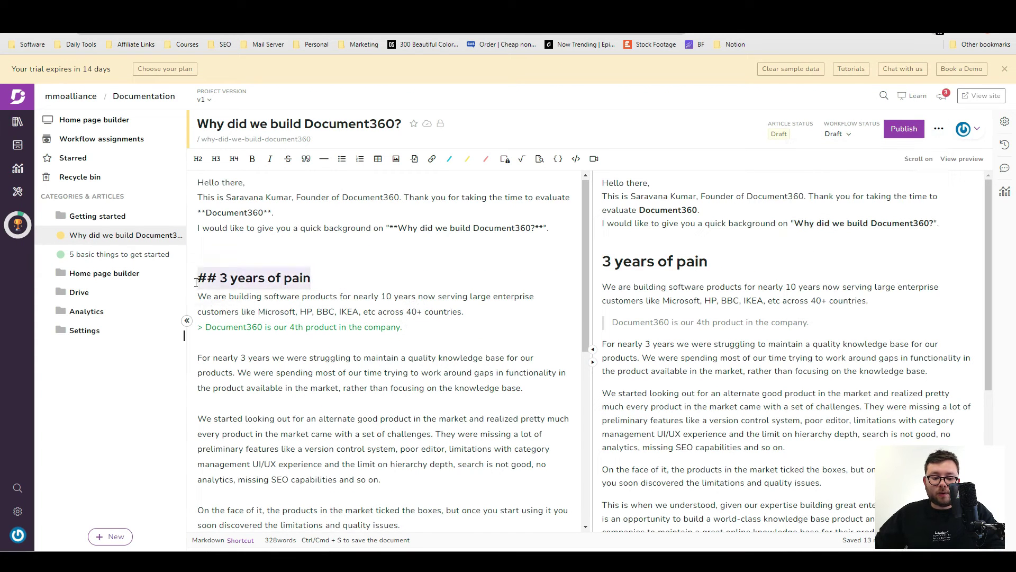
{"action": "left_click", "coordinate": [287, 160]}
{"action": "left_click", "coordinate": [272, 161]}
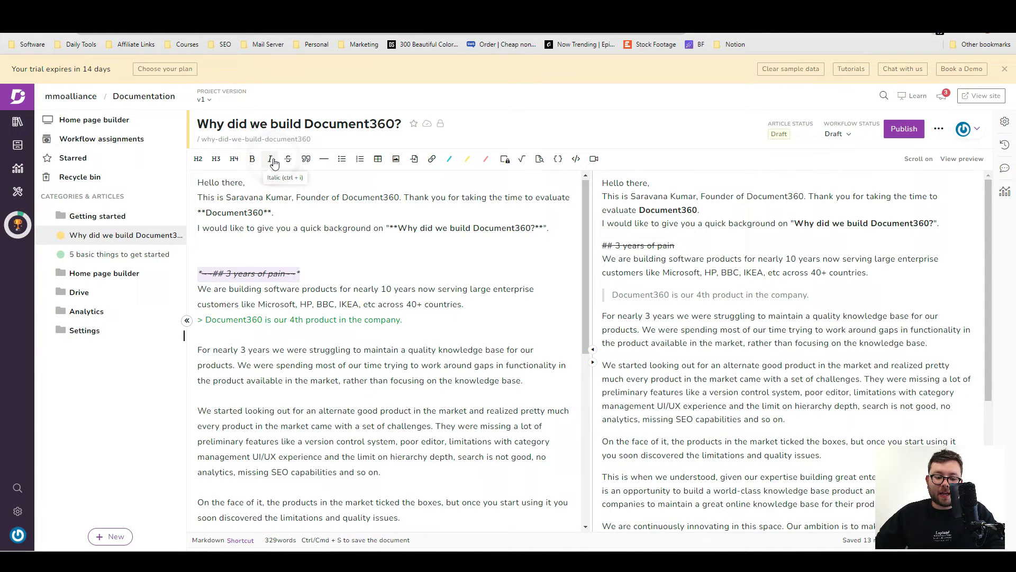
Publish the edited 'Why did we build Document360?' article.
{"action": "left_click", "coordinate": [905, 129]}
{"action": "left_click", "coordinate": [458, 150]}
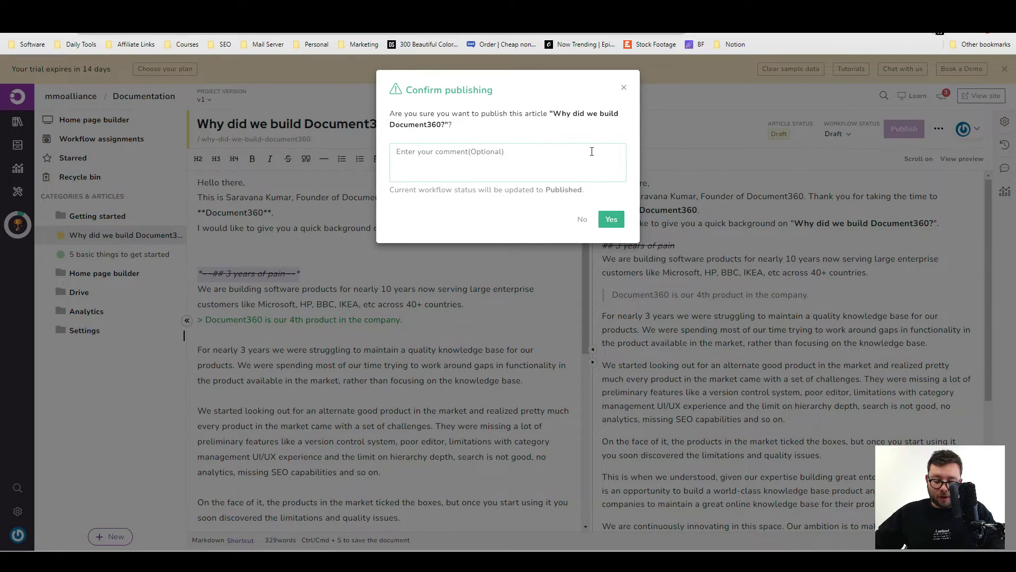
{"action": "left_click", "coordinate": [614, 219]}
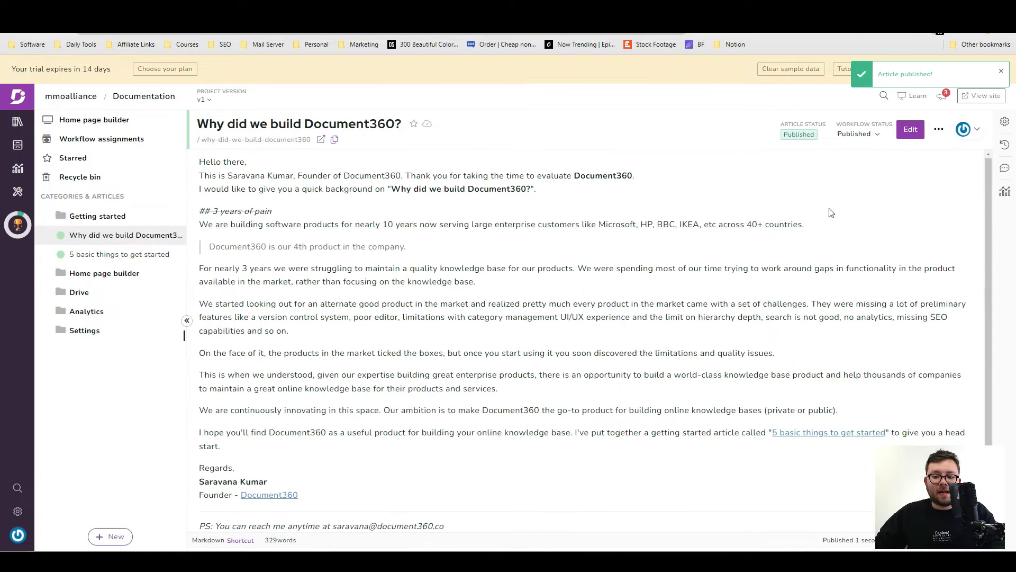
Check the struck-through '3 years of pain' line on the live knowledge base page.
{"action": "left_click", "coordinate": [939, 130]}
{"action": "left_click", "coordinate": [842, 158]}
{"action": "key", "text": "ctrl+a"}
{"action": "left_click_drag", "start_coordinate": [281, 247], "coordinate": [379, 244]}
{"action": "left_click", "coordinate": [318, 248]}
{"action": "left_click_drag", "start_coordinate": [298, 245], "coordinate": [378, 244]}
{"action": "left_click", "coordinate": [350, 249]}
{"action": "triple_click", "coordinate": [350, 249]}
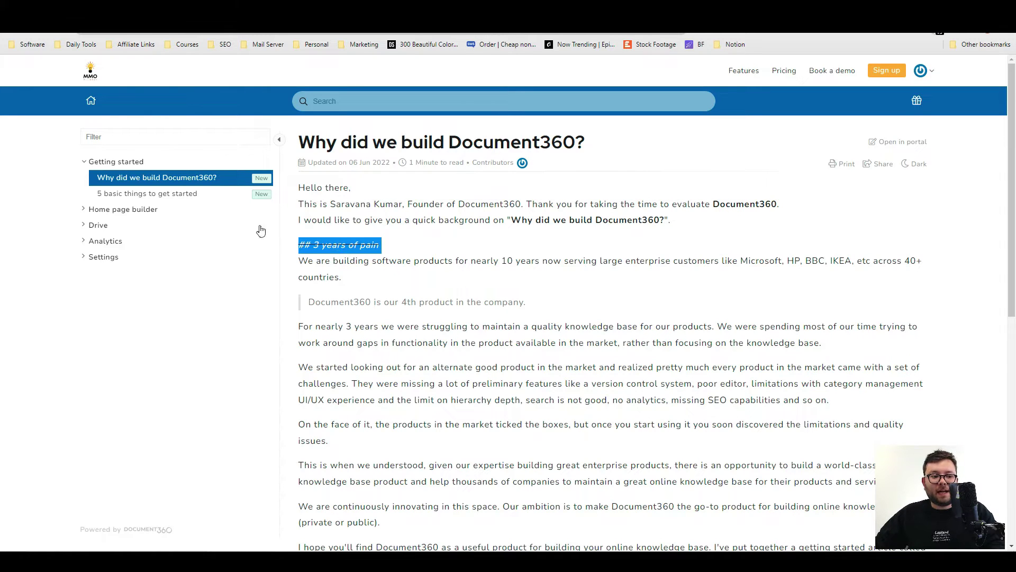
{"action": "key", "text": "ctrl+w"}
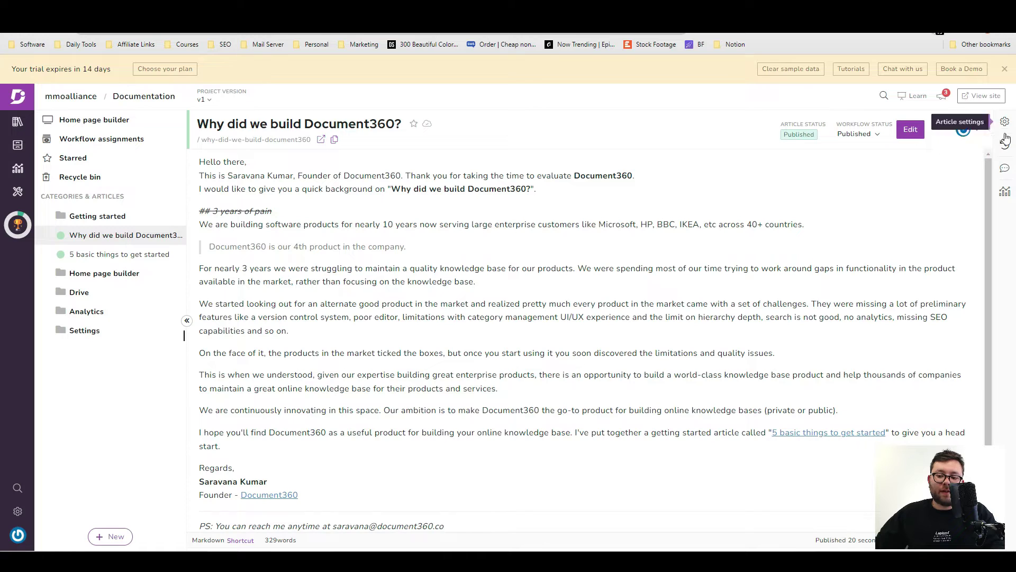
Open the original v1 revision from the article's history.
{"action": "left_click", "coordinate": [1006, 146]}
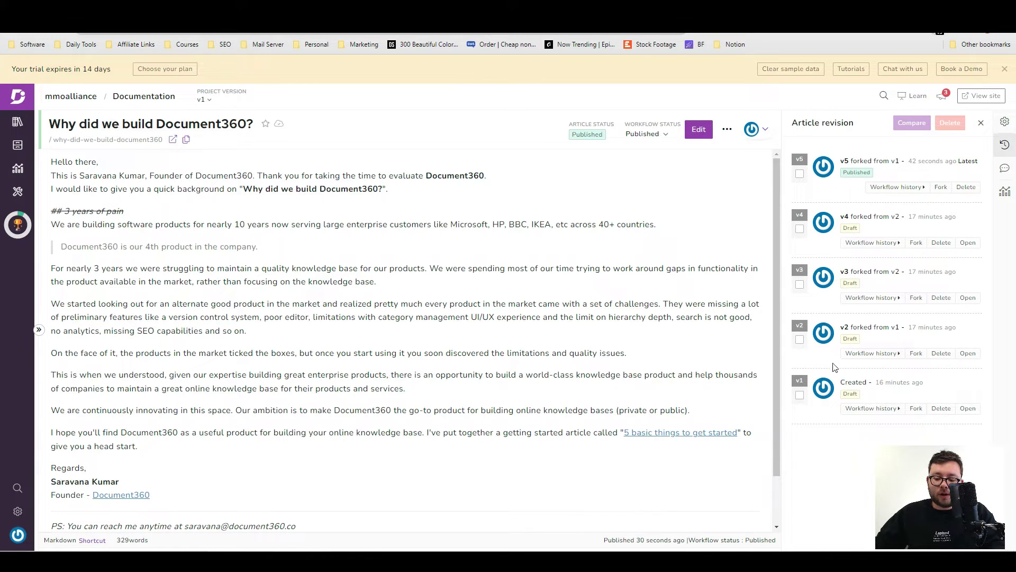
{"action": "left_click", "coordinate": [800, 396]}
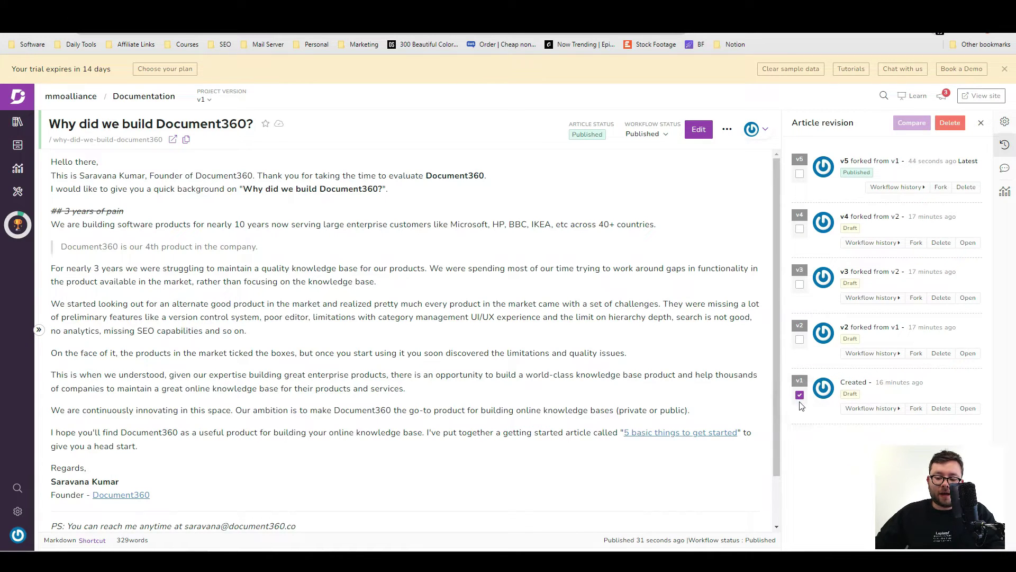
{"action": "left_click", "coordinate": [966, 409]}
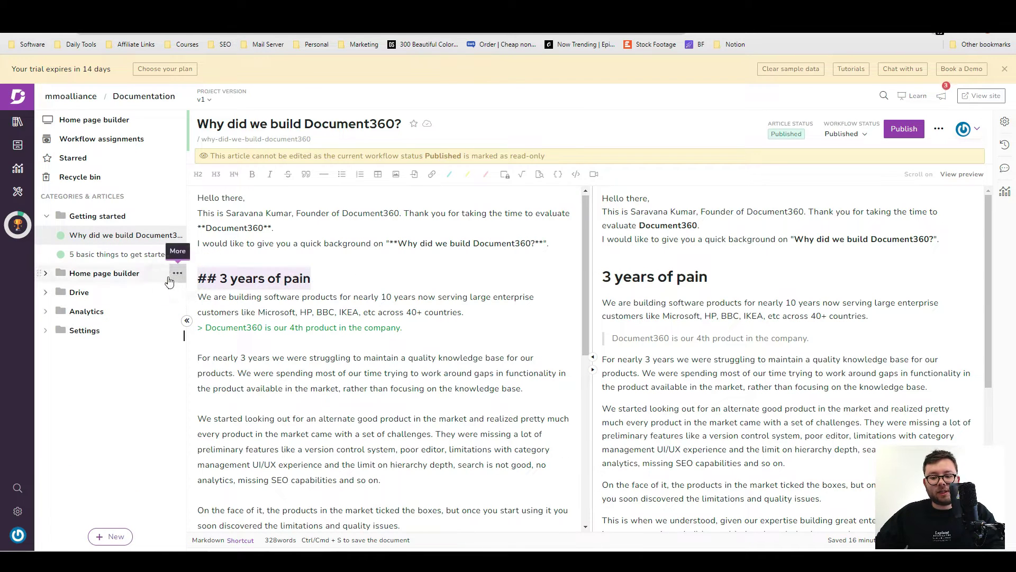
Publish the restored v1 content and view it in the knowledge base.
{"action": "left_click", "coordinate": [894, 129]}
{"action": "left_click", "coordinate": [612, 219]}
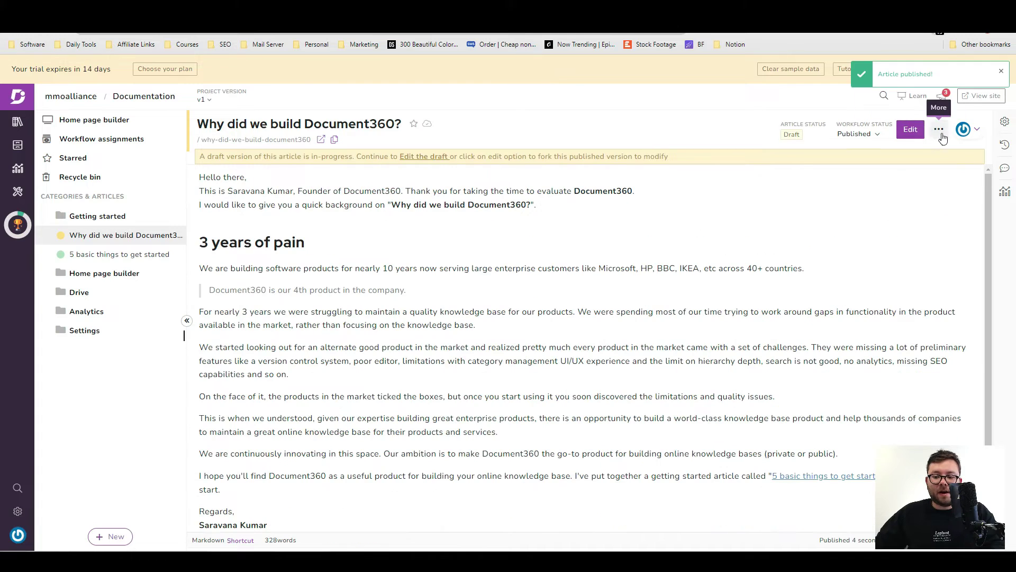
{"action": "left_click", "coordinate": [938, 129]}
{"action": "left_click", "coordinate": [850, 158]}
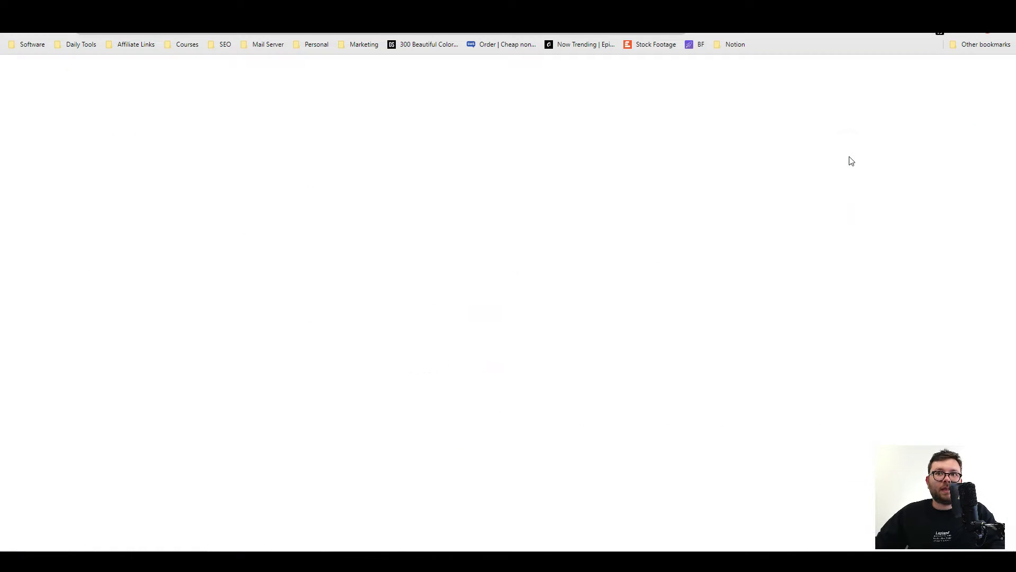
Start a new article named 'Test' in the Getting started category.
{"action": "left_click_drag", "start_coordinate": [431, 236], "coordinate": [272, 267]}
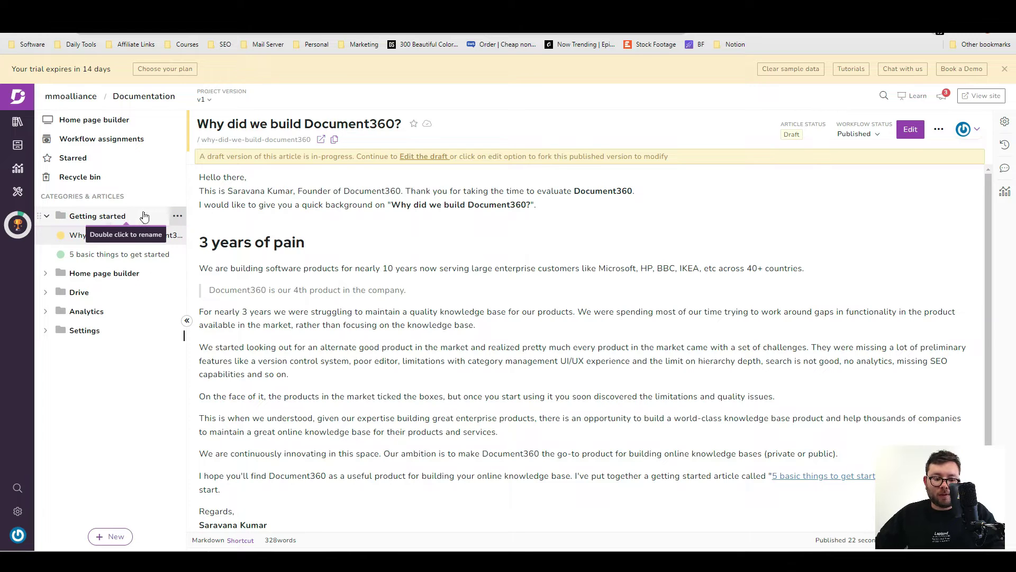
{"action": "left_click", "coordinate": [178, 218]}
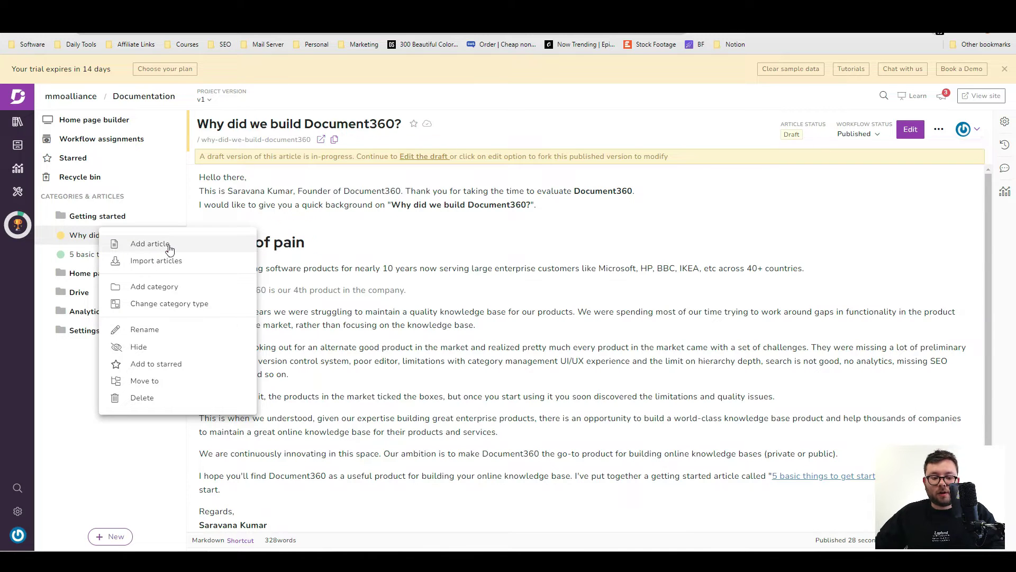
{"action": "left_click", "coordinate": [169, 245]}
{"action": "type", "text": "Test"}
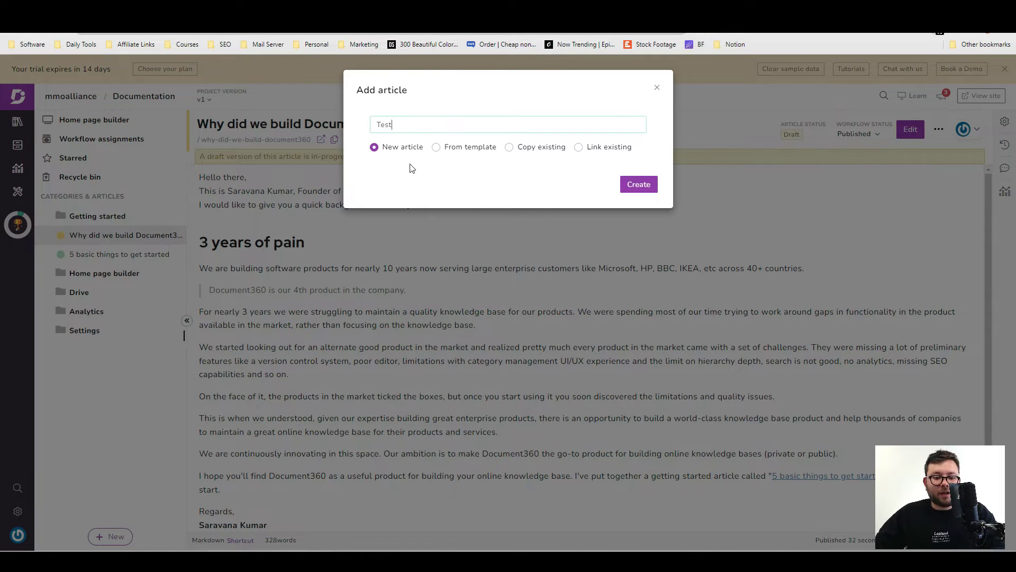
Compare template, clone and link options, then create the blank Test article and view it live.
{"action": "left_click", "coordinate": [446, 147]}
{"action": "left_click", "coordinate": [550, 189]}
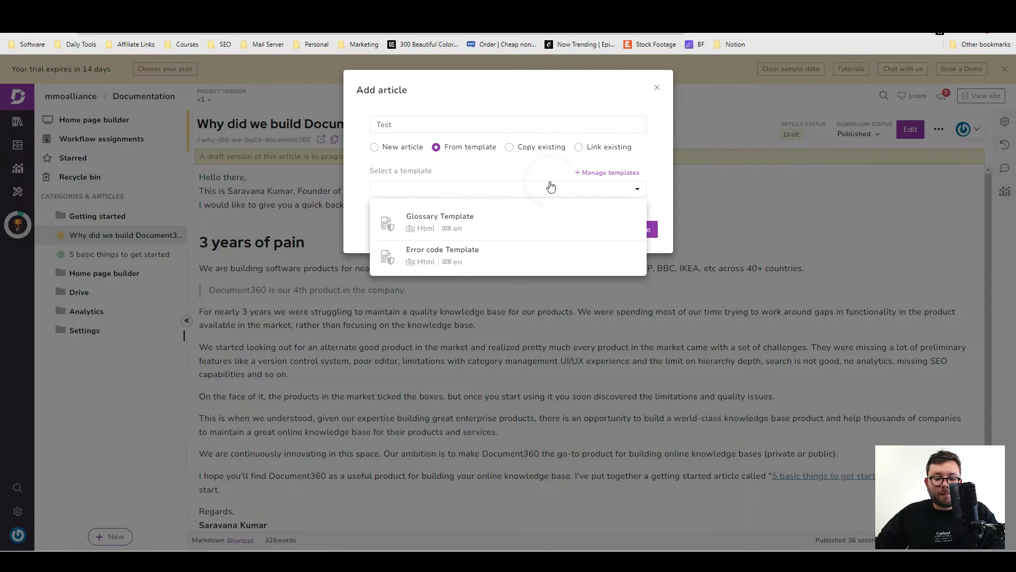
{"action": "left_click", "coordinate": [526, 149]}
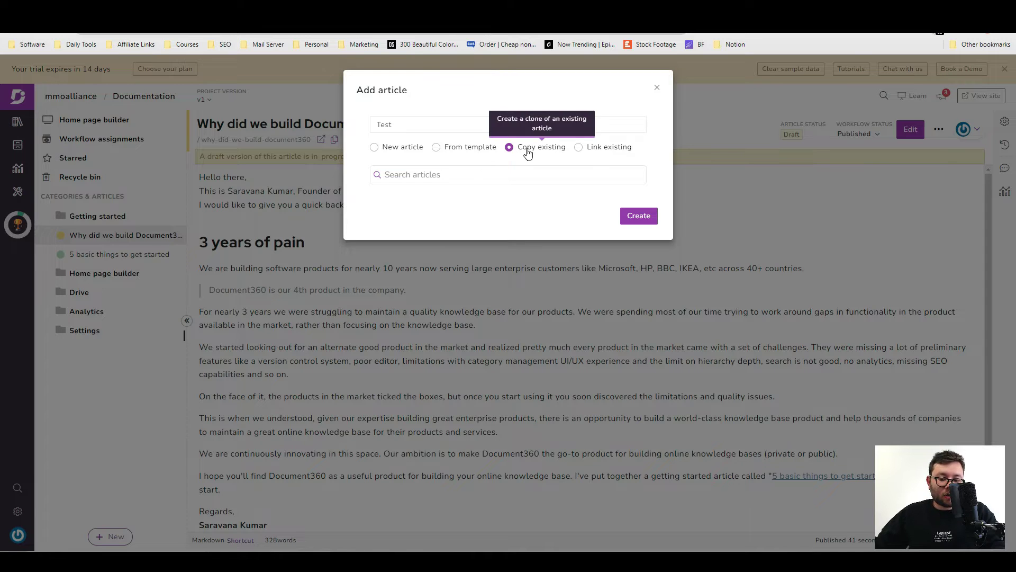
{"action": "left_click", "coordinate": [579, 148]}
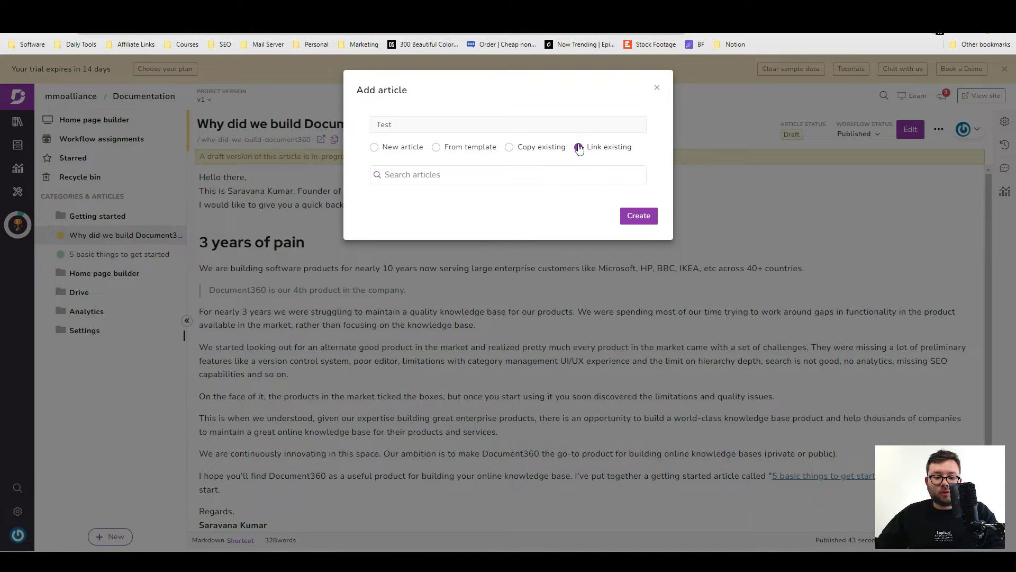
{"action": "left_click", "coordinate": [643, 185]}
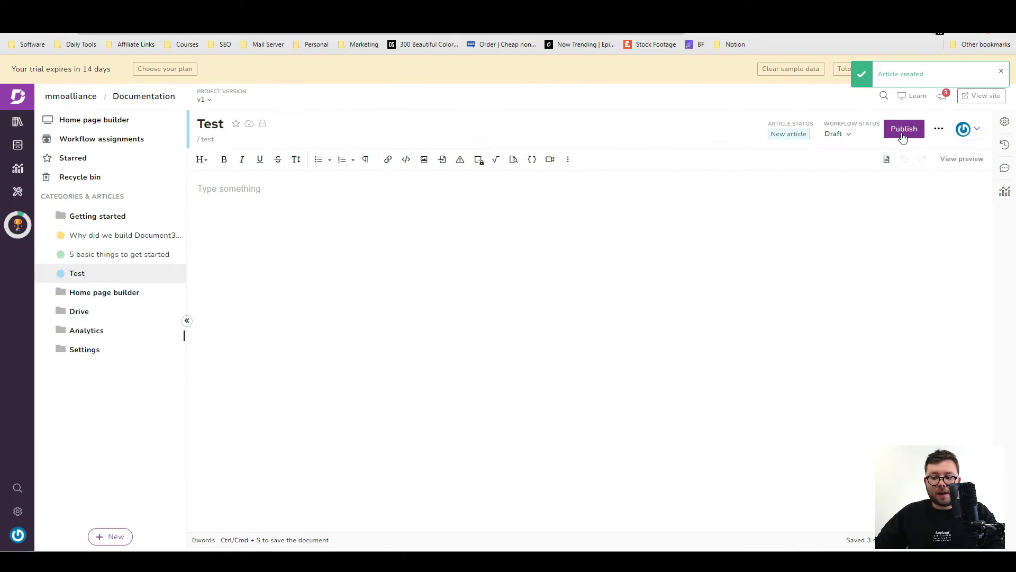
{"action": "left_click", "coordinate": [903, 135]}
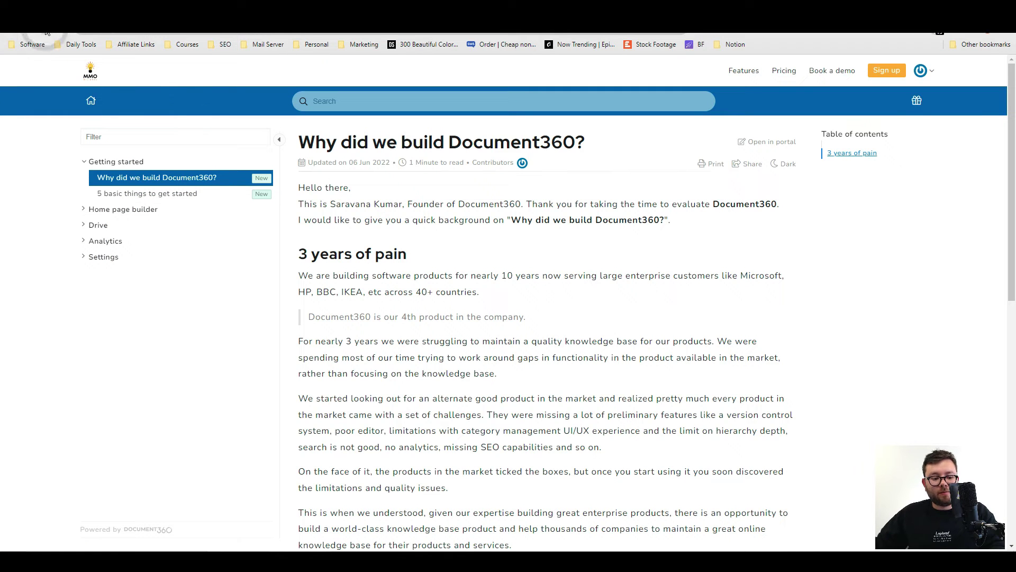
{"action": "left_click", "coordinate": [106, 211]}
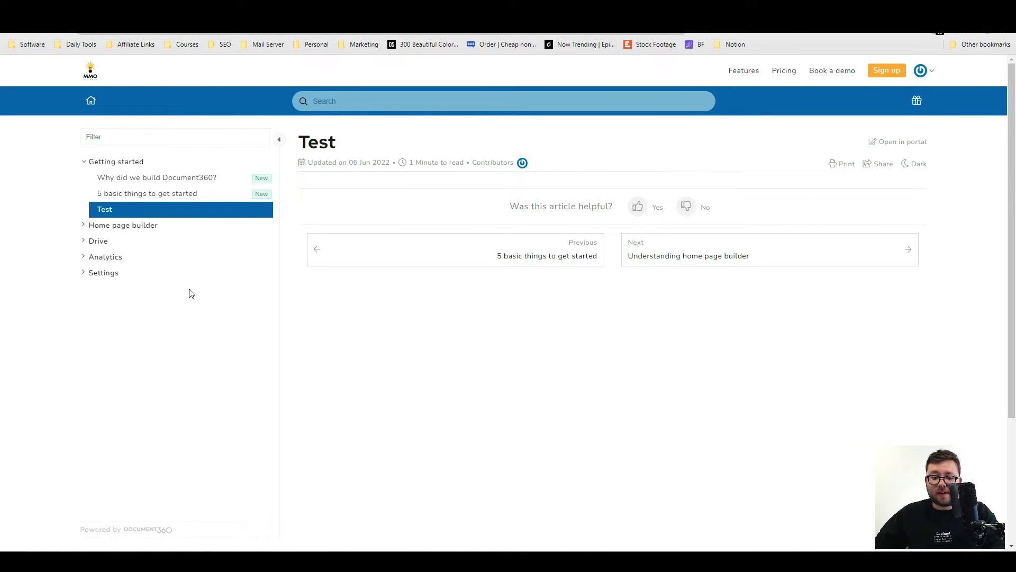
Move the Test article under Home page builder.
{"action": "key", "text": "ctrl+Tab"}
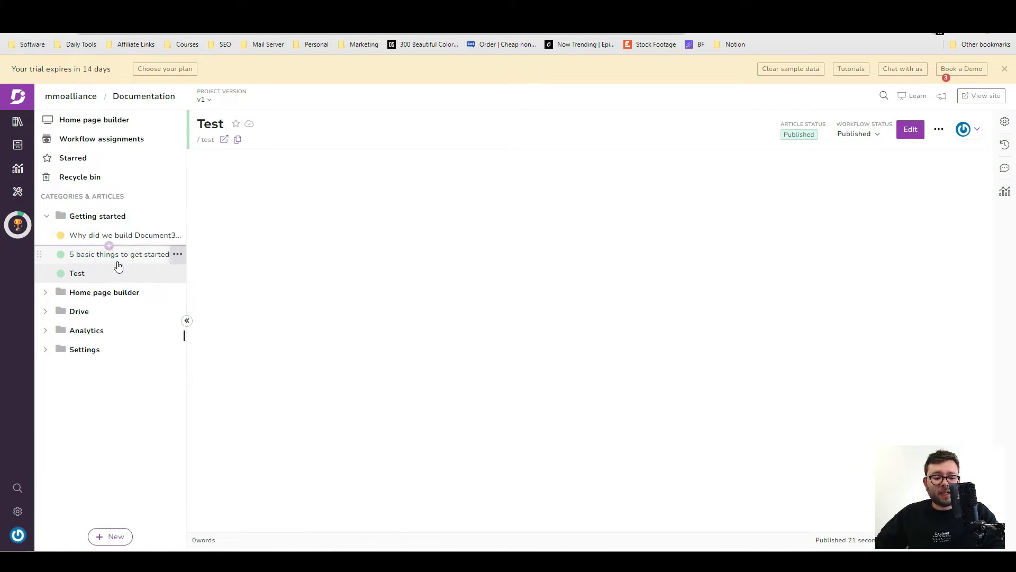
{"action": "left_click_drag", "start_coordinate": [109, 270], "coordinate": [101, 295]}
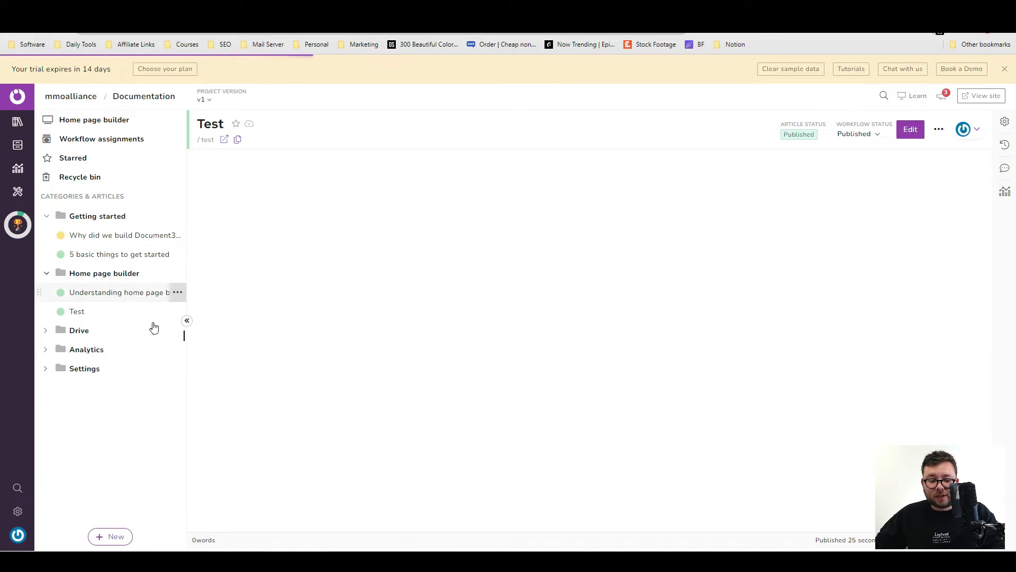
{"action": "left_click", "coordinate": [126, 537]}
{"action": "left_click", "coordinate": [119, 509]}
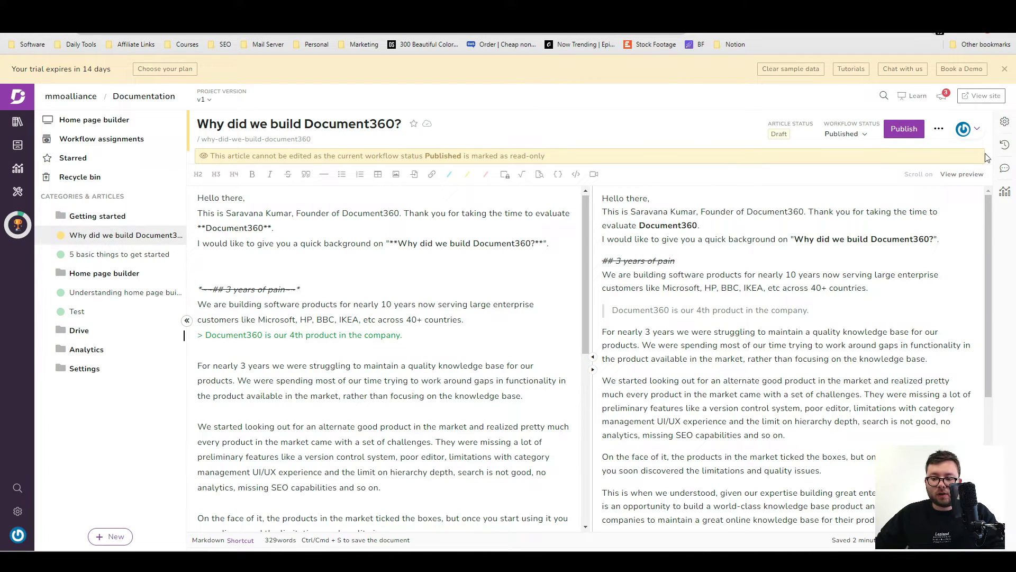
Save 'Why did we build Document360?' as an article template.
{"action": "left_click", "coordinate": [945, 132]}
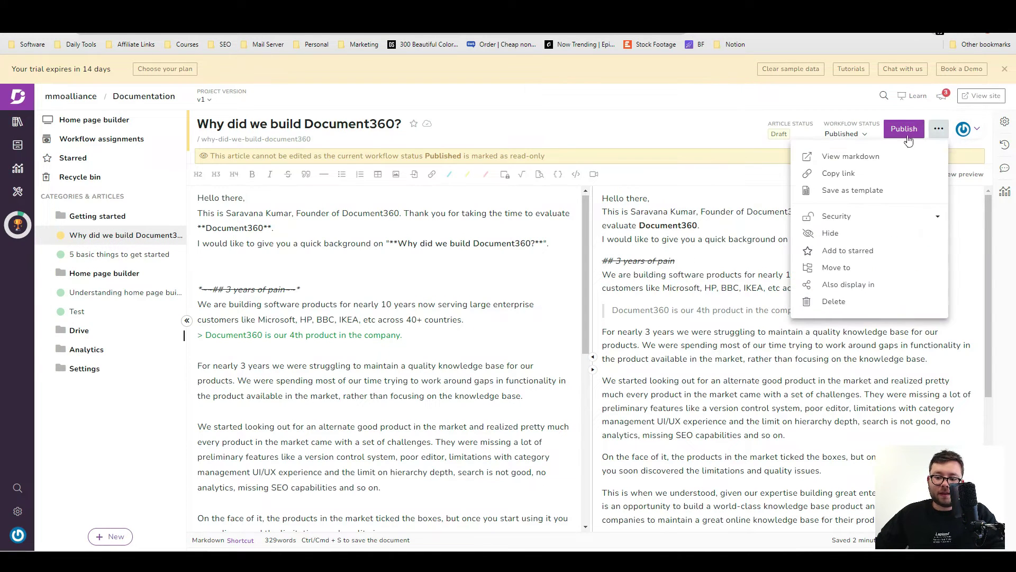
{"action": "left_click", "coordinate": [856, 191]}
{"action": "left_click", "coordinate": [609, 145]}
{"action": "left_click", "coordinate": [110, 536]}
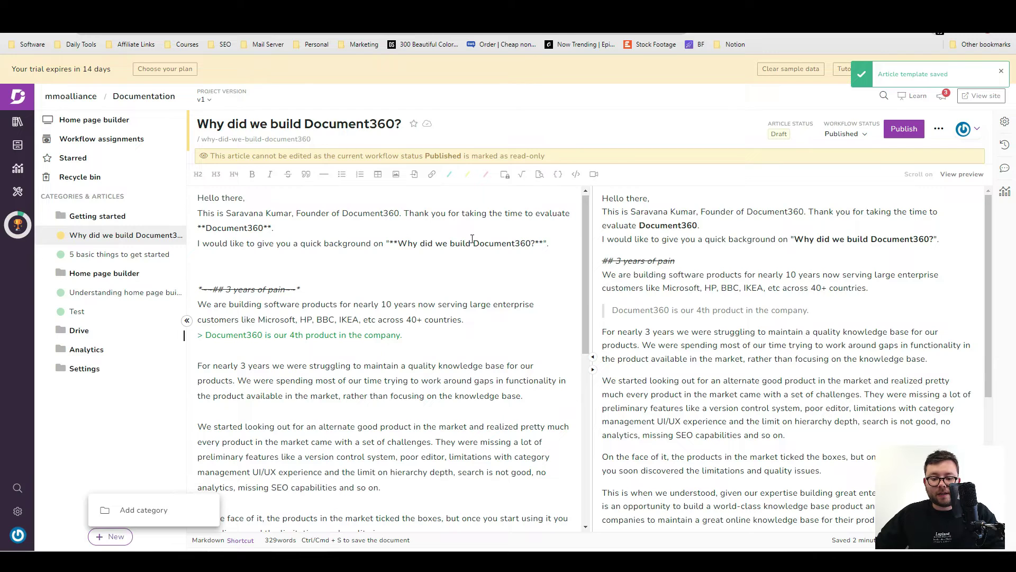
Also display the article in the Home page builder and Drive categories.
{"action": "left_click", "coordinate": [939, 129]}
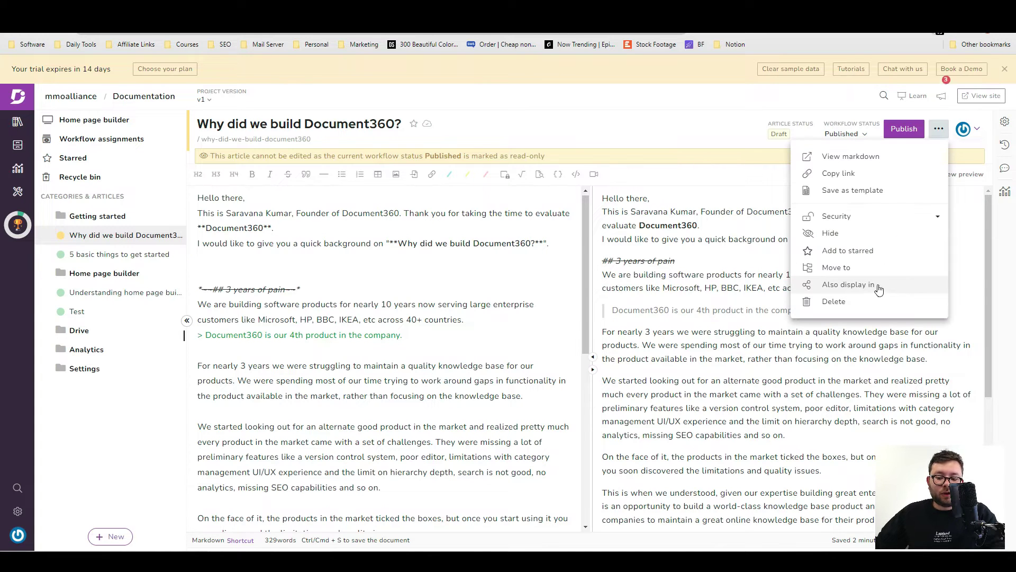
{"action": "left_click", "coordinate": [871, 286]}
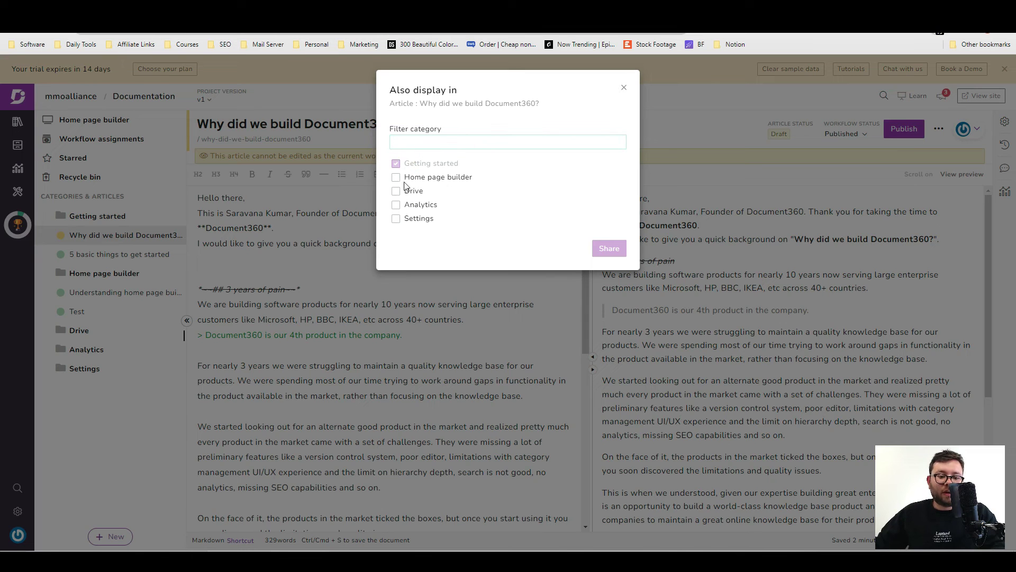
{"action": "left_click", "coordinate": [397, 177]}
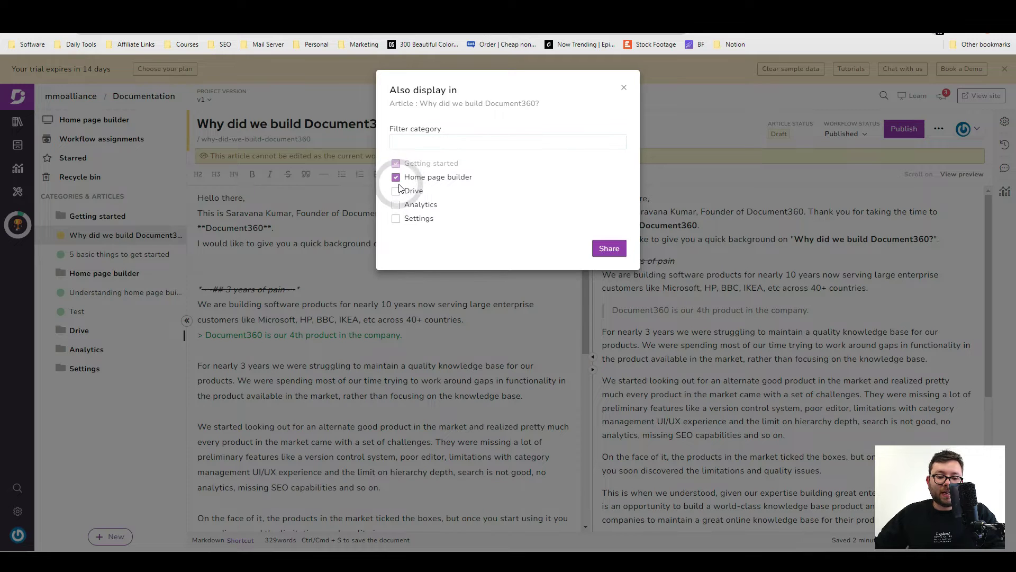
{"action": "left_click", "coordinate": [397, 192]}
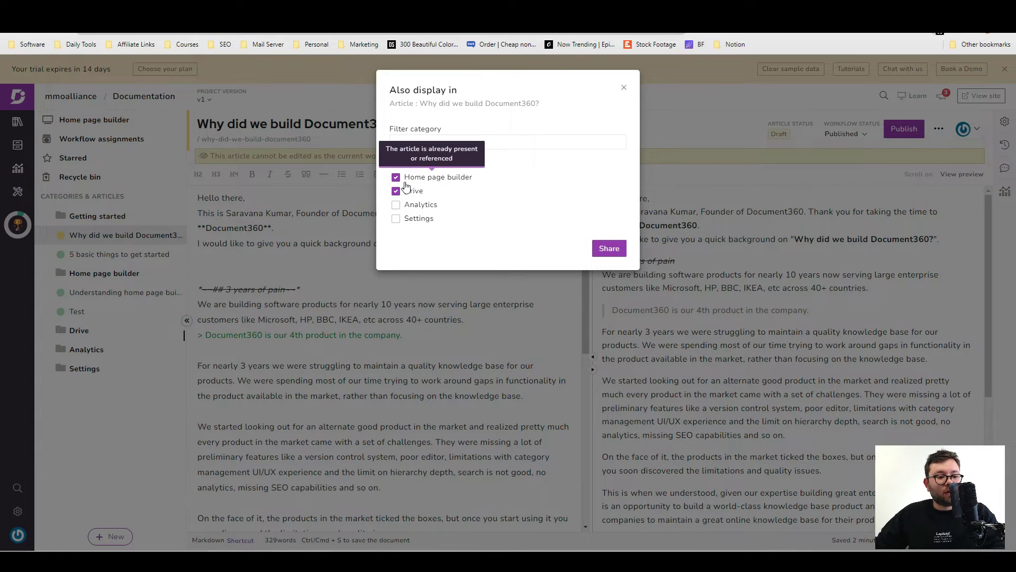
{"action": "left_click", "coordinate": [609, 248]}
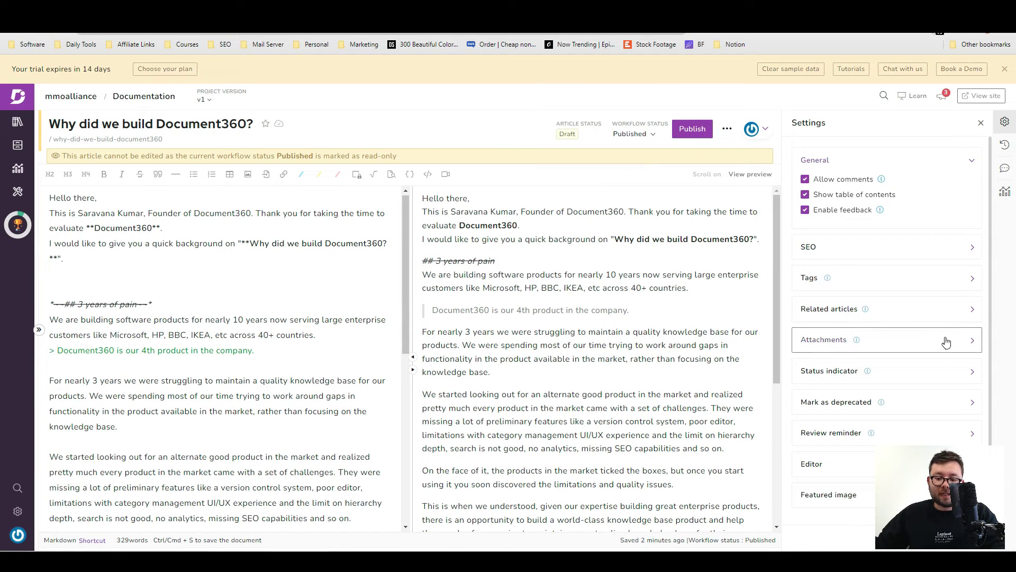
Expand the article's SEO, Related articles, Review reminder and Featured image settings.
{"action": "left_click", "coordinate": [1009, 123]}
{"action": "left_click", "coordinate": [1006, 122]}
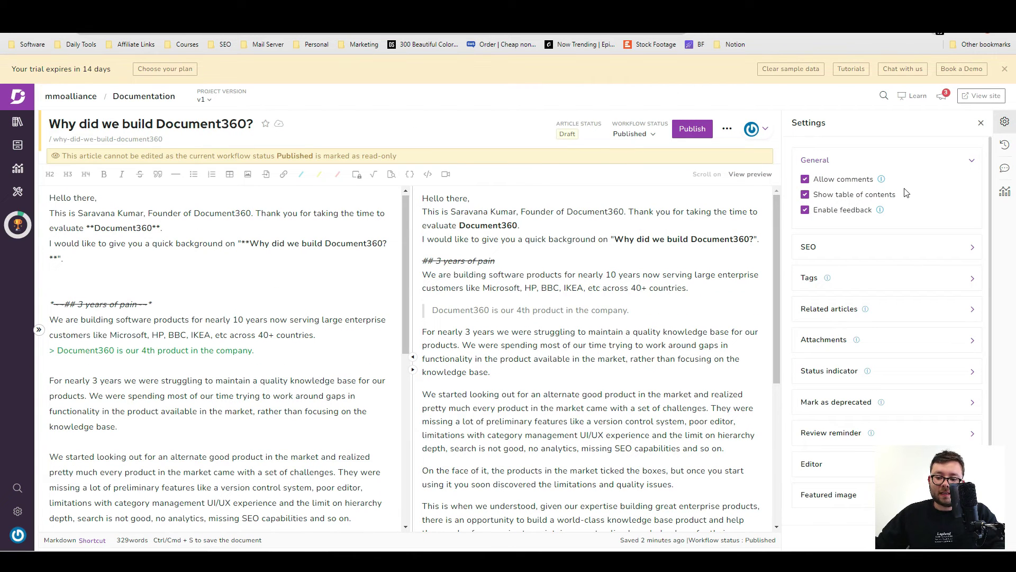
{"action": "left_click", "coordinate": [876, 252]}
{"action": "scroll", "coordinate": [893, 275], "scroll_direction": "down", "scroll_amount": 2}
{"action": "left_click", "coordinate": [911, 308]}
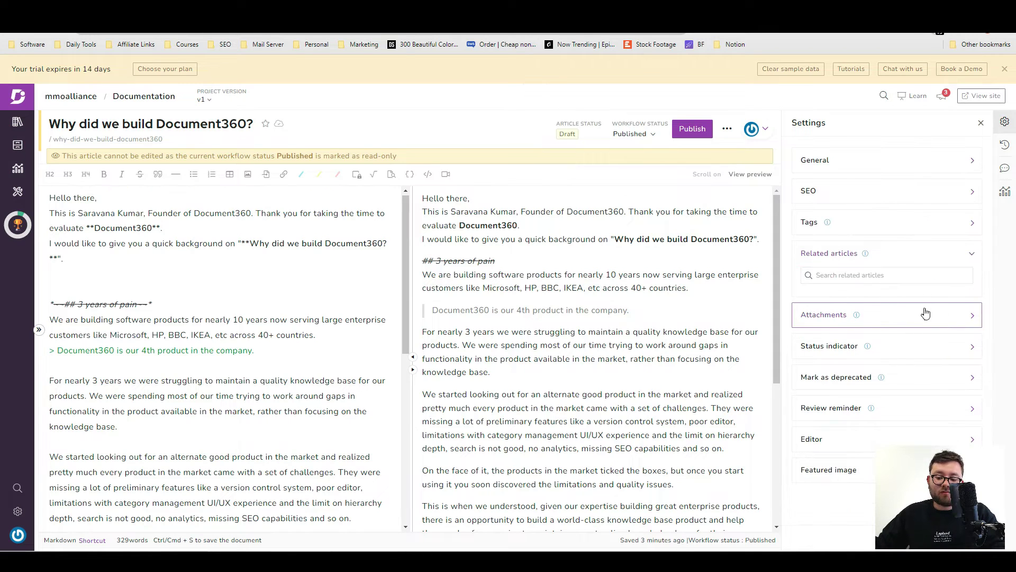
{"action": "left_click", "coordinate": [911, 408]}
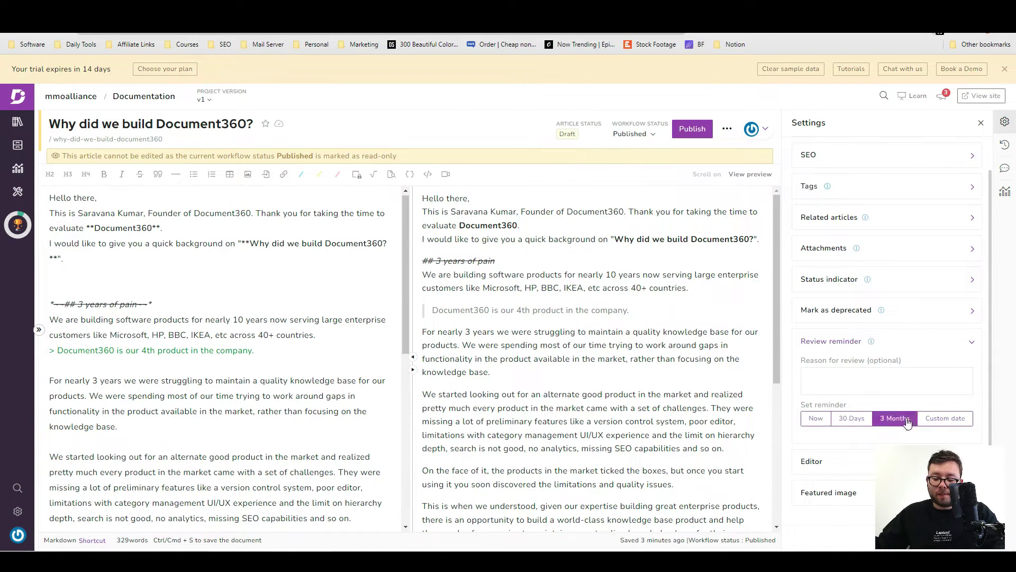
{"action": "left_click", "coordinate": [834, 492]}
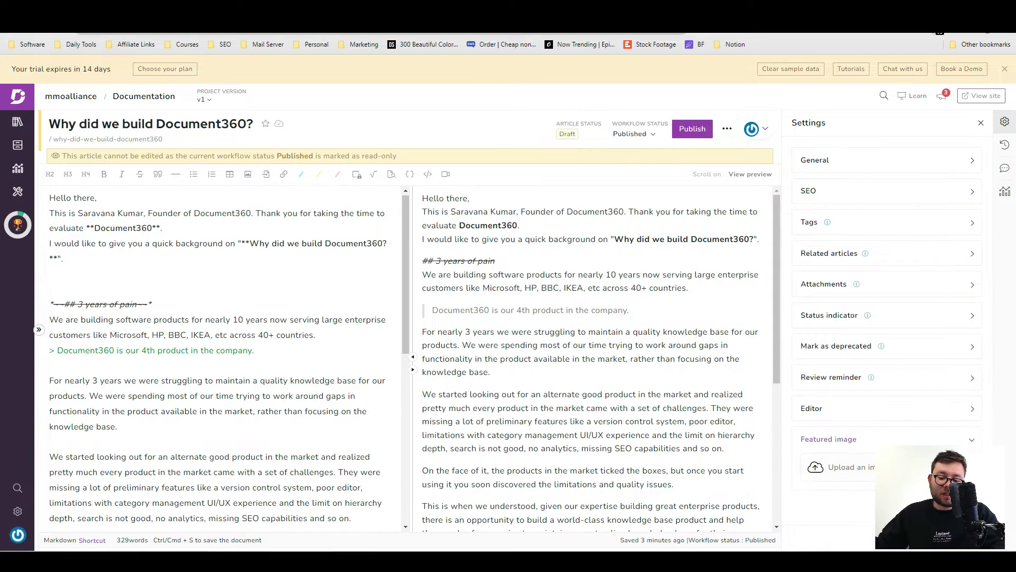
Review the article's analytics and links status: 1 view, 2 working, 0 broken links.
{"action": "left_click", "coordinate": [1004, 193]}
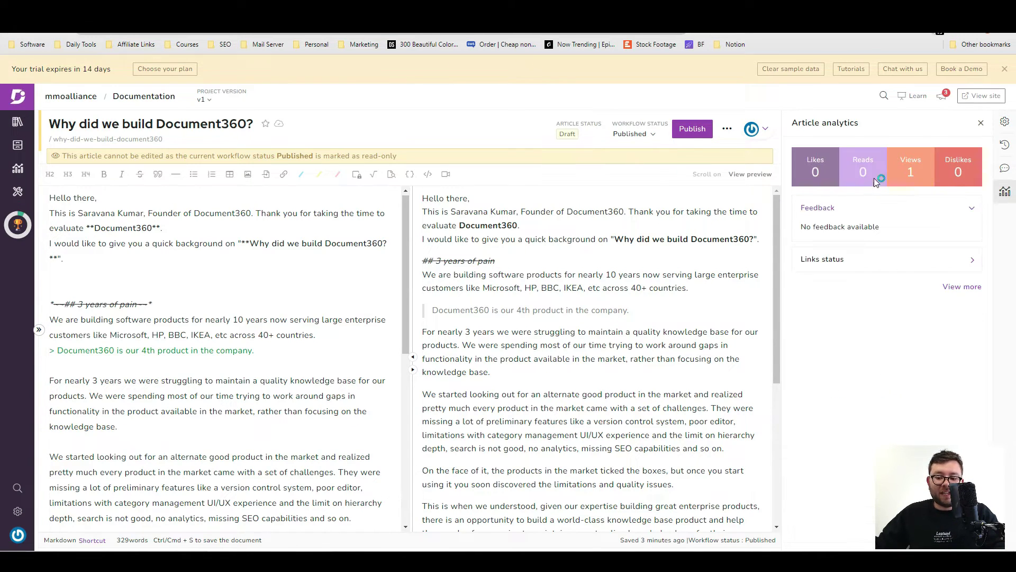
{"action": "left_click", "coordinate": [888, 171]}
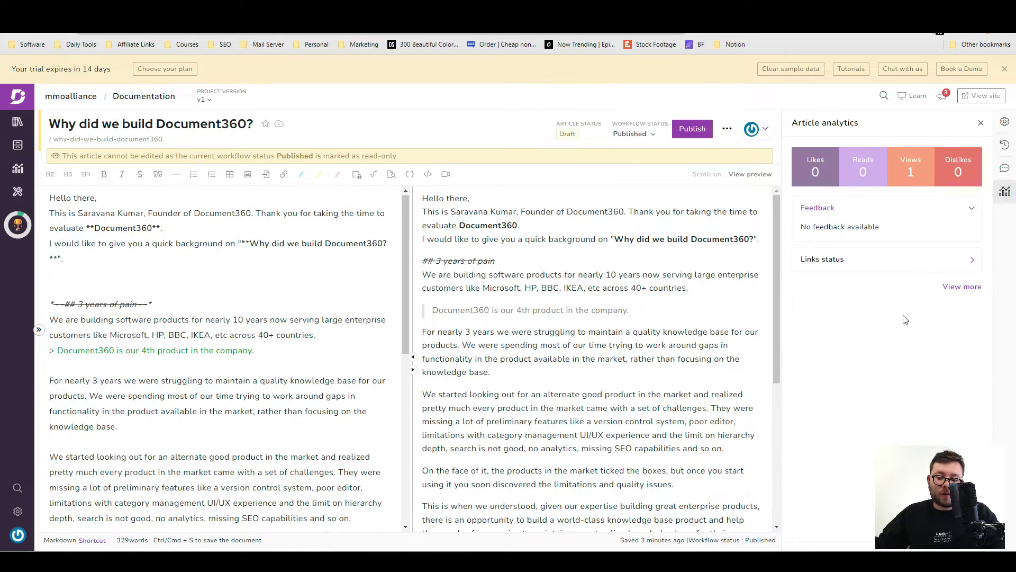
{"action": "left_click", "coordinate": [909, 260]}
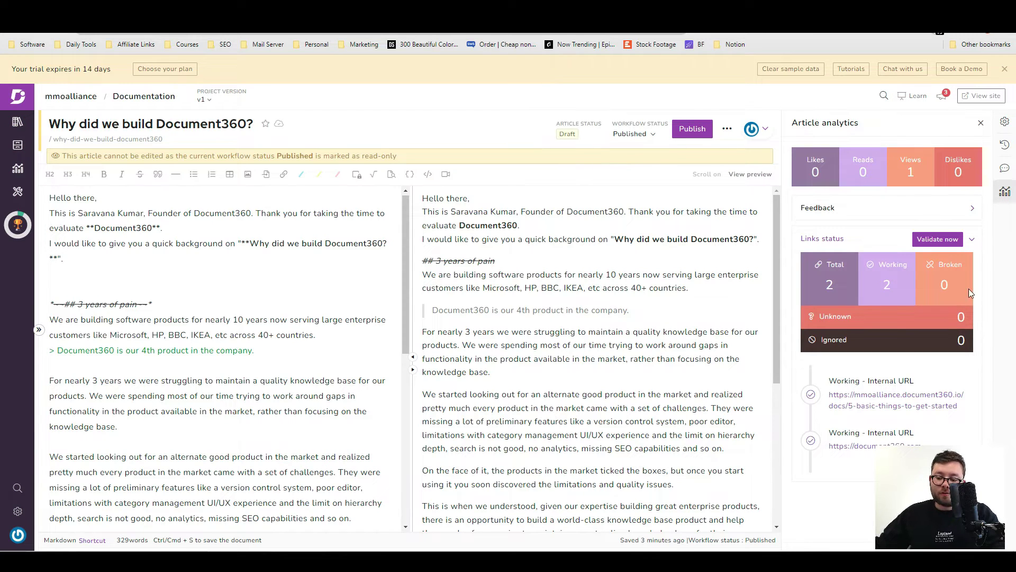
{"action": "left_click", "coordinate": [924, 239]}
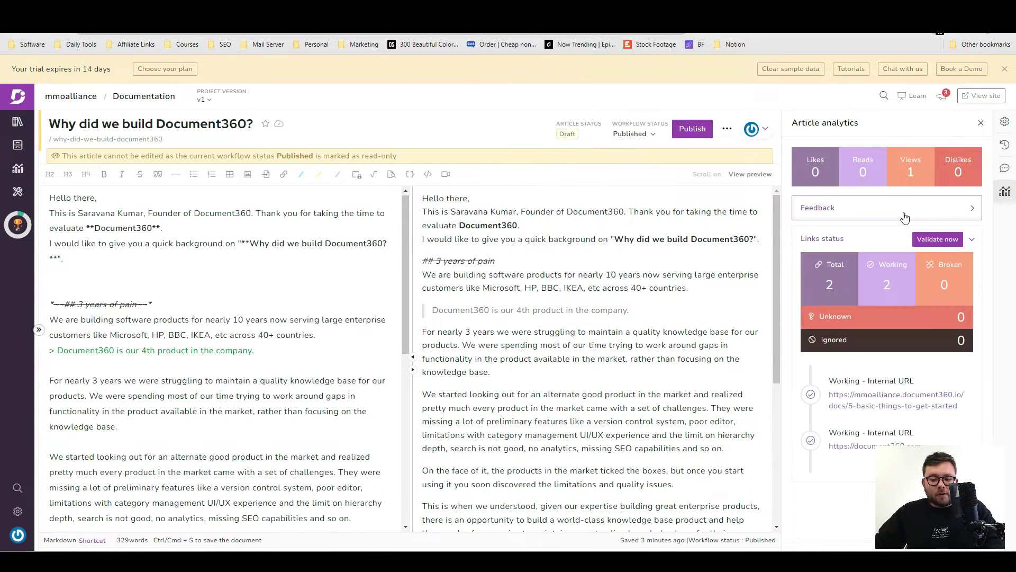
Expand the article feedback section, then go to Content tools' Export to PDF page.
{"action": "left_click", "coordinate": [903, 208]}
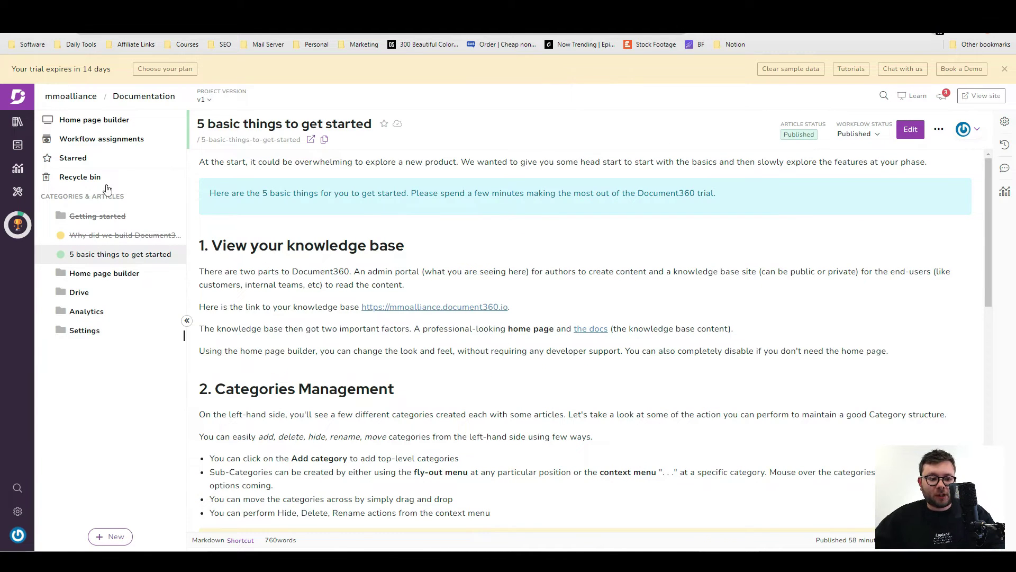
{"action": "left_click", "coordinate": [17, 196]}
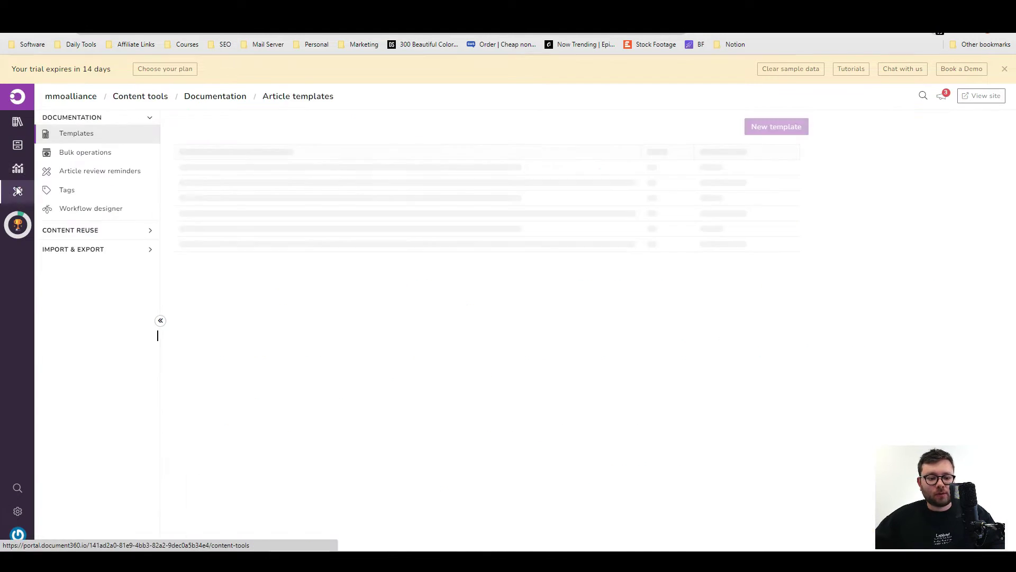
{"action": "left_click", "coordinate": [90, 306]}
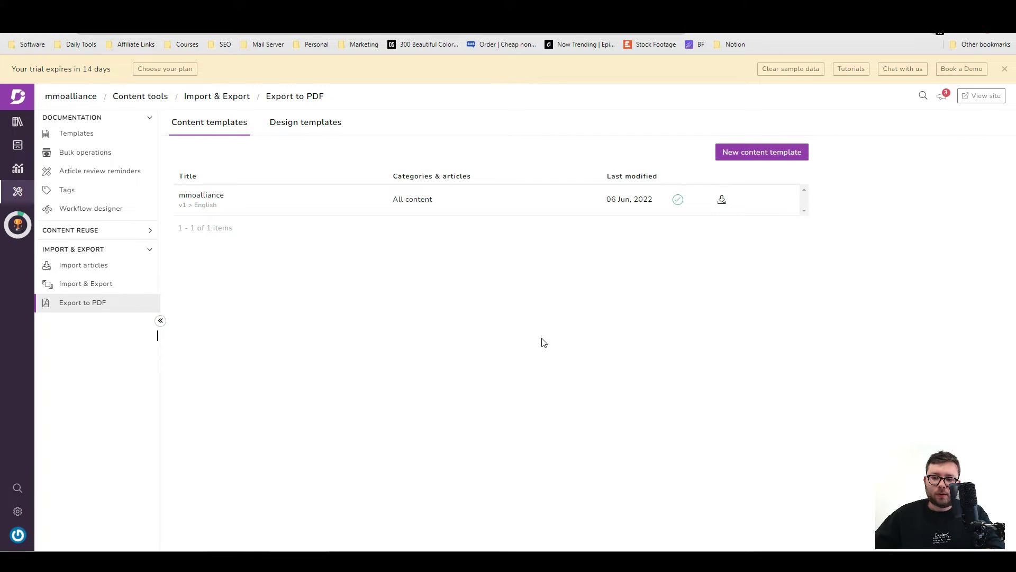
Browse the Export to PDF video tutorials list and close it.
{"action": "left_click", "coordinate": [853, 69]}
{"action": "scroll", "coordinate": [895, 175], "scroll_direction": "down", "scroll_amount": 3}
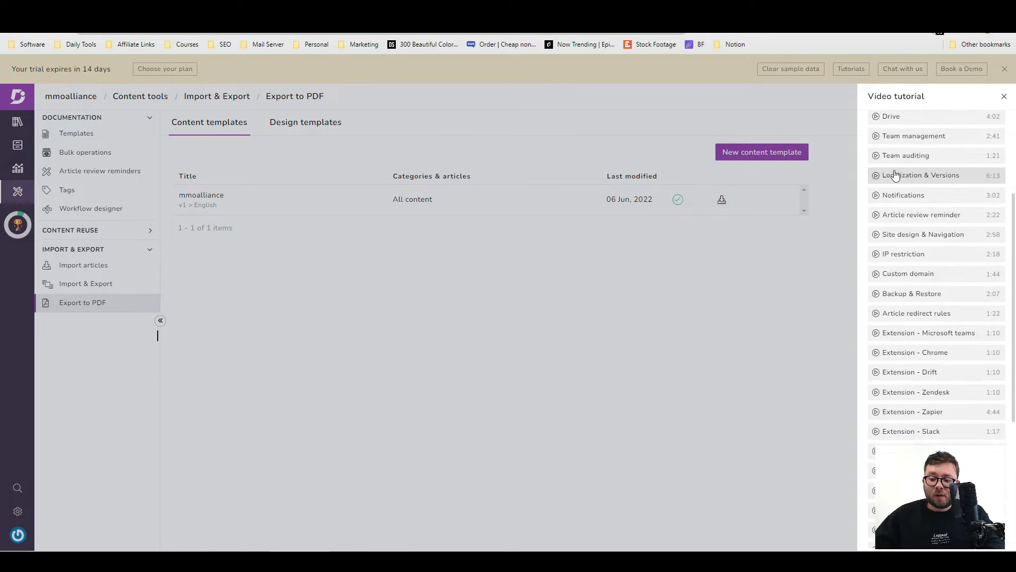
{"action": "scroll", "coordinate": [895, 174], "scroll_direction": "down", "scroll_amount": 5}
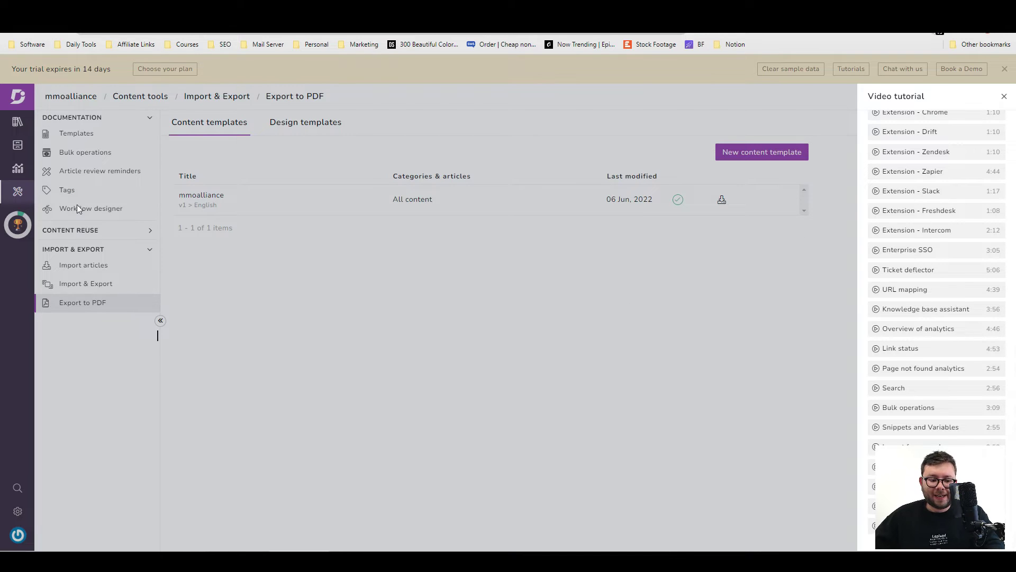
{"action": "left_click", "coordinate": [509, 270]}
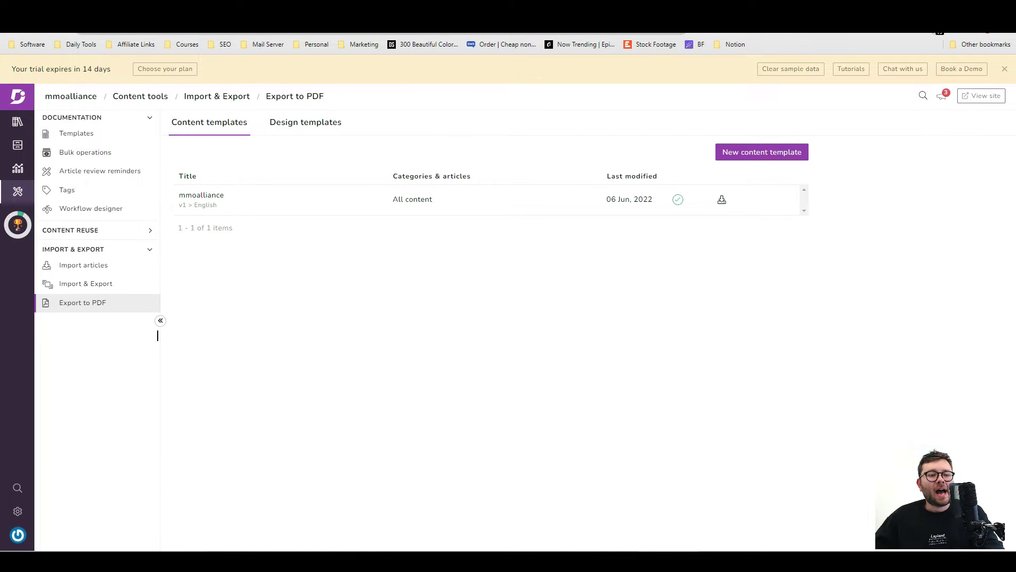
{"action": "mouse_move", "coordinate": [441, 201]}
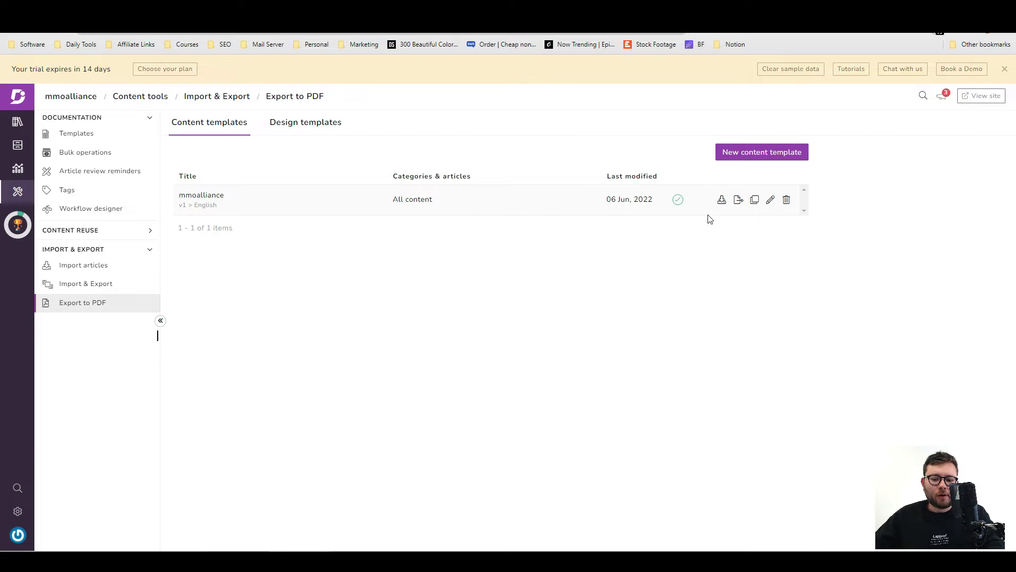
Create and save a Beast_Inc PDF content template for All content, then view Design templates.
{"action": "left_click", "coordinate": [753, 152]}
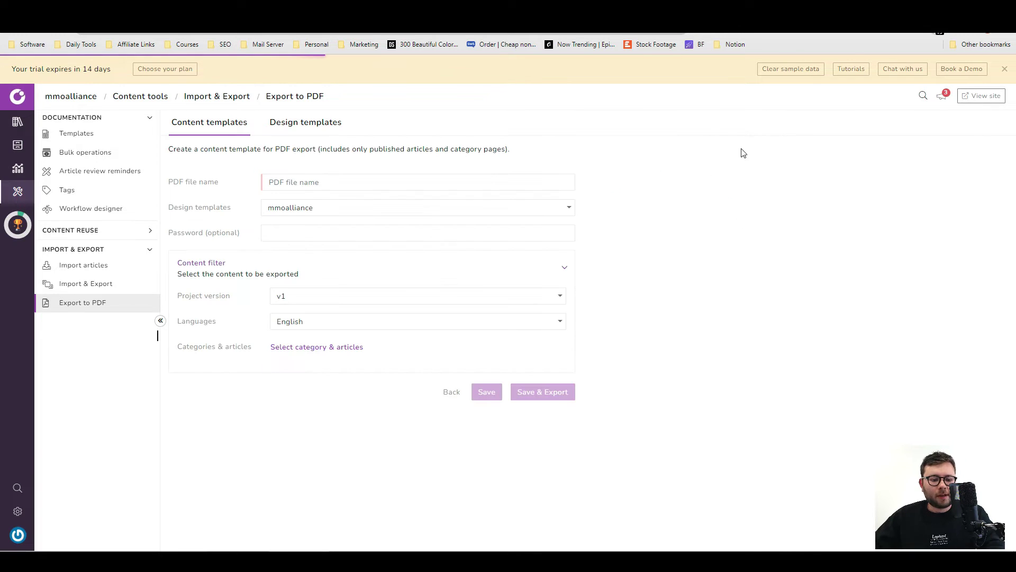
{"action": "left_click", "coordinate": [311, 176]}
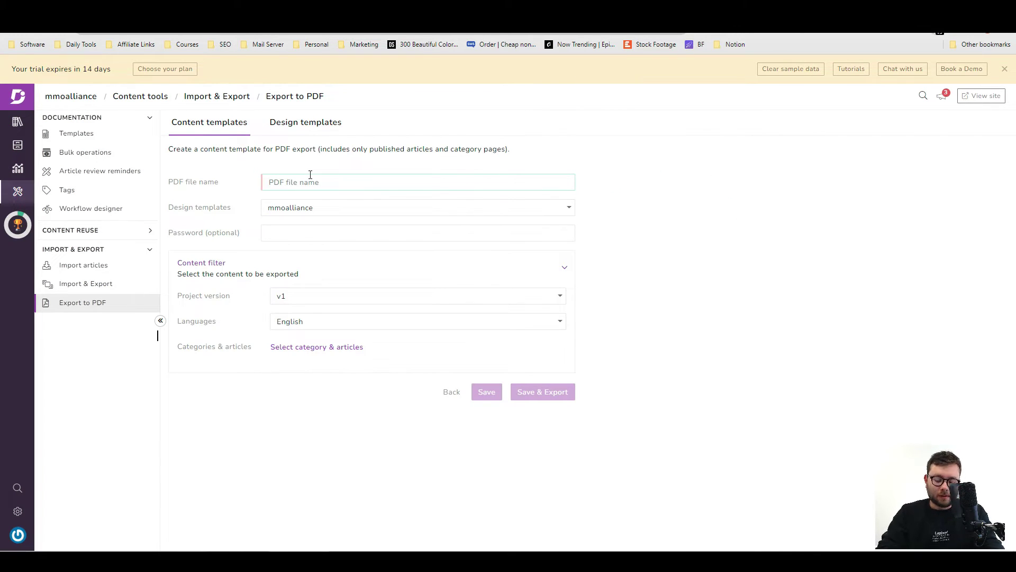
{"action": "type", "text": "Beast_Inc"}
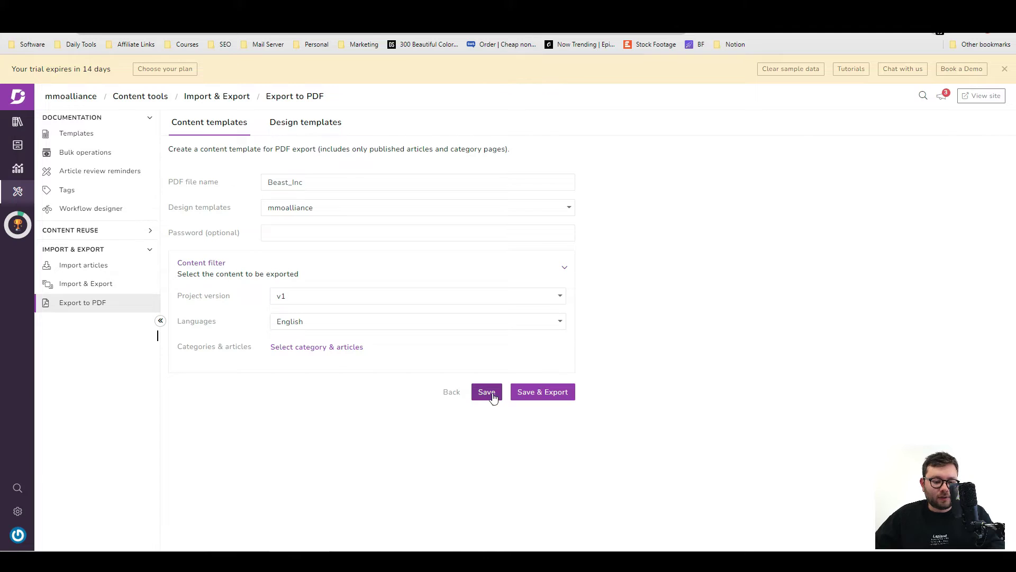
{"action": "left_click", "coordinate": [492, 392]}
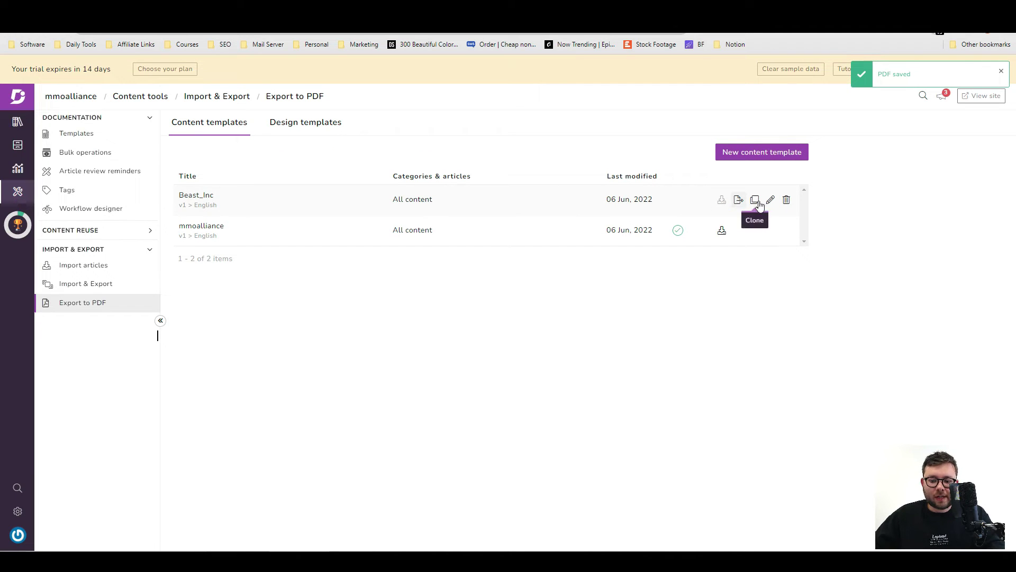
{"action": "left_click", "coordinate": [755, 199]}
{"action": "left_click", "coordinate": [288, 124]}
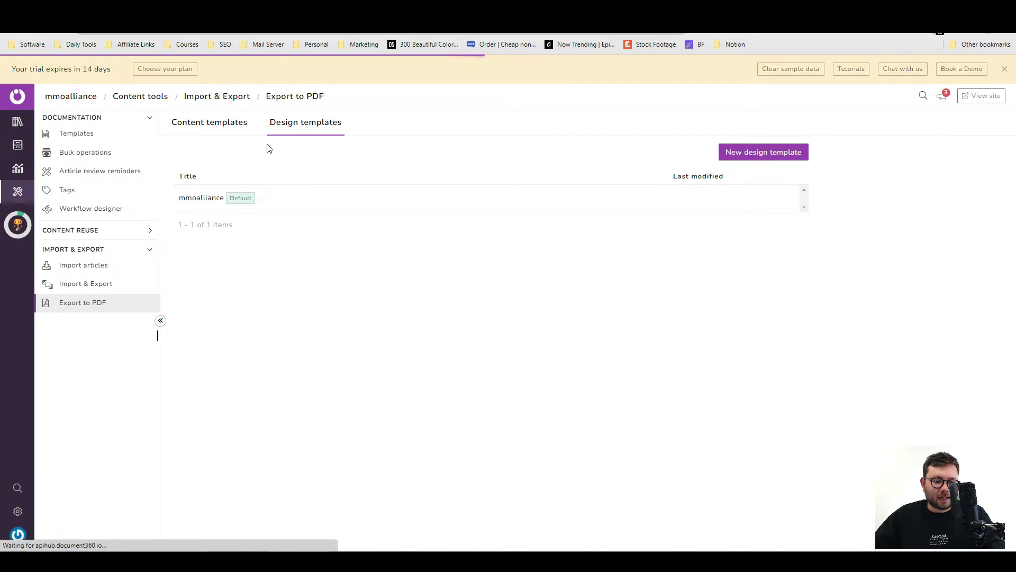
Start a Beast_Inc design template with a cover page and the MMO logo image.
{"action": "left_click", "coordinate": [749, 154]}
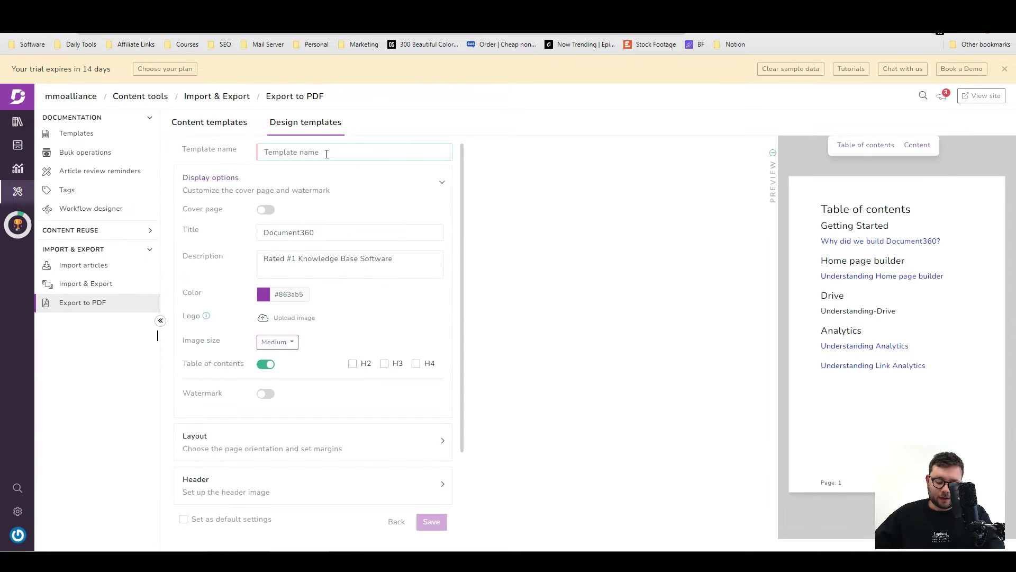
{"action": "type", "text": "Beast_Inc"}
{"action": "left_click", "coordinate": [268, 211]}
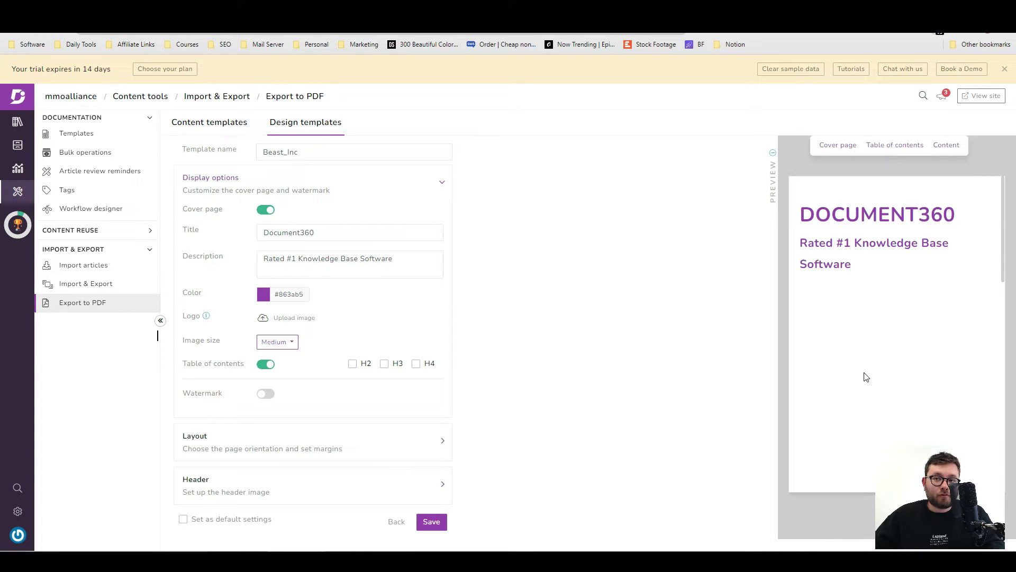
{"action": "triple_click", "coordinate": [266, 252]}
{"action": "scroll", "coordinate": [344, 313], "scroll_direction": "down", "scroll_amount": 1}
{"action": "left_click", "coordinate": [280, 271]}
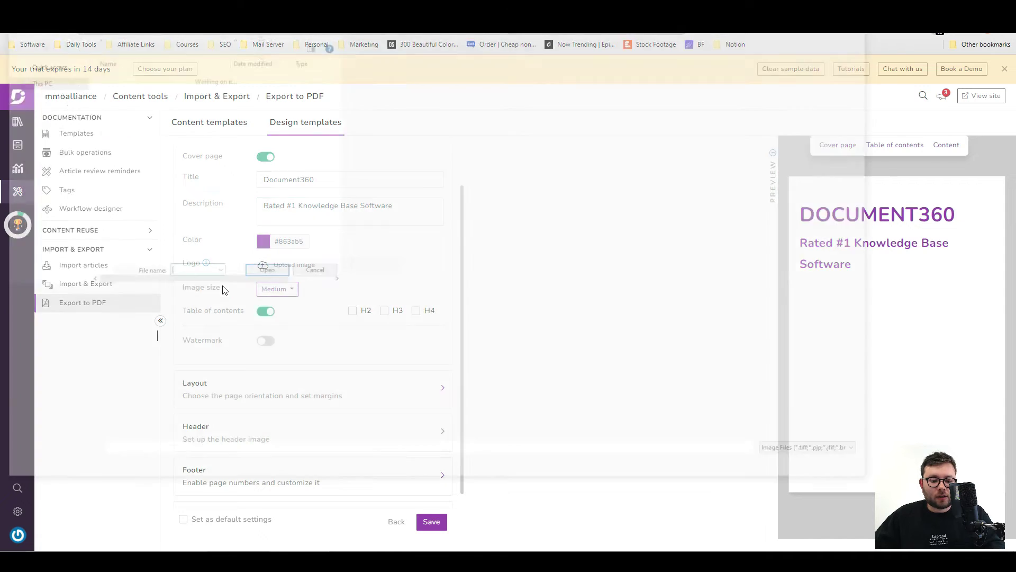
{"action": "double_click", "coordinate": [159, 97]}
{"action": "scroll", "coordinate": [266, 295], "scroll_direction": "down", "scroll_amount": 1}
Enable a watermark with the text 'DO NOT USE'.
{"action": "left_click", "coordinate": [265, 290]}
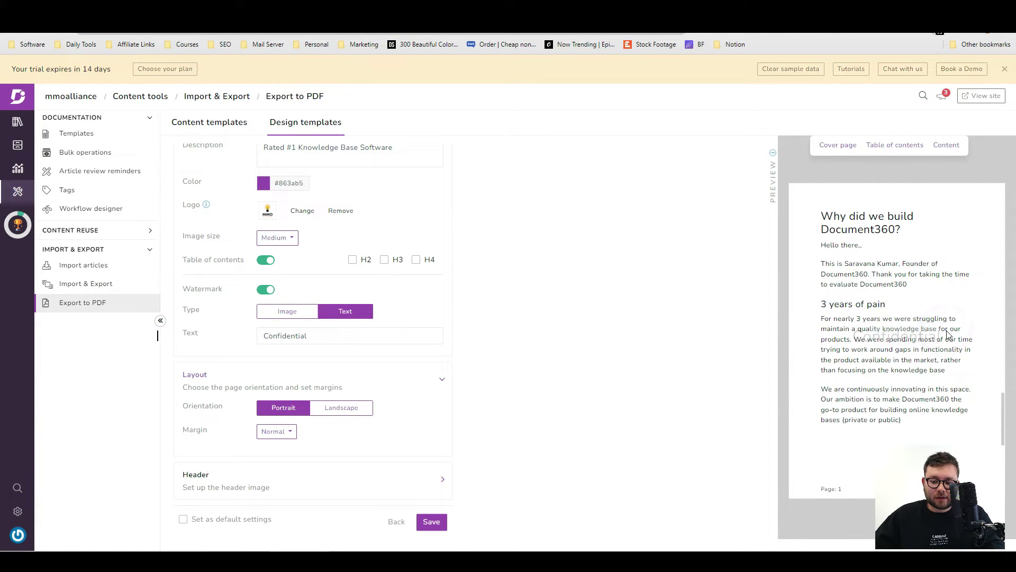
{"action": "double_click", "coordinate": [328, 339]}
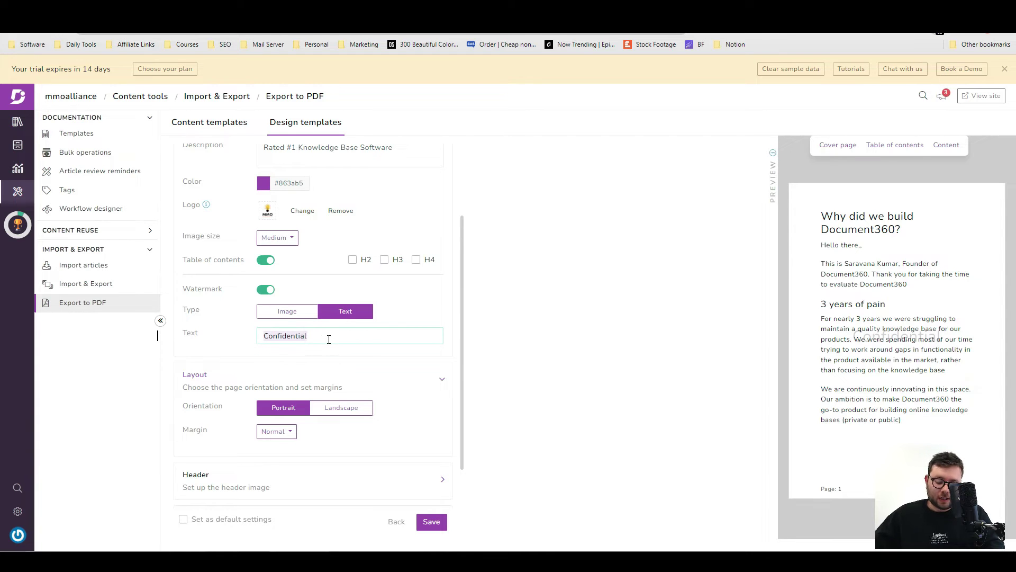
{"action": "type", "text": "DO NOT USE"}
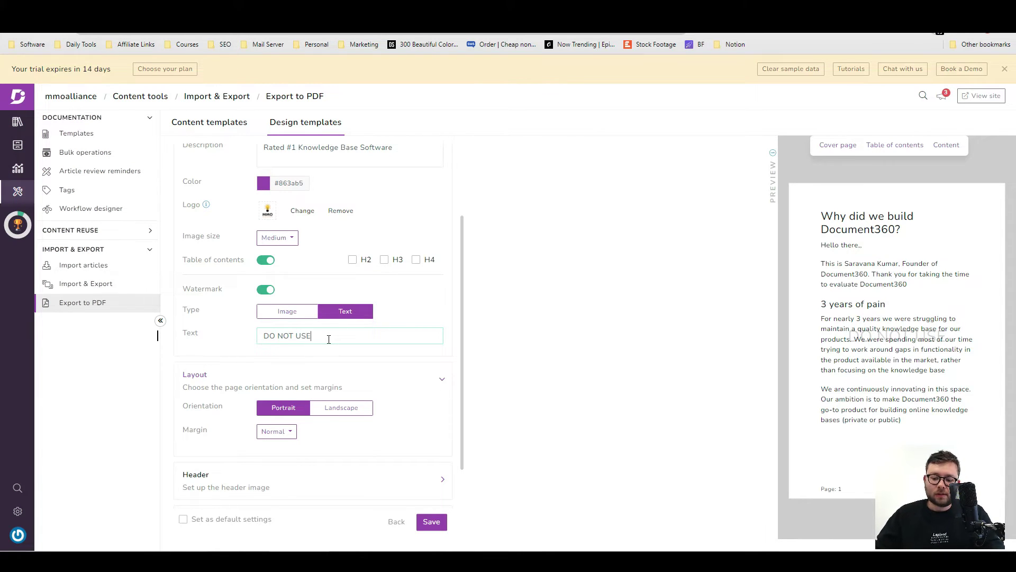
{"action": "scroll", "coordinate": [329, 339], "scroll_direction": "down", "scroll_amount": 2}
Keep portrait orientation, Normal margins and Medium header image; inspect footer and font settings.
{"action": "left_click", "coordinate": [350, 309]}
{"action": "left_click", "coordinate": [280, 309]}
{"action": "left_click", "coordinate": [287, 341]}
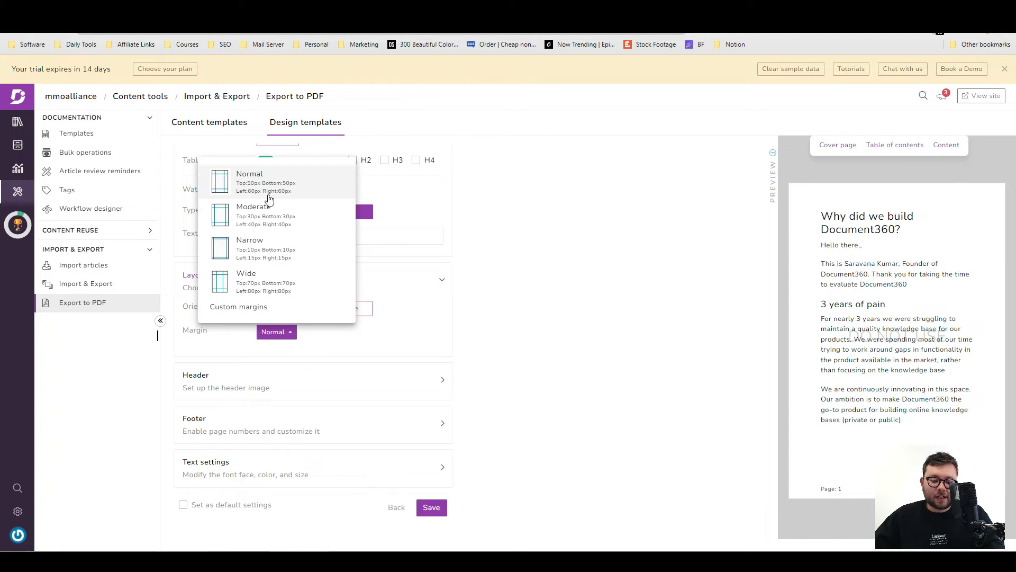
{"action": "left_click", "coordinate": [443, 379]}
{"action": "left_click", "coordinate": [312, 352]}
{"action": "left_click", "coordinate": [278, 375]}
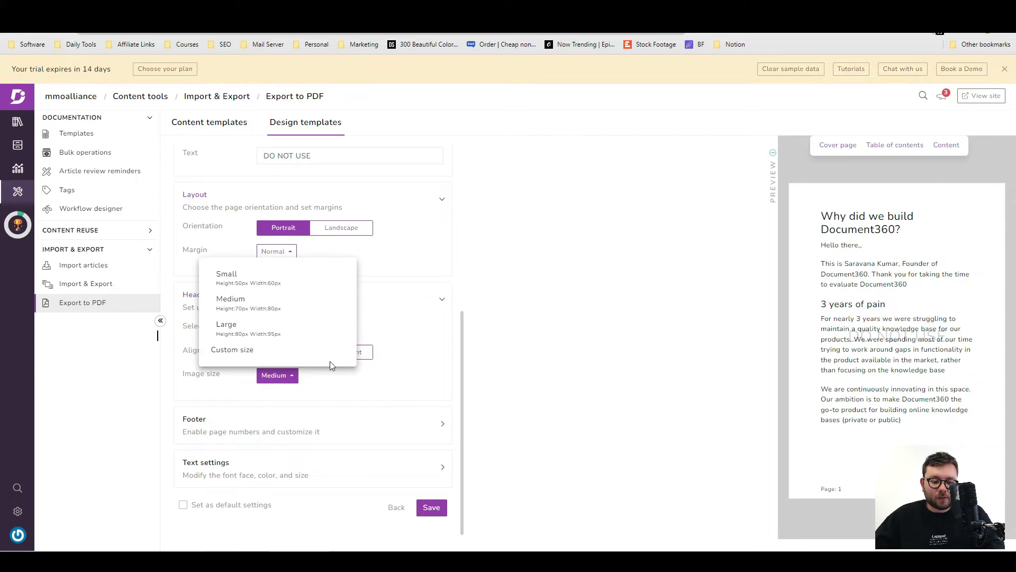
{"action": "left_click", "coordinate": [531, 350]}
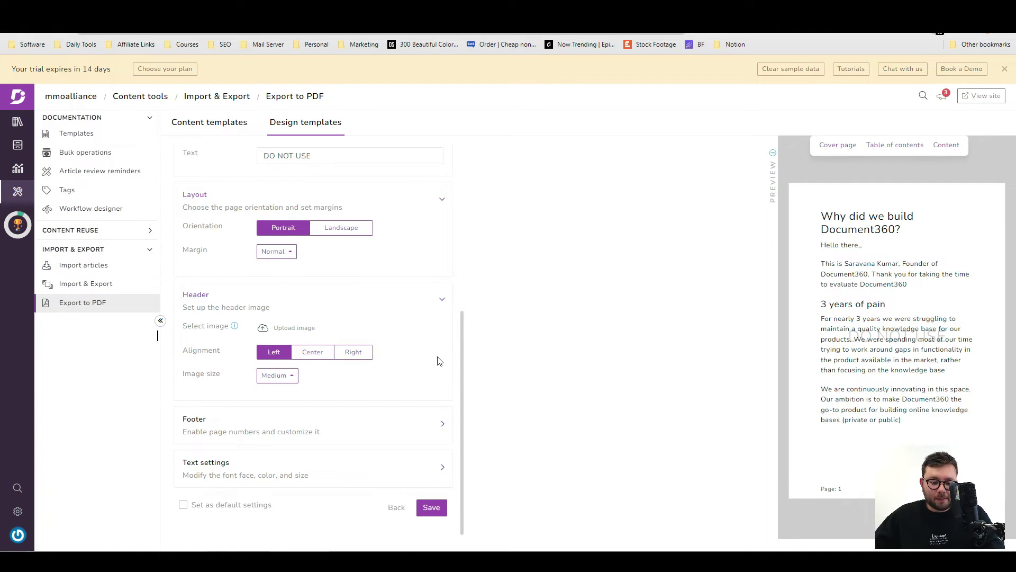
{"action": "left_click", "coordinate": [440, 424]}
{"action": "left_click", "coordinate": [439, 467]}
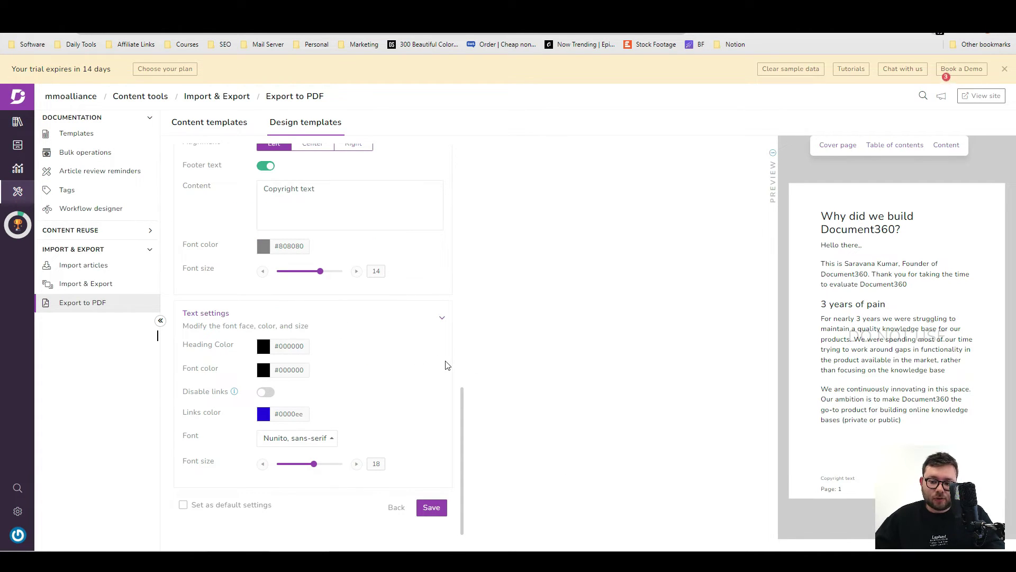
Preview the table of contents, content and cover pages, then save the design template.
{"action": "left_click", "coordinate": [879, 151]}
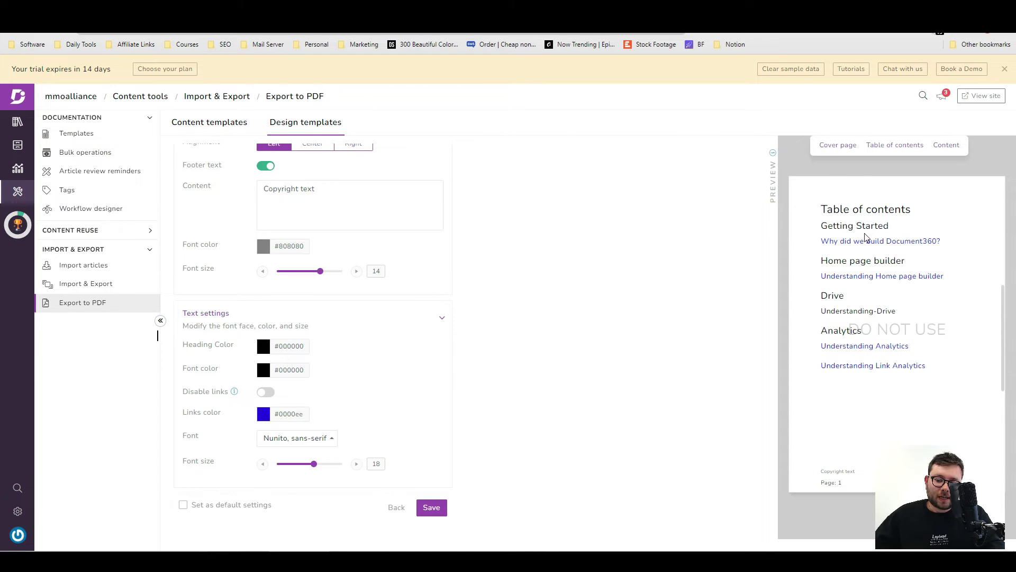
{"action": "left_click", "coordinate": [861, 371]}
{"action": "left_click", "coordinate": [839, 144]}
{"action": "left_click", "coordinate": [432, 508]}
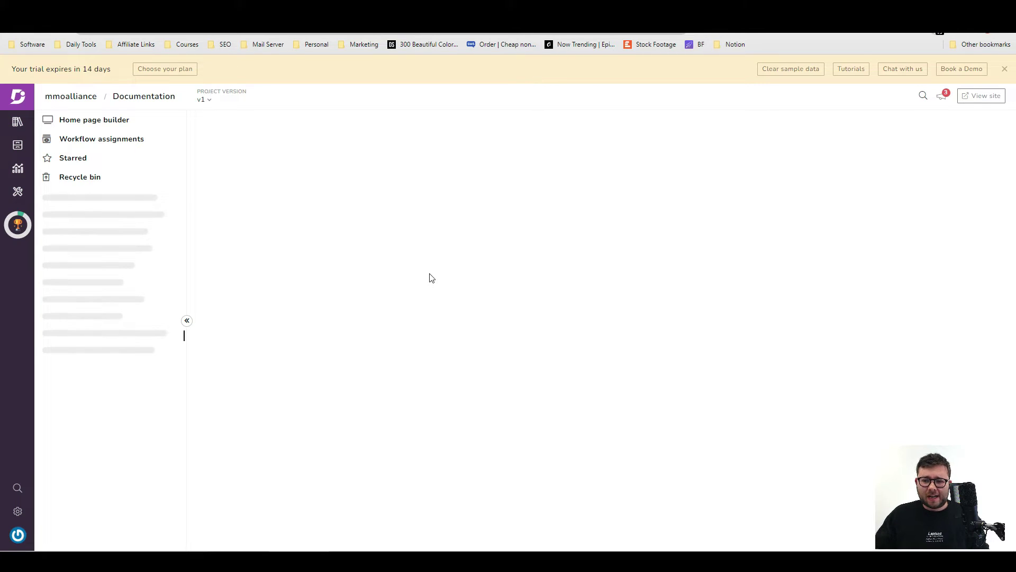
Assign the Beast_Inc design to the Beast_Inc content template, export it, and download the PDF.
{"action": "left_click", "coordinate": [32, 198]}
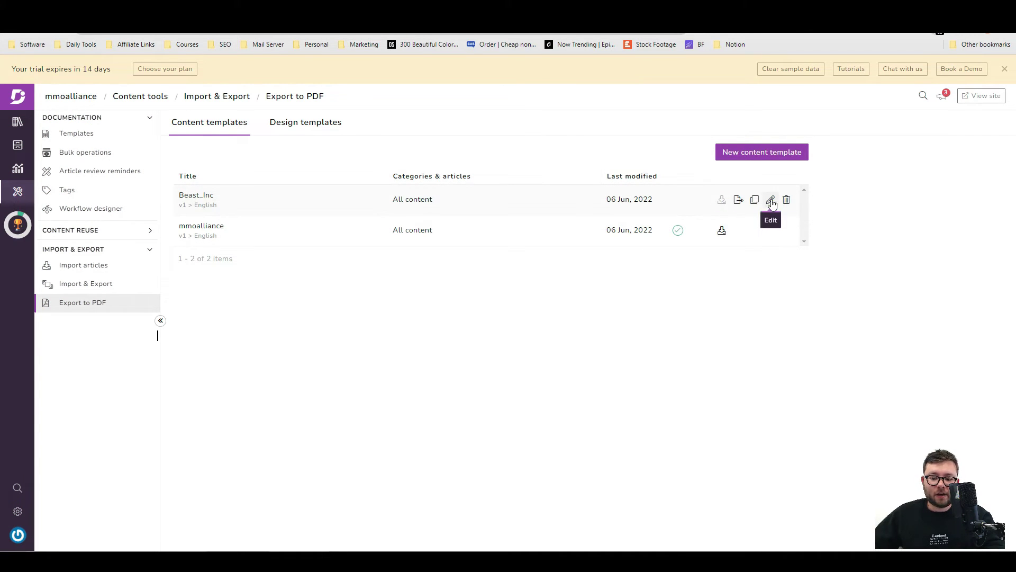
{"action": "left_click", "coordinate": [771, 200]}
{"action": "left_click", "coordinate": [310, 211]}
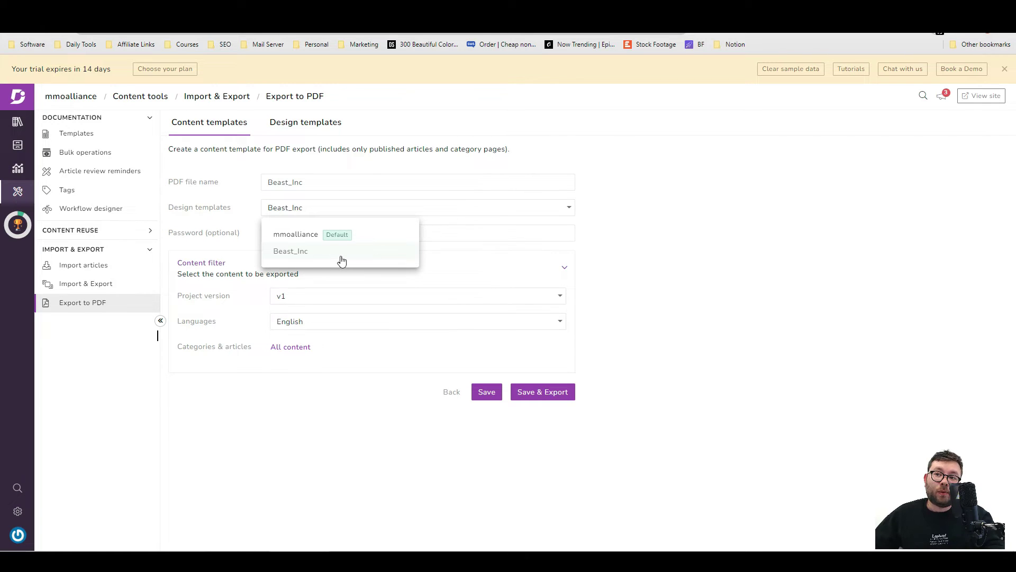
{"action": "left_click", "coordinate": [551, 399]}
{"action": "left_click", "coordinate": [558, 397]}
{"action": "left_click", "coordinate": [721, 199]}
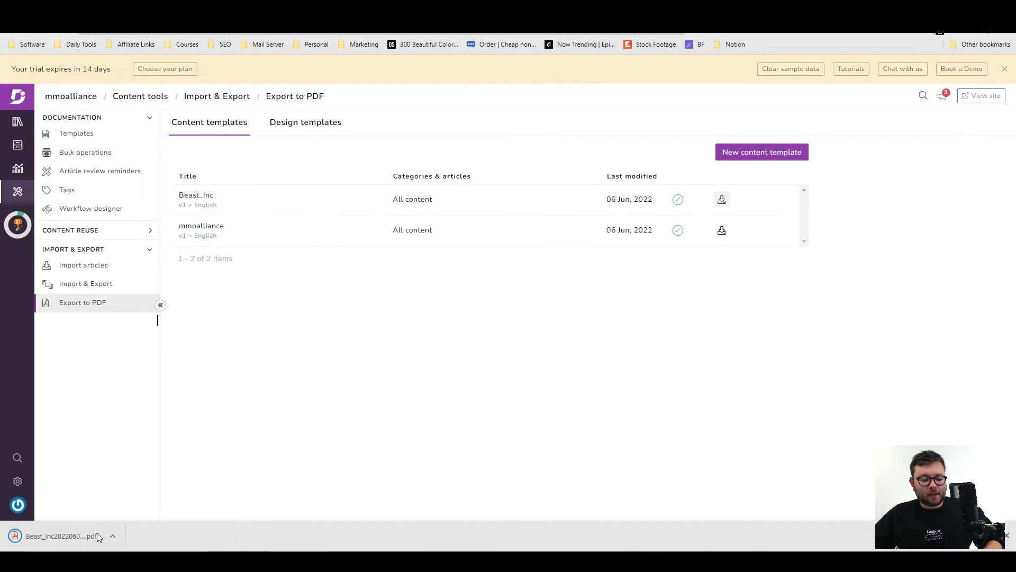
Open the downloaded Beast_Inc PDF and page through all eight watermarked pages.
{"action": "left_click", "coordinate": [88, 532]}
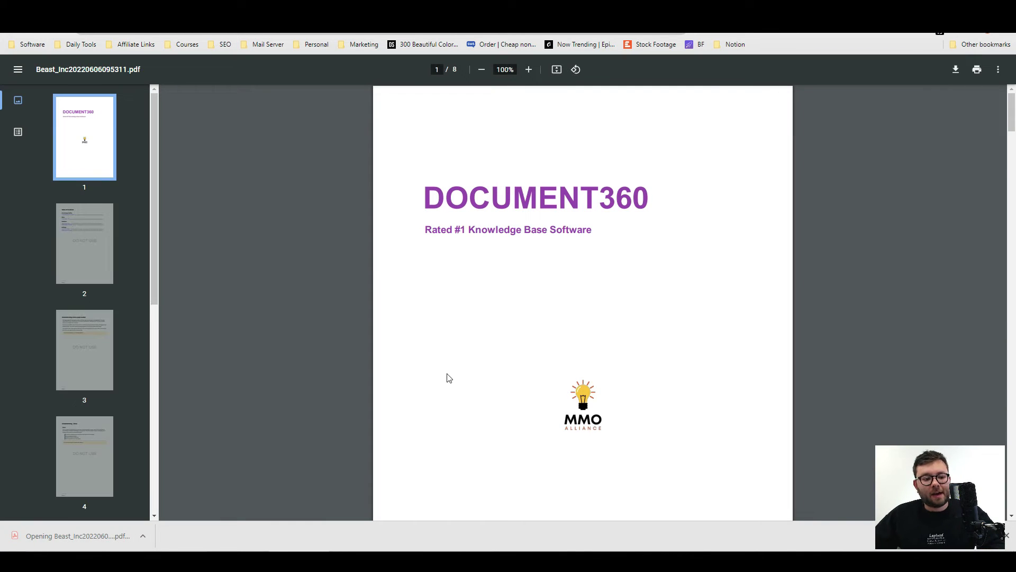
{"action": "left_click", "coordinate": [70, 234]}
{"action": "left_click", "coordinate": [89, 350]}
{"action": "scroll", "coordinate": [91, 366], "scroll_direction": "down", "scroll_amount": 1}
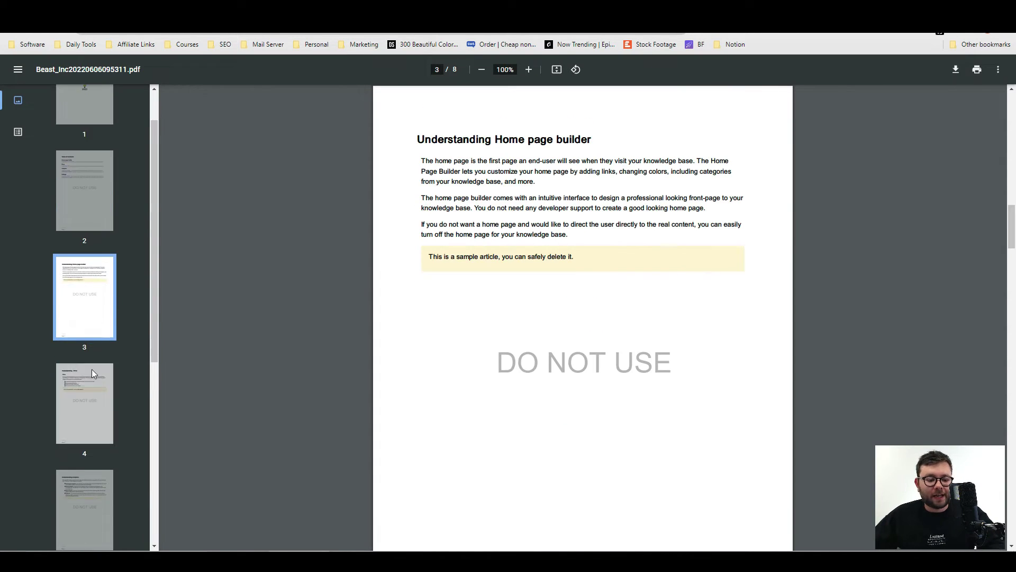
{"action": "left_click", "coordinate": [92, 373]}
{"action": "scroll", "coordinate": [93, 373], "scroll_direction": "down", "scroll_amount": 2}
{"action": "left_click", "coordinate": [91, 386]}
{"action": "scroll", "coordinate": [88, 389], "scroll_direction": "down", "scroll_amount": 2}
{"action": "left_click", "coordinate": [84, 391]}
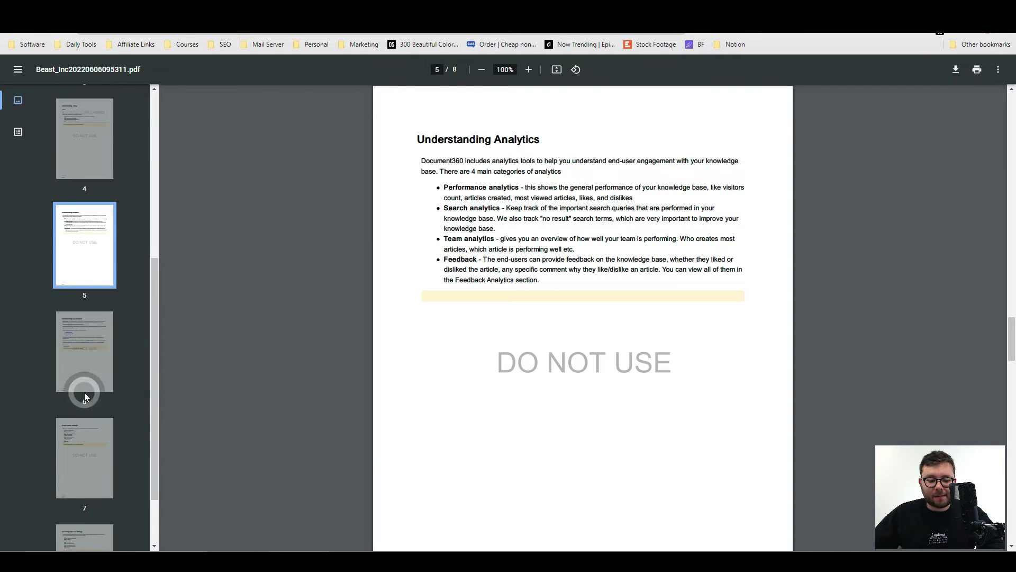
{"action": "left_click", "coordinate": [87, 423]}
{"action": "scroll", "coordinate": [90, 444], "scroll_direction": "down", "scroll_amount": 2}
{"action": "left_click", "coordinate": [92, 468]}
{"action": "left_click", "coordinate": [91, 383]}
{"action": "left_click", "coordinate": [94, 293]}
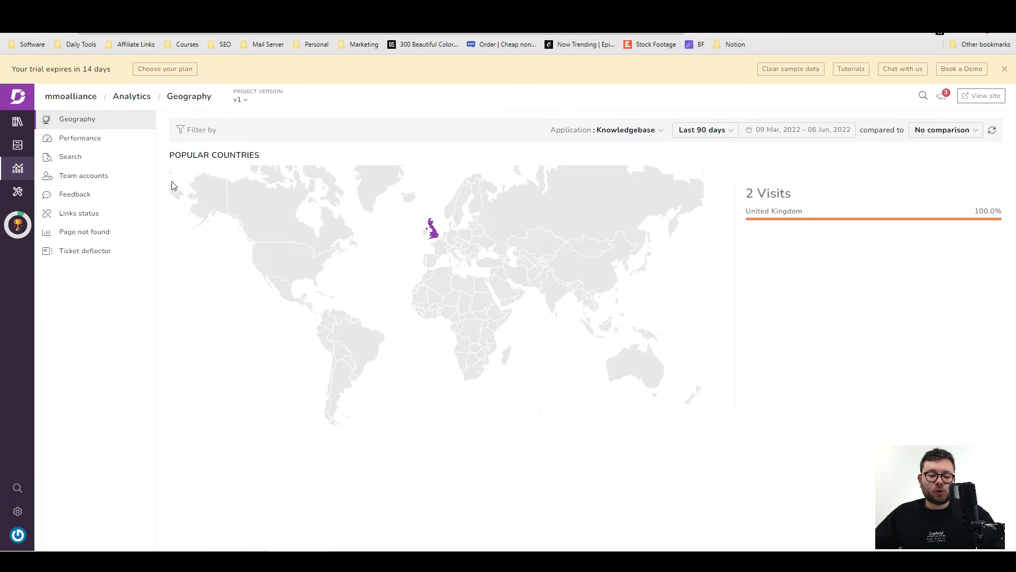
Check the Geography report's comparison period, date range and application filter options.
{"action": "mouse_move", "coordinate": [276, 196]}
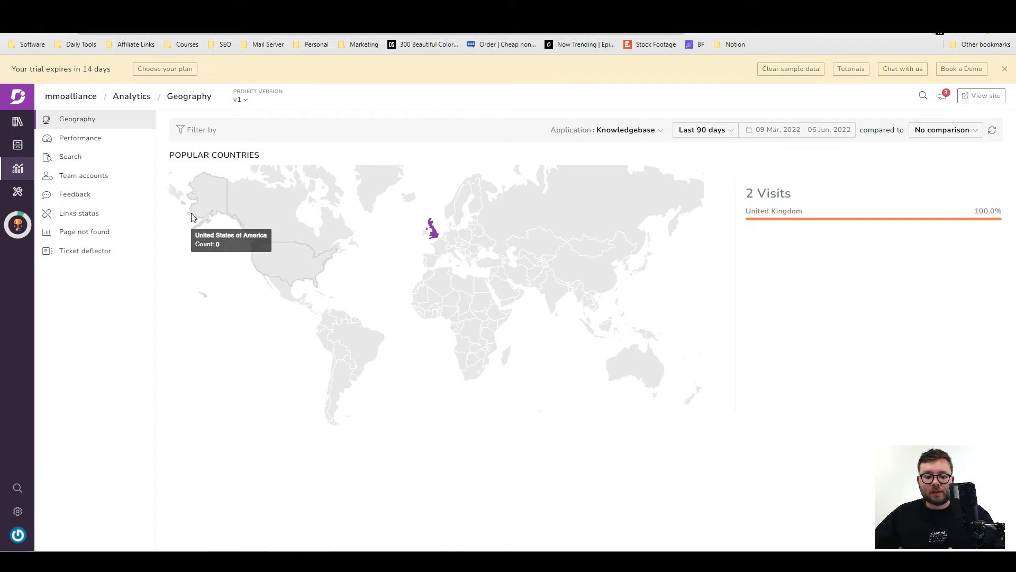
{"action": "mouse_move", "coordinate": [434, 229]}
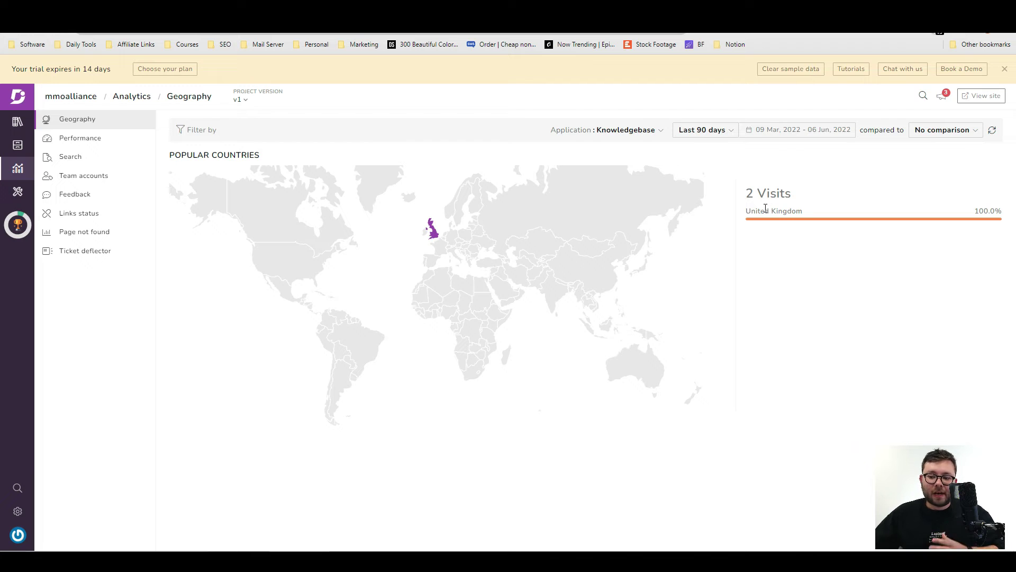
{"action": "left_click", "coordinate": [935, 132]}
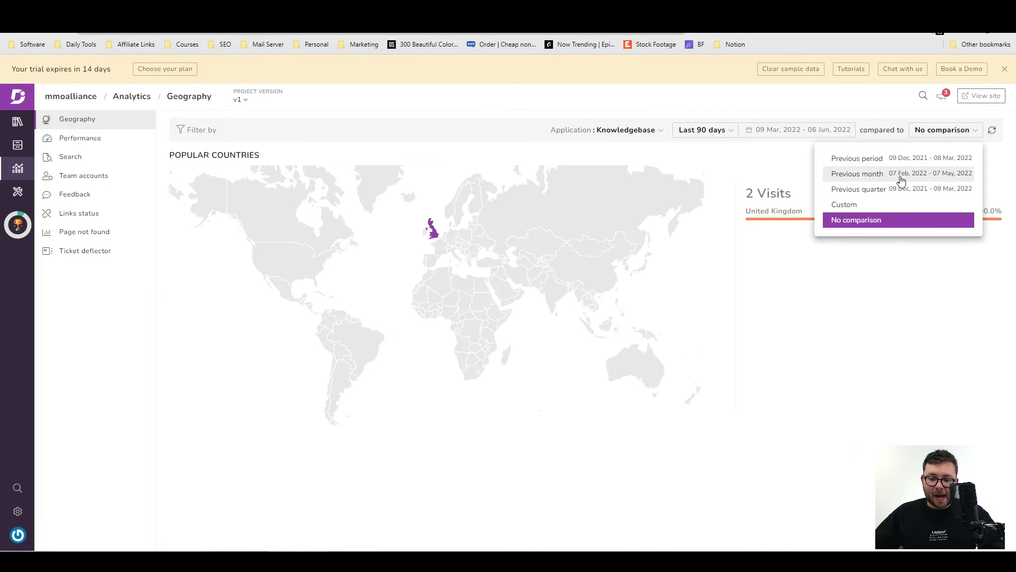
{"action": "left_click", "coordinate": [787, 130]}
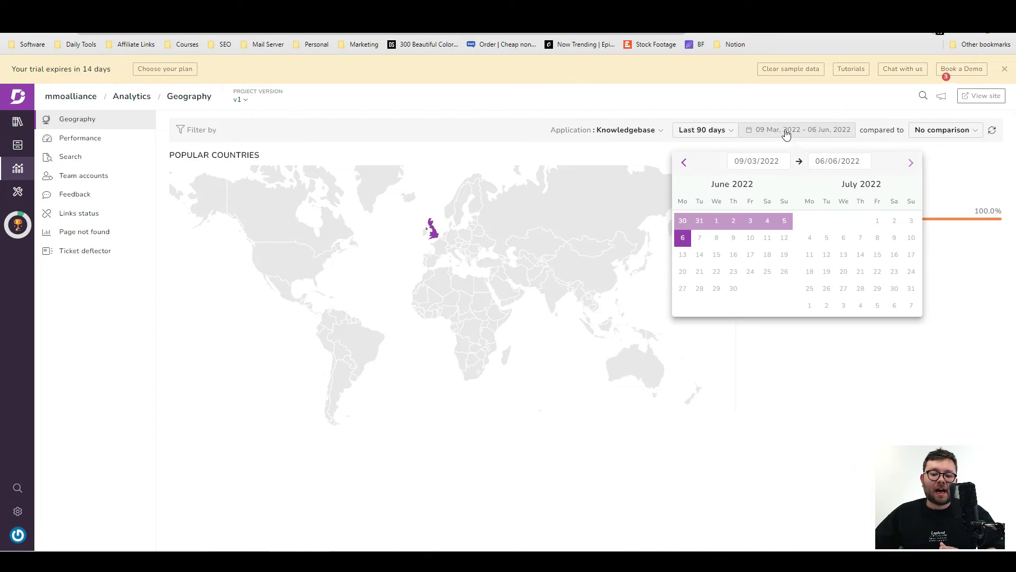
{"action": "left_click", "coordinate": [637, 135]}
{"action": "left_click", "coordinate": [608, 130]}
Open Performance analytics and view Leading articles, Leading categories and the country breakdown.
{"action": "left_click", "coordinate": [610, 135]}
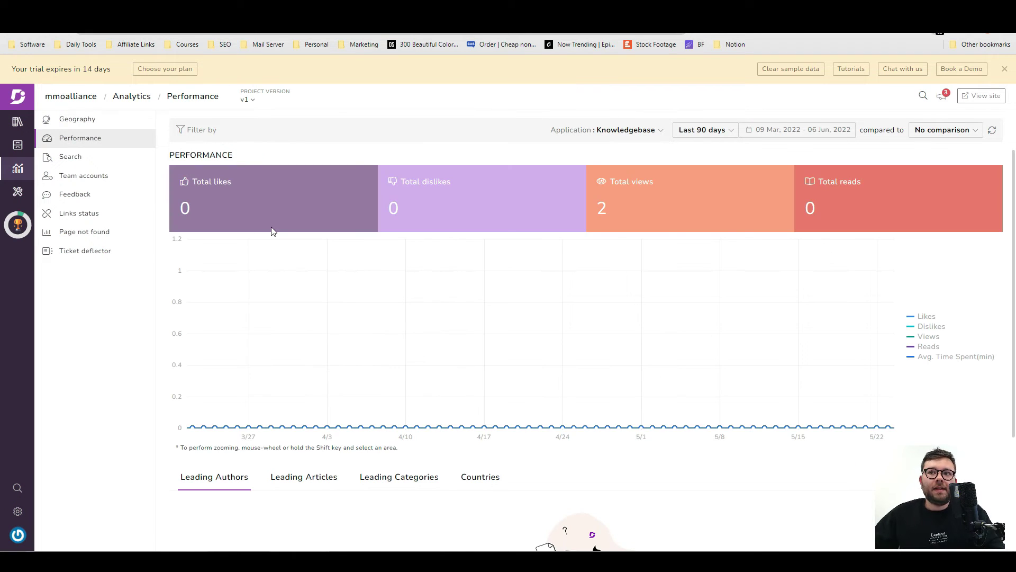
{"action": "scroll", "coordinate": [855, 238], "scroll_direction": "down", "scroll_amount": 3}
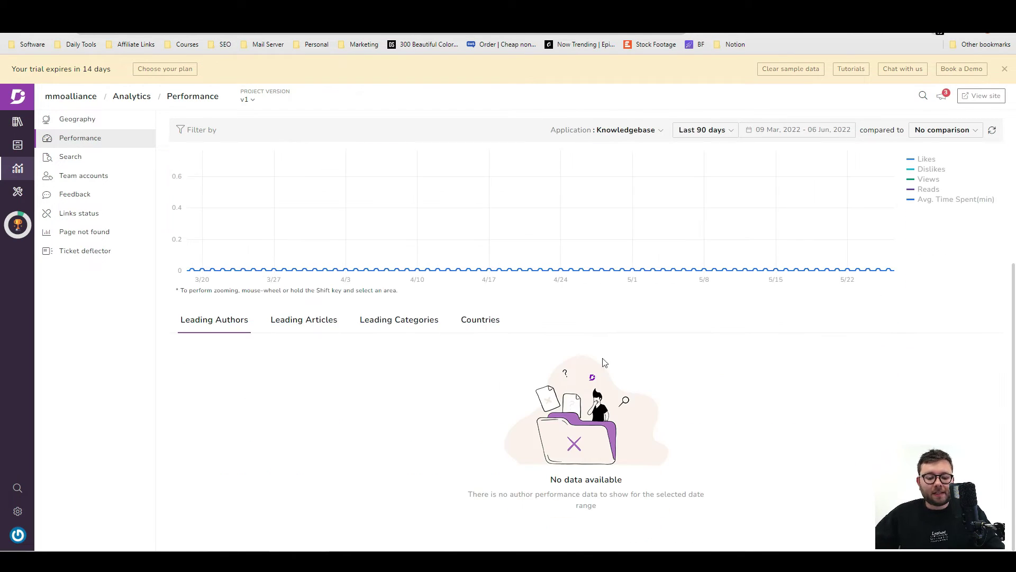
{"action": "left_click", "coordinate": [299, 320]}
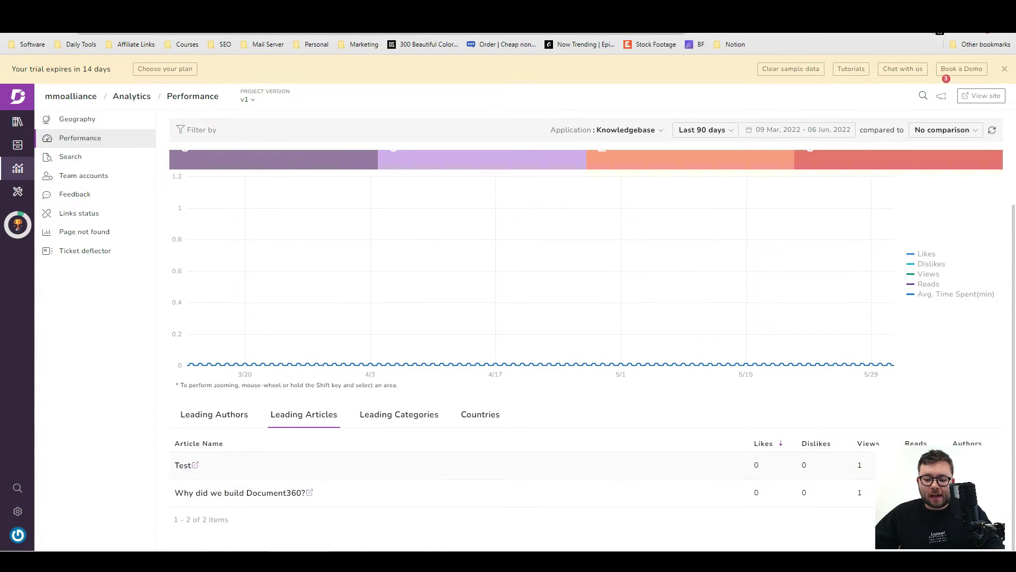
{"action": "left_click", "coordinate": [405, 418]}
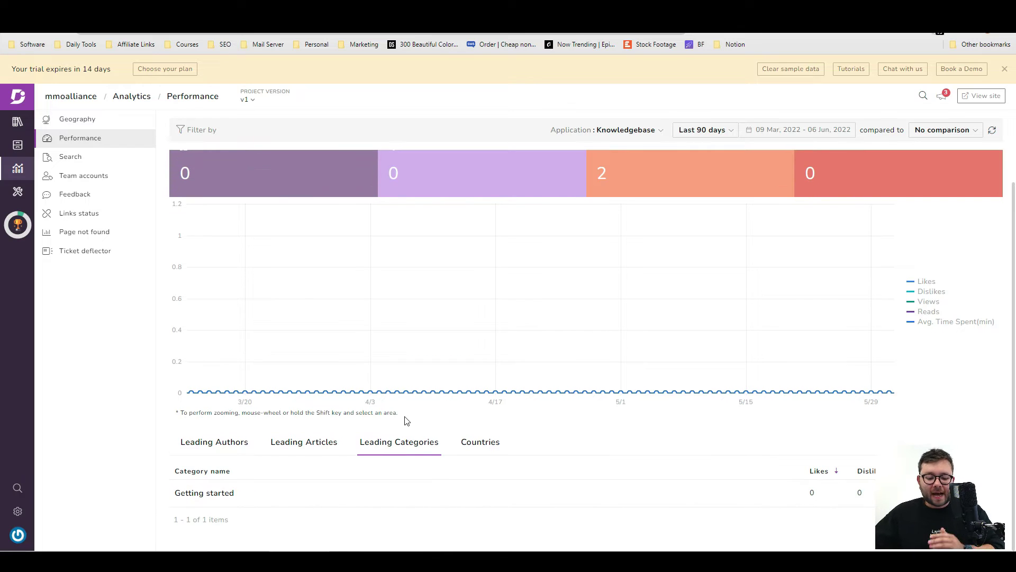
{"action": "left_click", "coordinate": [473, 444]}
{"action": "scroll", "coordinate": [630, 490], "scroll_direction": "up", "scroll_amount": 2}
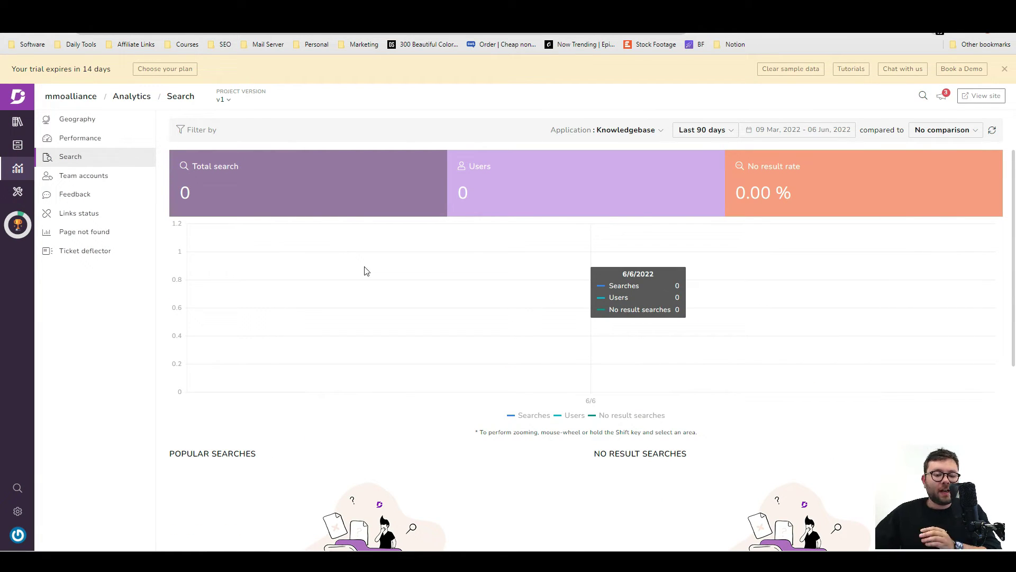
Look through the Feedback, Links status and Page not found analytics reports.
{"action": "scroll", "coordinate": [449, 281], "scroll_direction": "down", "scroll_amount": 5}
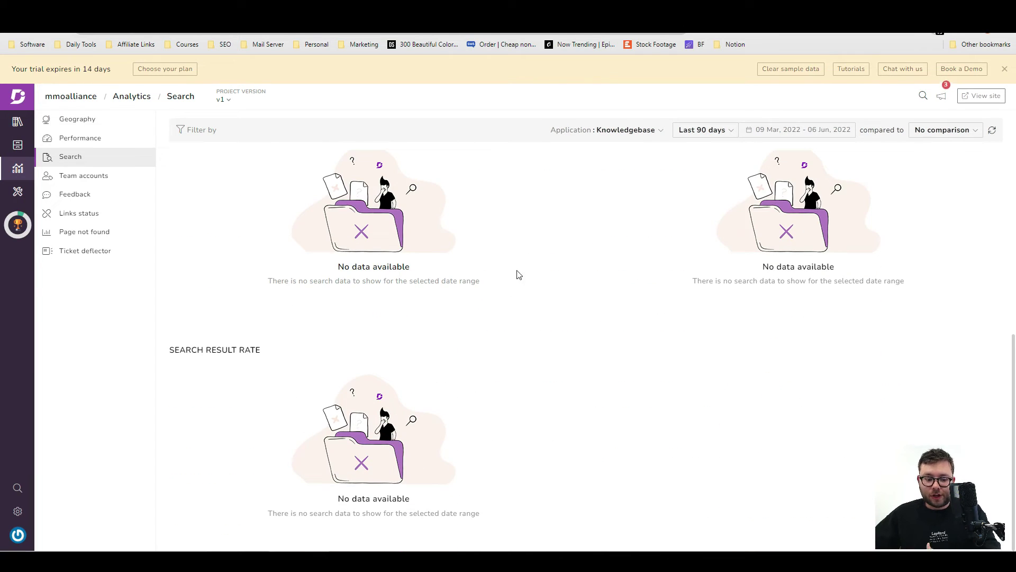
{"action": "scroll", "coordinate": [536, 275], "scroll_direction": "up", "scroll_amount": 3}
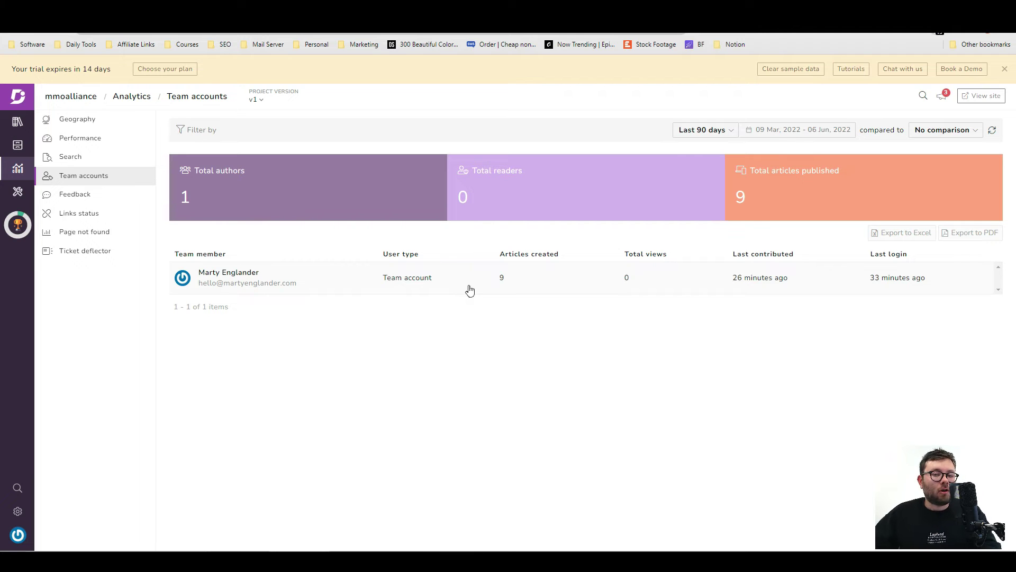
{"action": "left_click", "coordinate": [119, 195]}
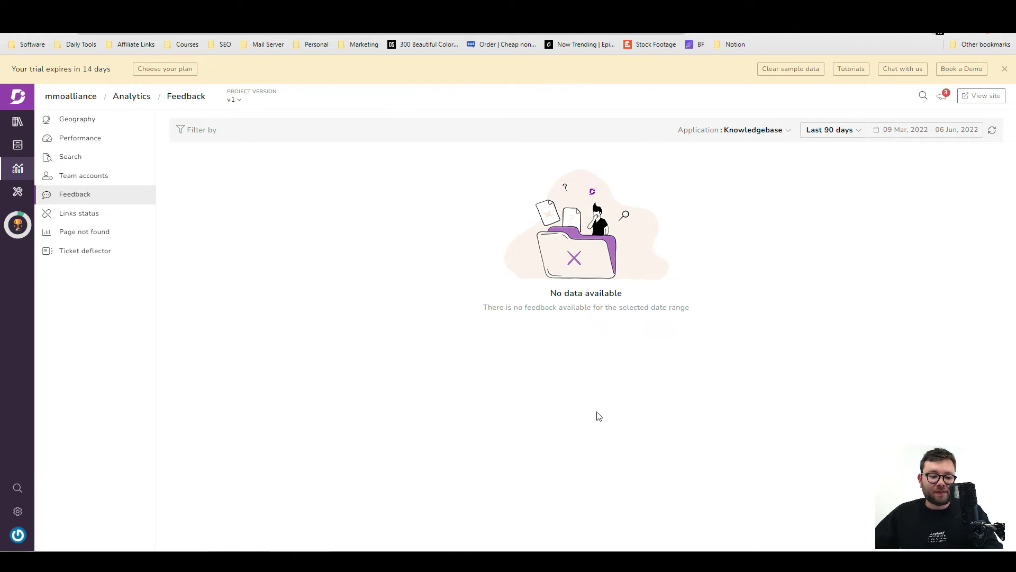
{"action": "left_click", "coordinate": [73, 214]}
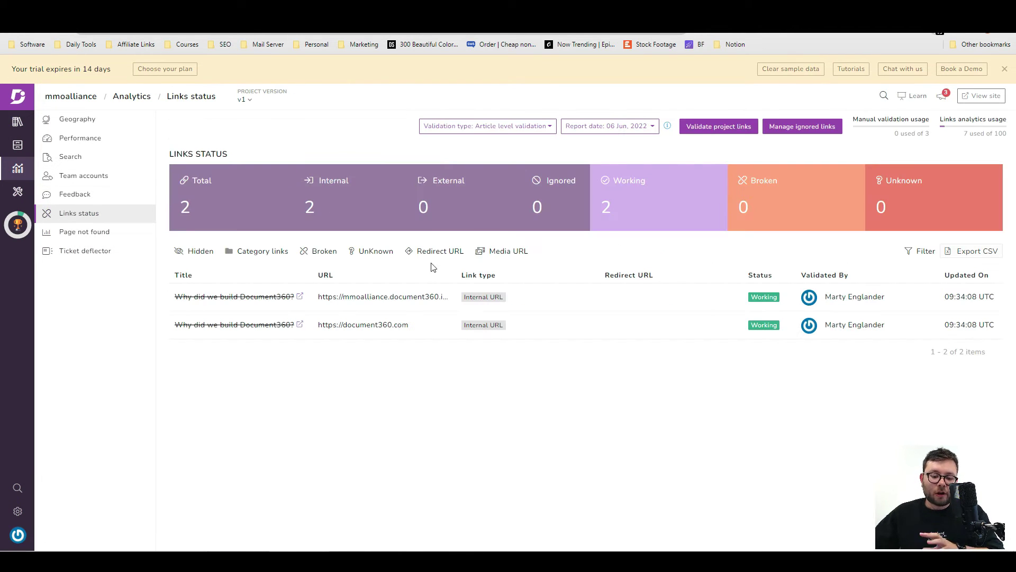
{"action": "left_click", "coordinate": [85, 232]}
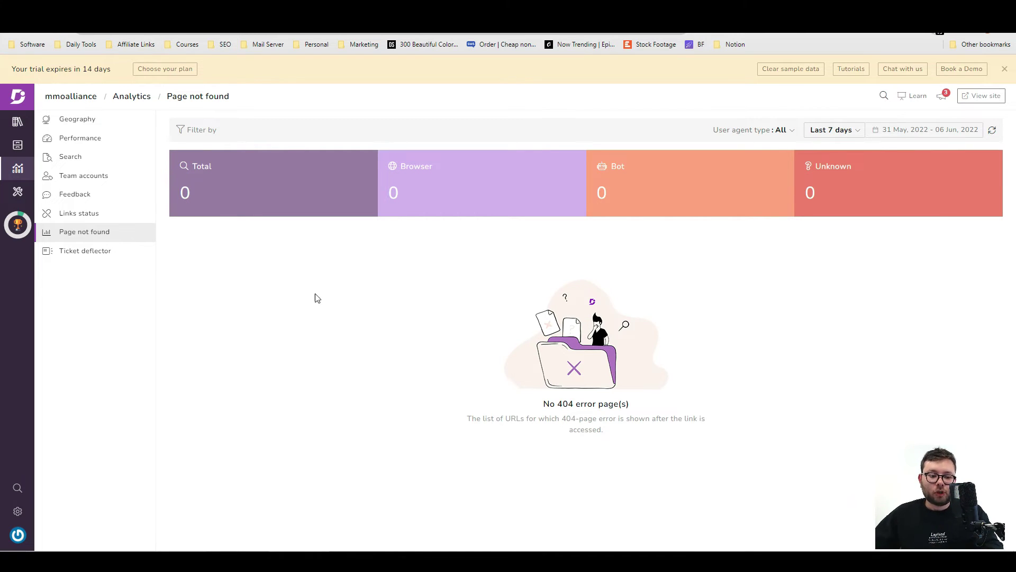
View the Ticket deflector's Feedback, Satisfaction and Search data.
{"action": "left_click", "coordinate": [79, 251]}
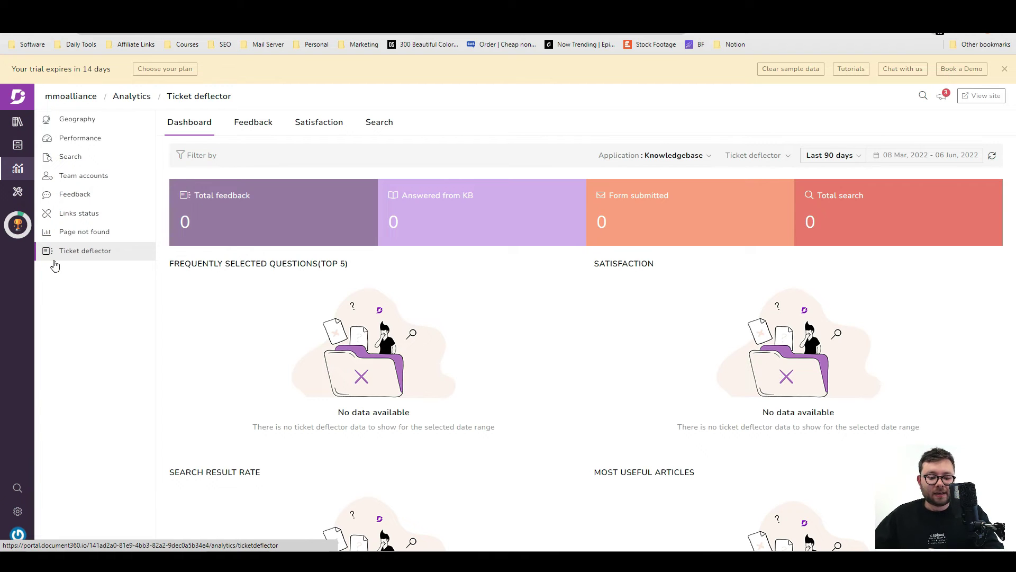
{"action": "left_click", "coordinate": [256, 131]}
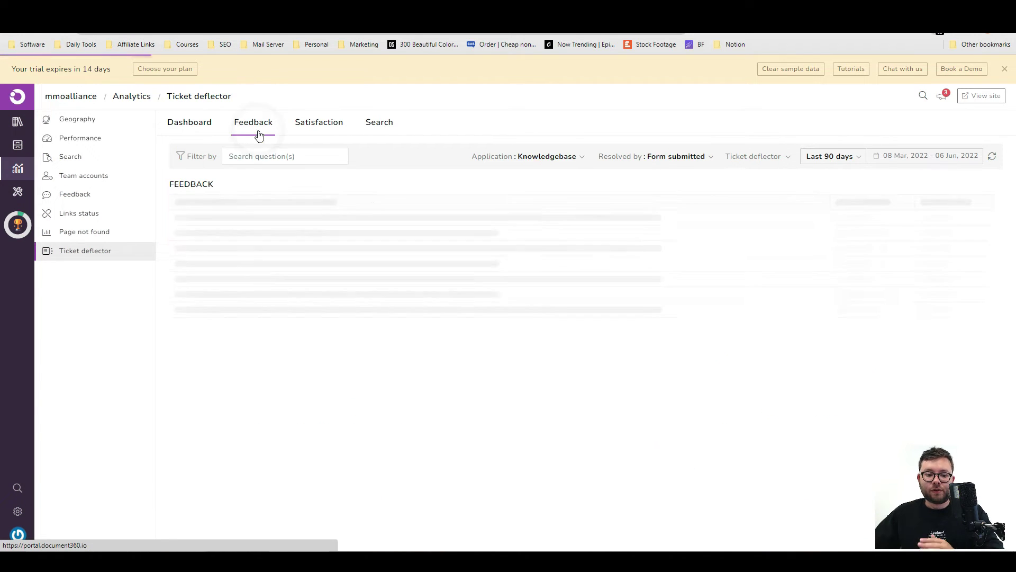
{"action": "left_click", "coordinate": [315, 130]}
{"action": "left_click", "coordinate": [376, 128]}
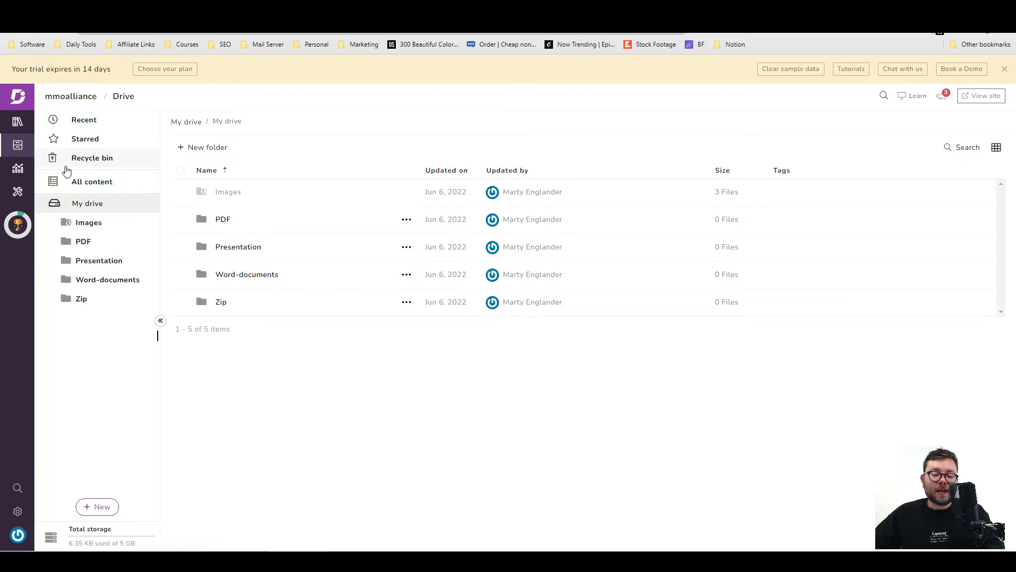
Create a TEST folder in Drive and upload logo.png into it.
{"action": "left_click", "coordinate": [107, 504]}
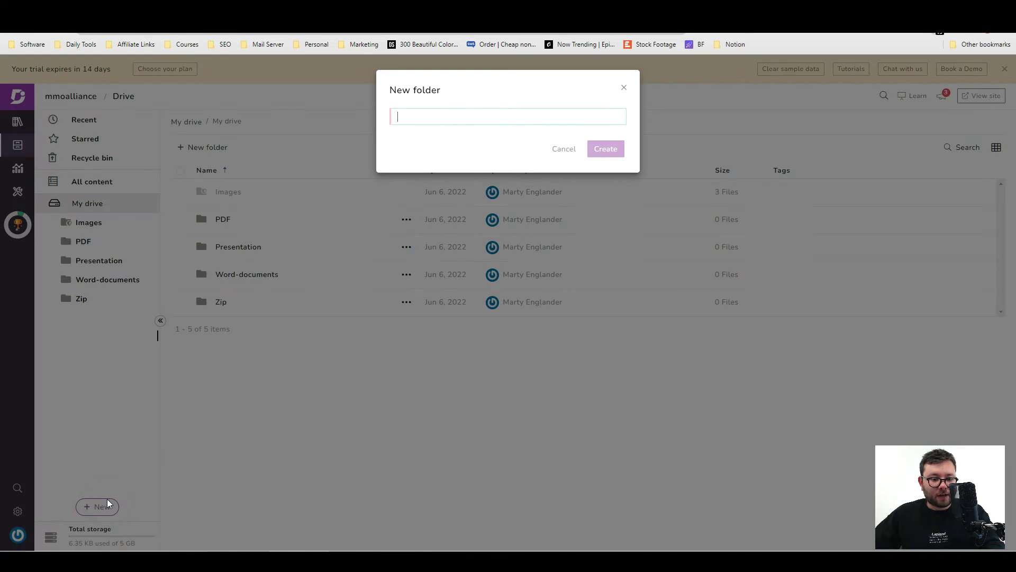
{"action": "type", "text": "TEST"}
{"action": "left_click", "coordinate": [606, 149]}
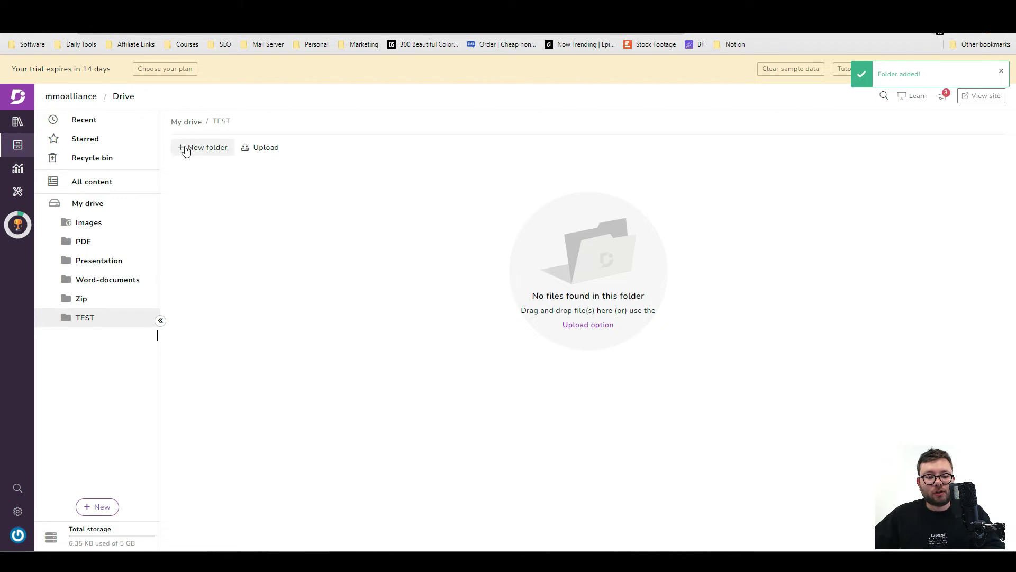
{"action": "left_click", "coordinate": [274, 150]}
{"action": "left_click", "coordinate": [582, 239]}
{"action": "double_click", "coordinate": [122, 110]}
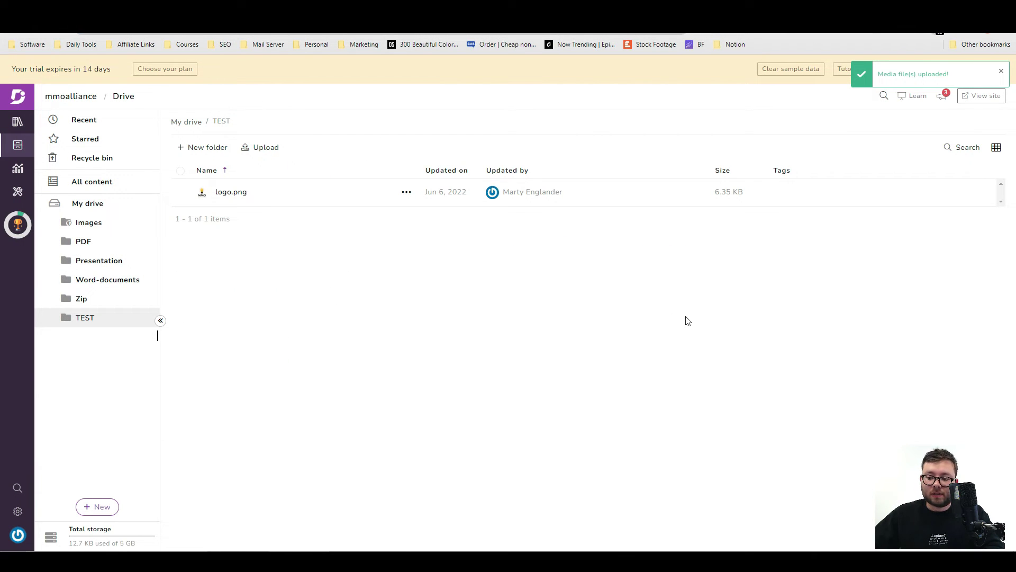
Check logo.png's dependencies, then delete it from the TEST folder.
{"action": "left_click", "coordinate": [981, 194]}
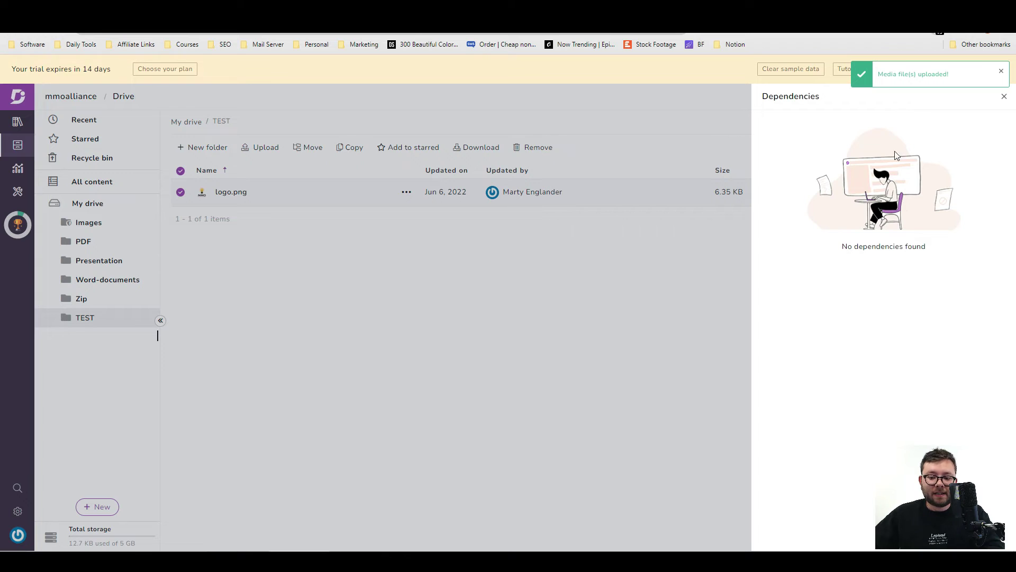
{"action": "left_click", "coordinate": [406, 192]}
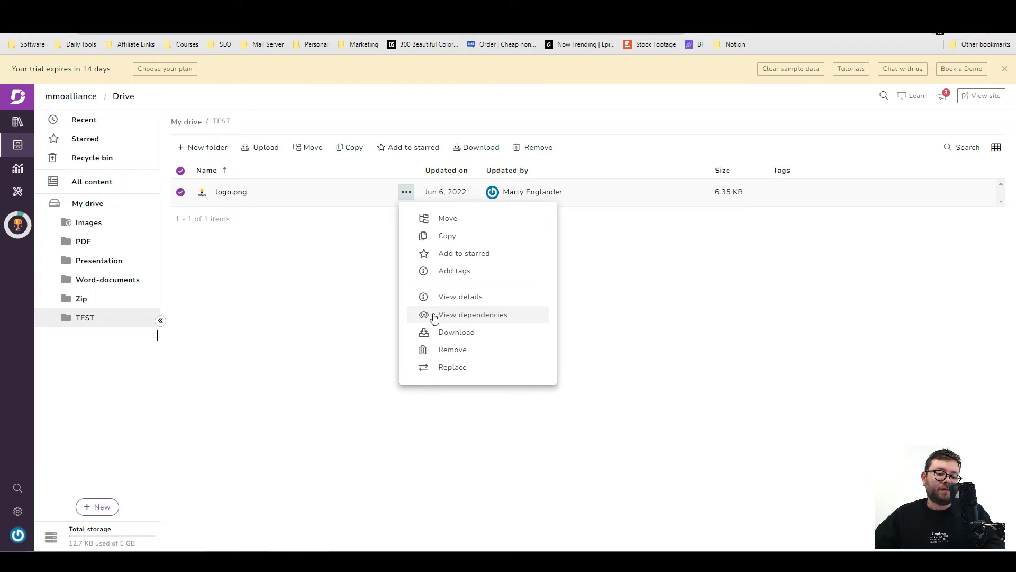
{"action": "left_click", "coordinate": [284, 293]}
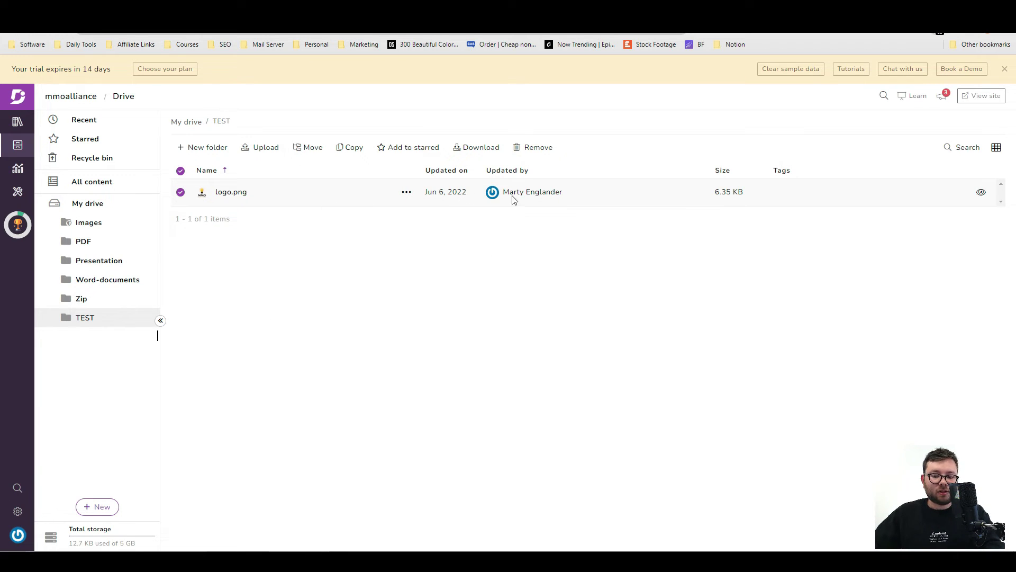
{"action": "left_click", "coordinate": [526, 150]}
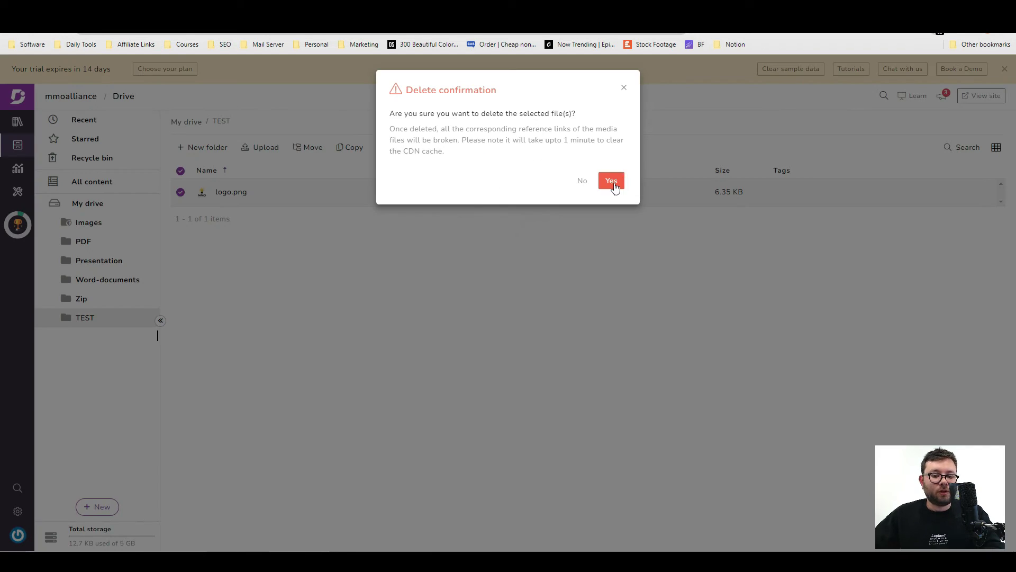
{"action": "left_click", "coordinate": [610, 181]}
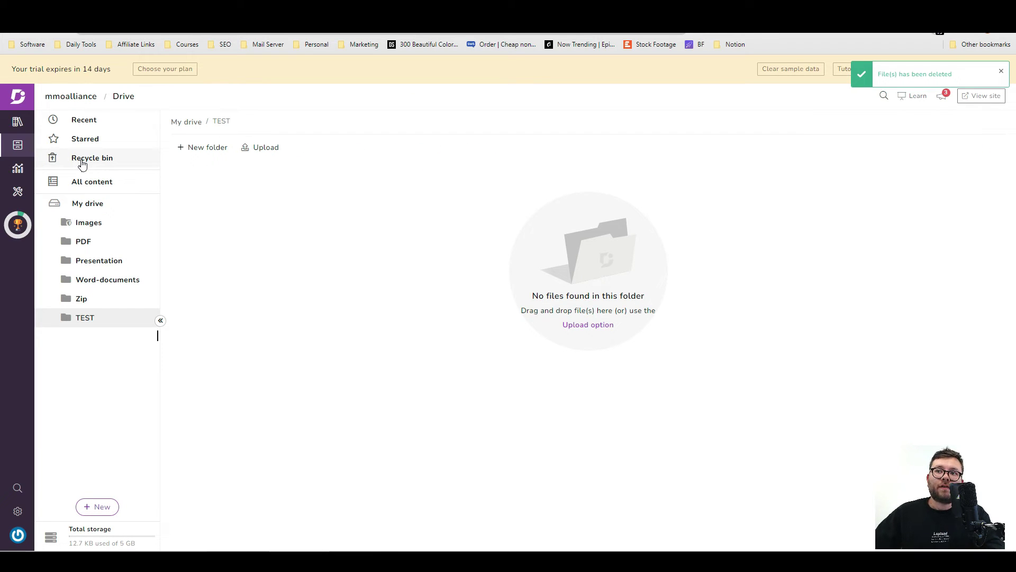
Restore logo.png from the recycle bin back into TEST, then return to My drive.
{"action": "left_click", "coordinate": [82, 161]}
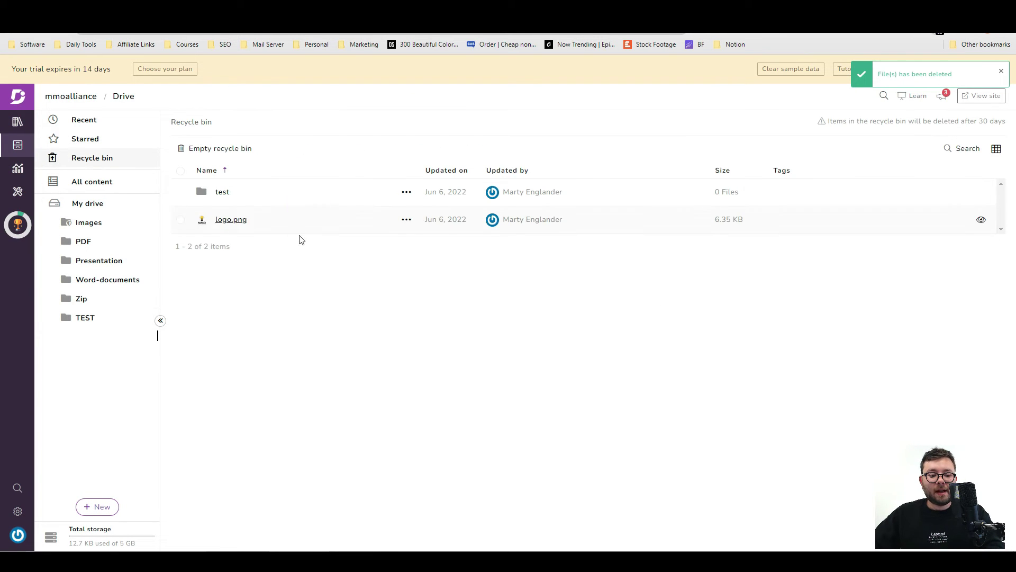
{"action": "left_click", "coordinate": [405, 220]}
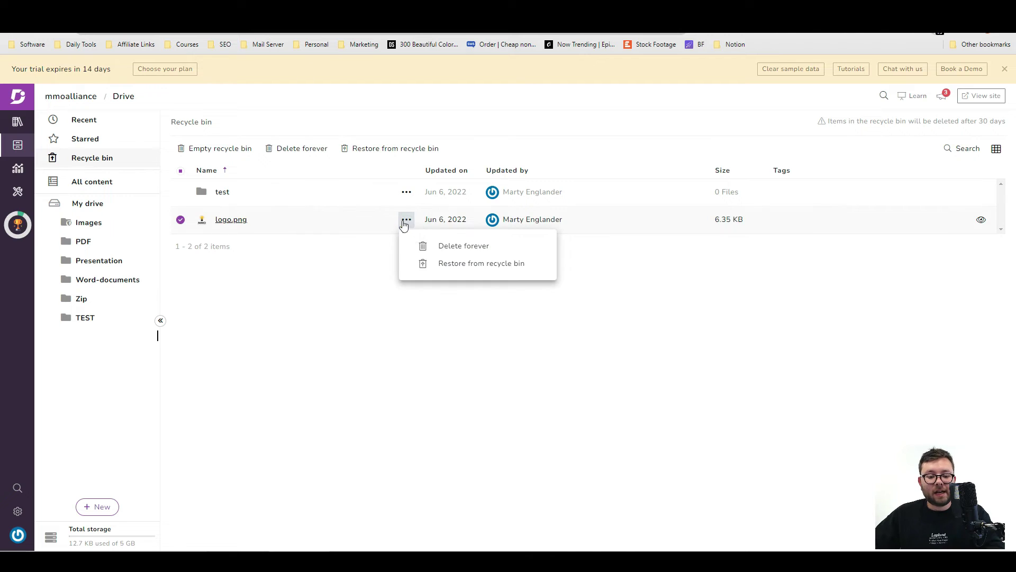
{"action": "left_click", "coordinate": [477, 263]}
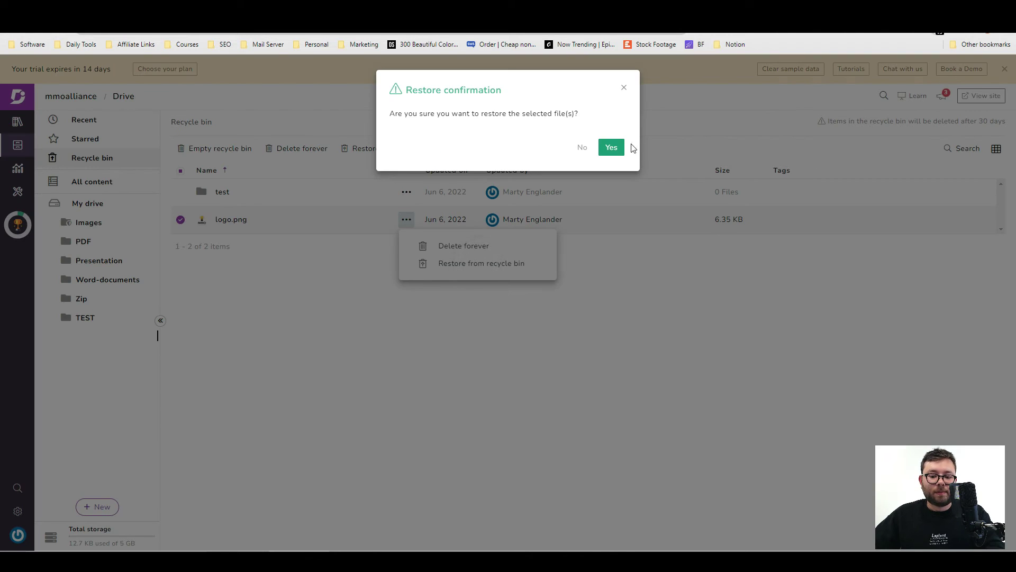
{"action": "left_click", "coordinate": [614, 149]}
{"action": "left_click", "coordinate": [83, 318]}
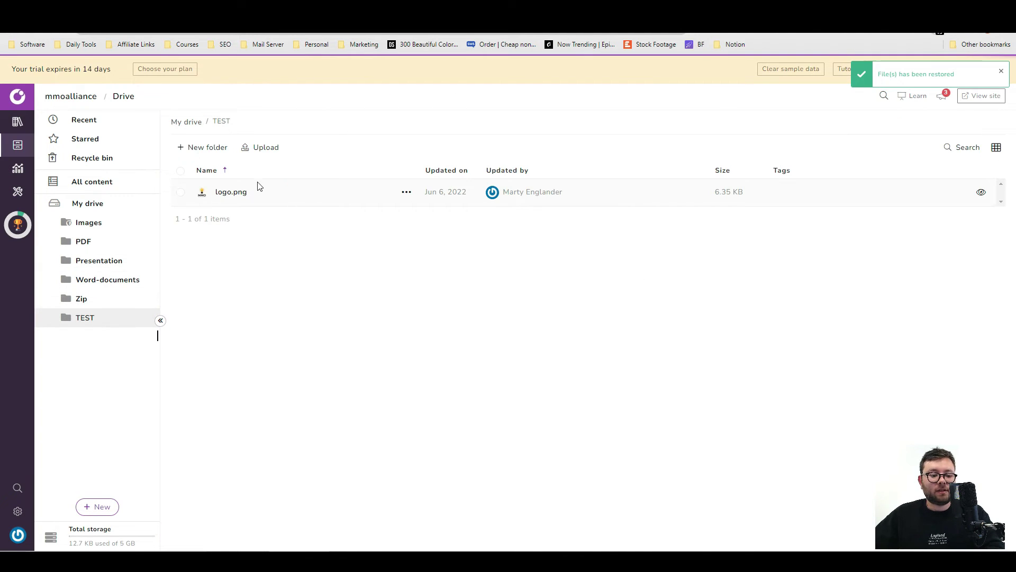
{"action": "left_click", "coordinate": [144, 212]}
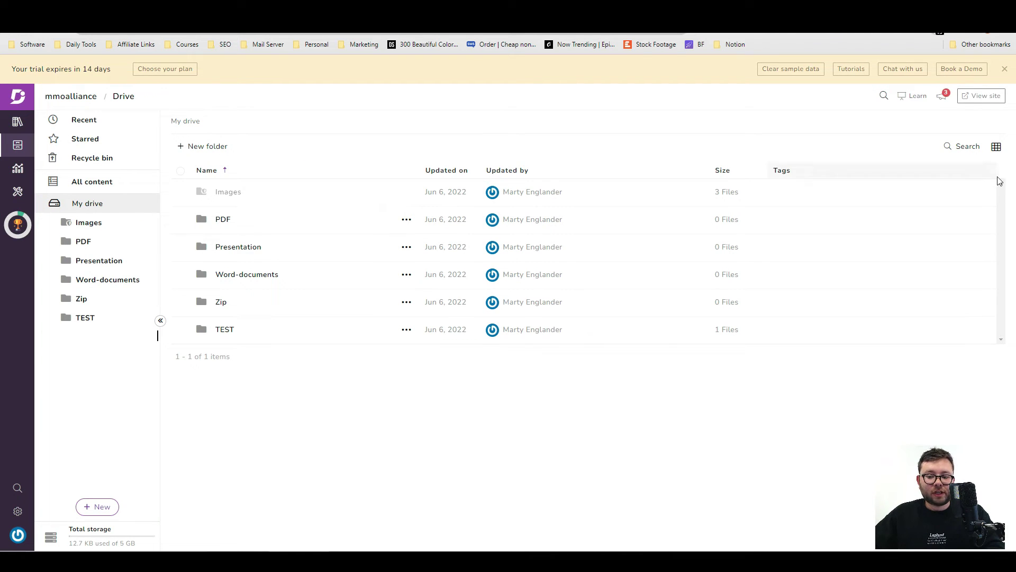
Filter My drive files by the keyword 'LOGO'.
{"action": "left_click", "coordinate": [962, 147]}
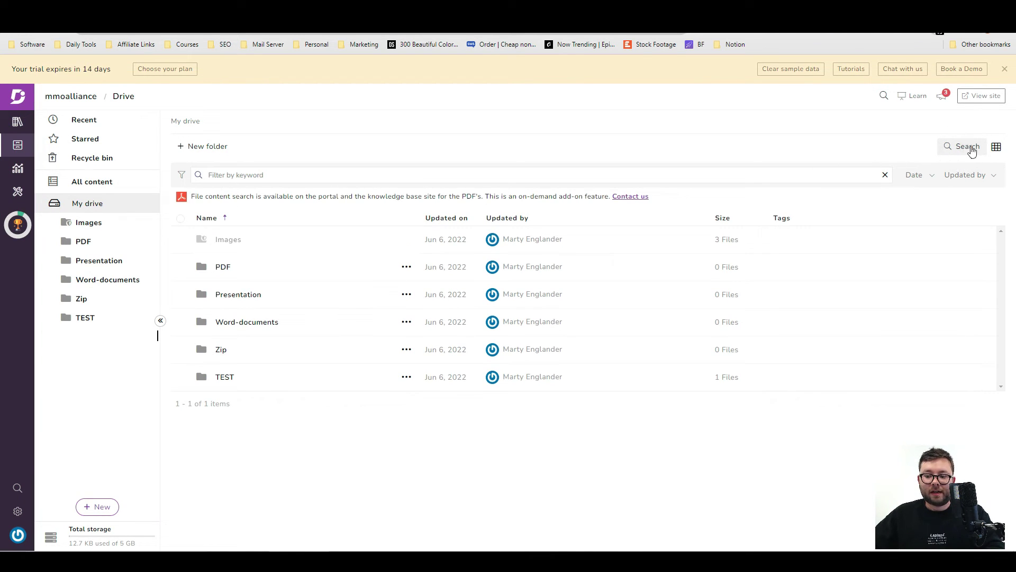
{"action": "left_click", "coordinate": [699, 174]}
{"action": "type", "text": "LOGO"}
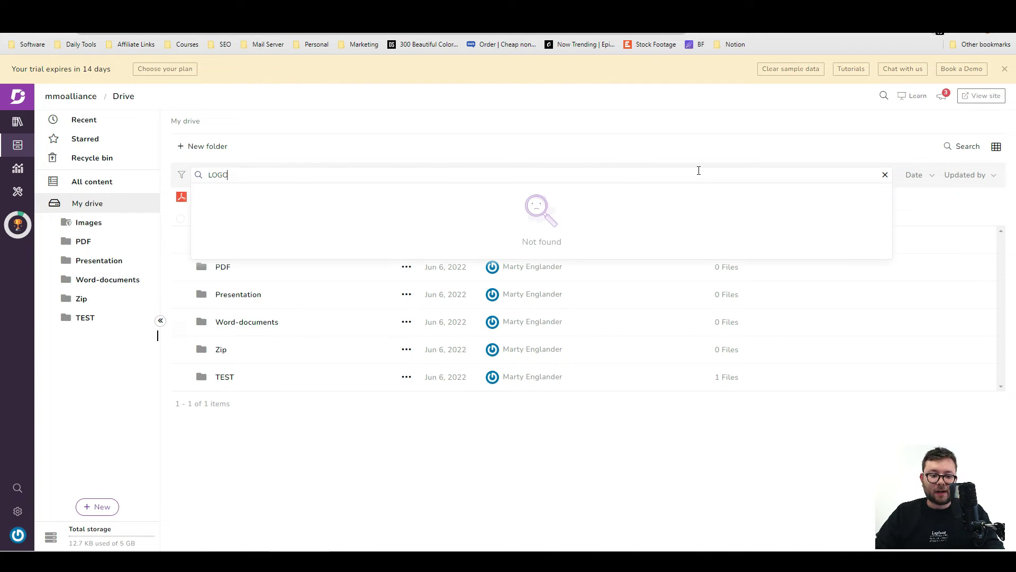
{"action": "key", "text": "Return"}
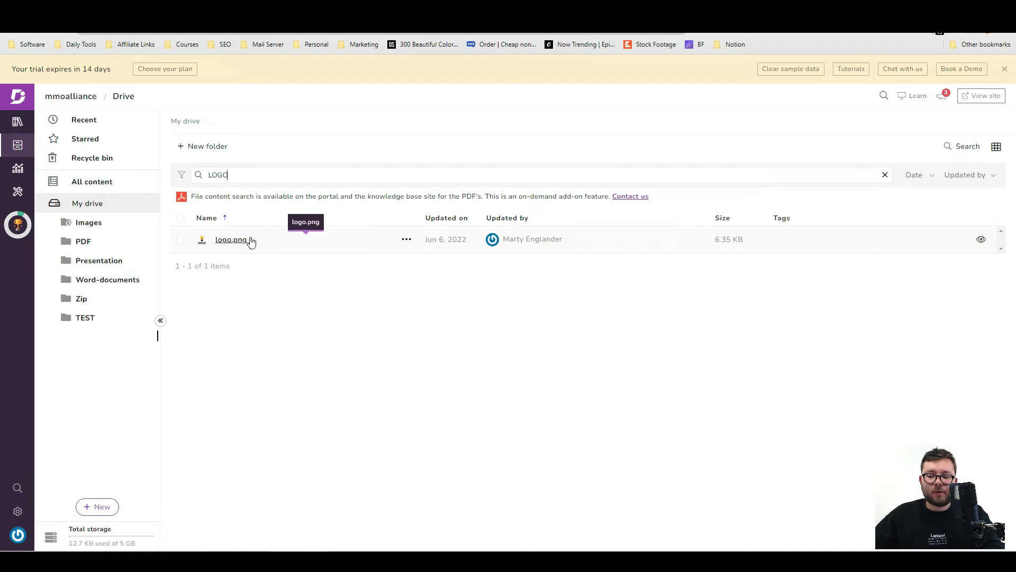
Tag logo.png with Getting started, copy its CDN link, and save the file details.
{"action": "left_click", "coordinate": [213, 241]}
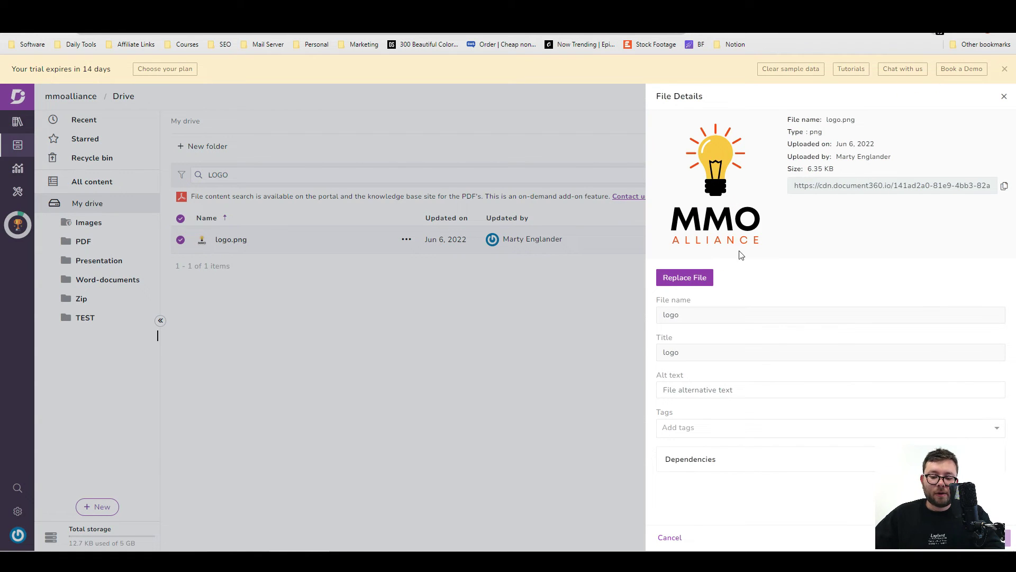
{"action": "left_click", "coordinate": [672, 395]}
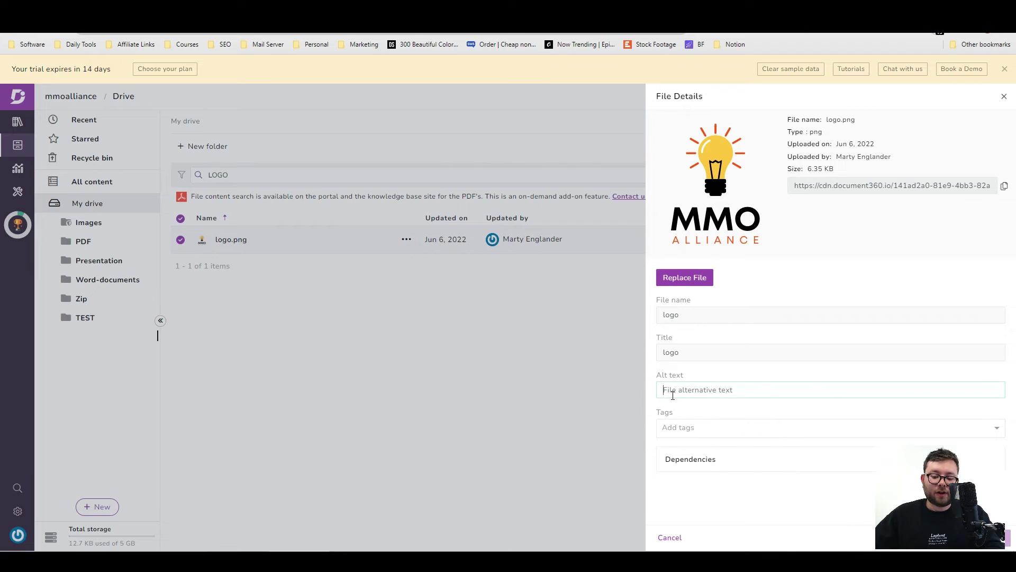
{"action": "left_click", "coordinate": [687, 428]}
{"action": "left_click", "coordinate": [691, 463]}
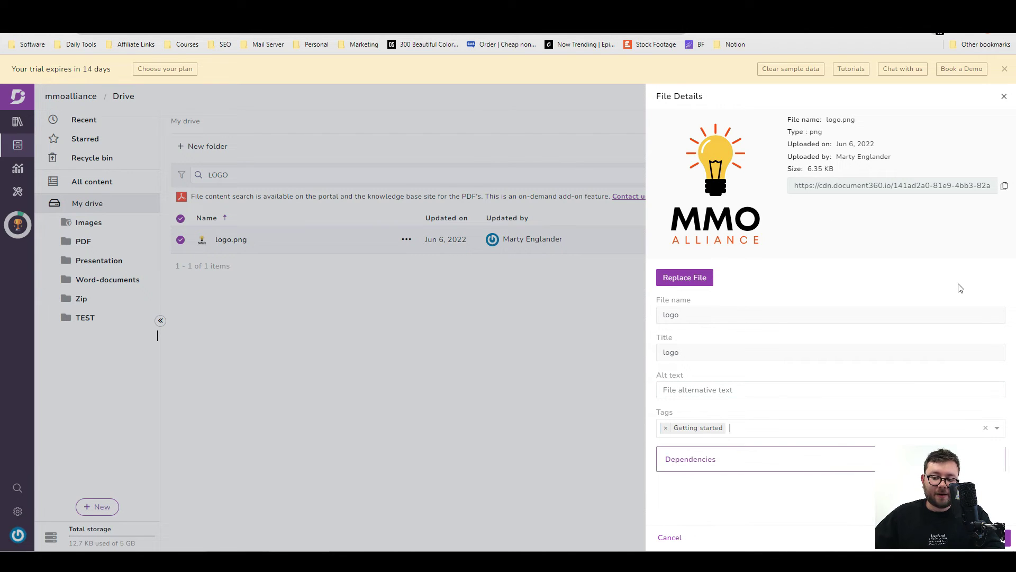
{"action": "left_click", "coordinate": [1005, 187]}
{"action": "key", "text": "ctrl+t"}
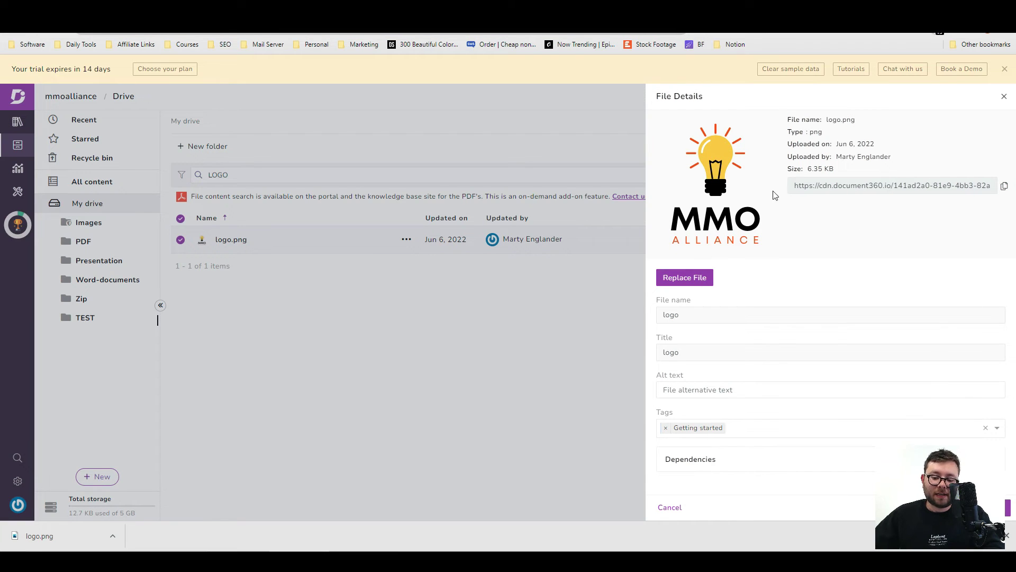
{"action": "left_click", "coordinate": [1007, 507]}
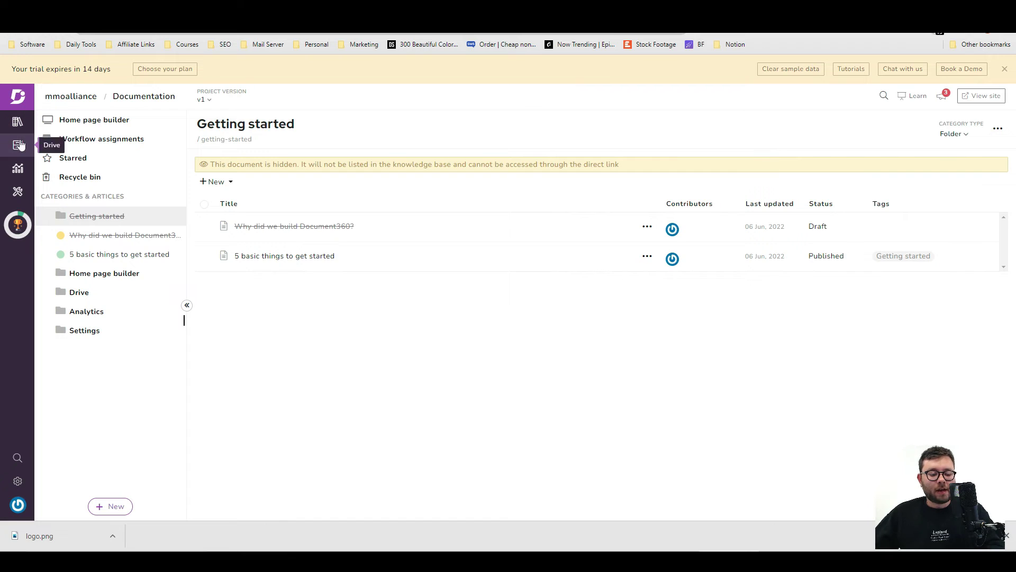
From Quick start's Advanced options, open the help documentation for Set up the workflow.
{"action": "left_click", "coordinate": [20, 226]}
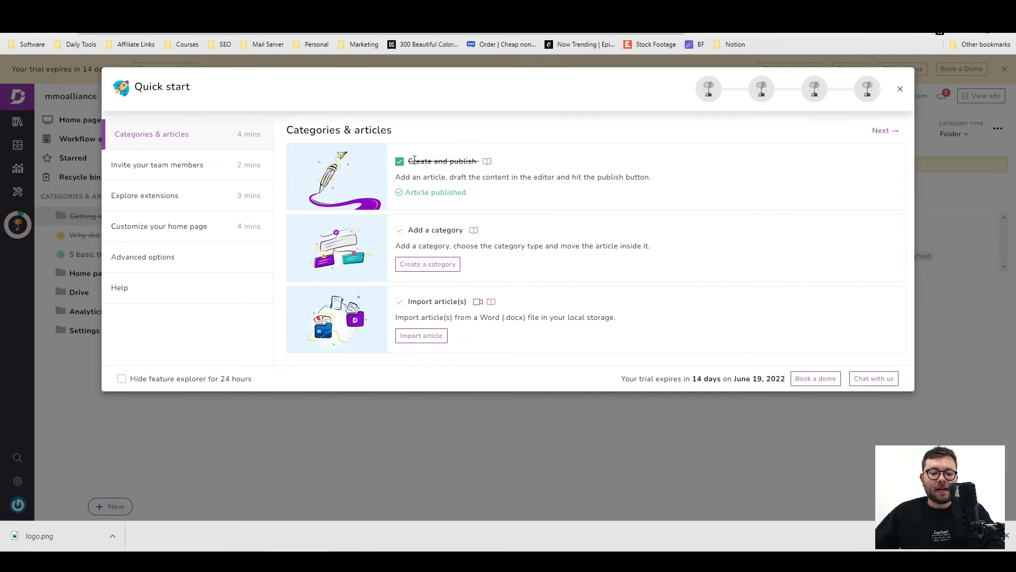
{"action": "left_click", "coordinate": [211, 260]}
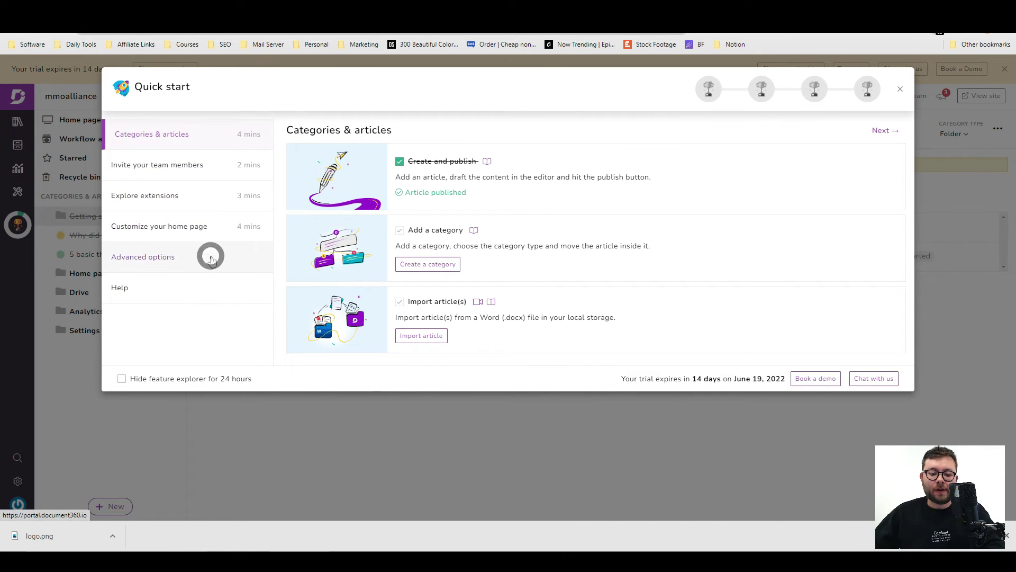
{"action": "left_click_drag", "start_coordinate": [409, 230], "coordinate": [481, 231]}
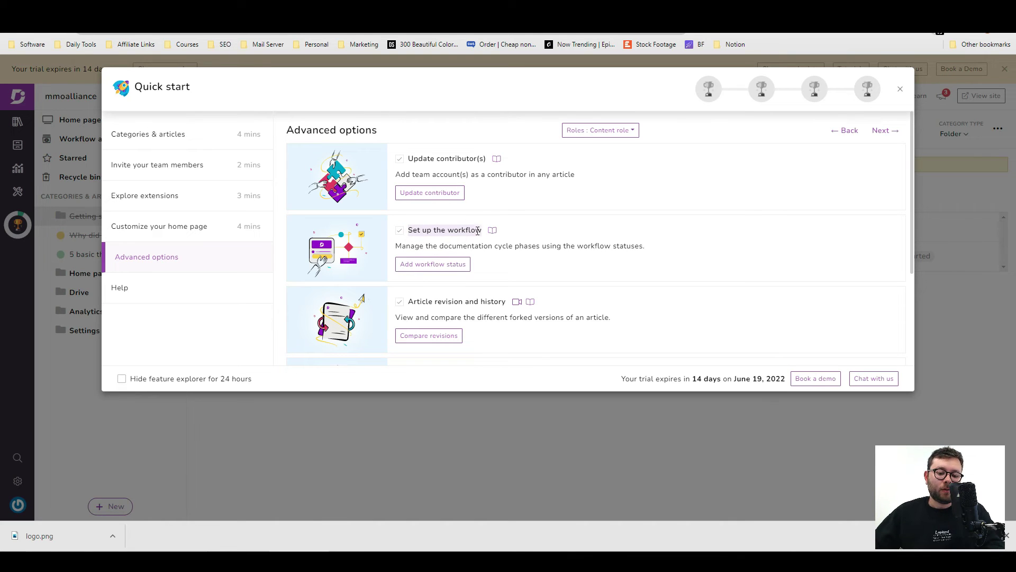
{"action": "left_click", "coordinate": [478, 230]}
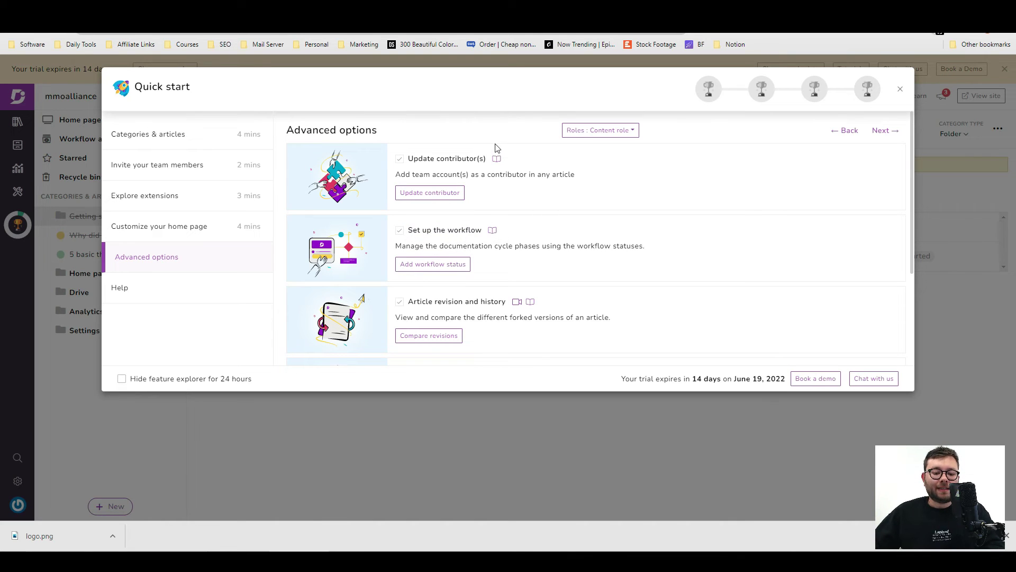
{"action": "left_click", "coordinate": [492, 232]}
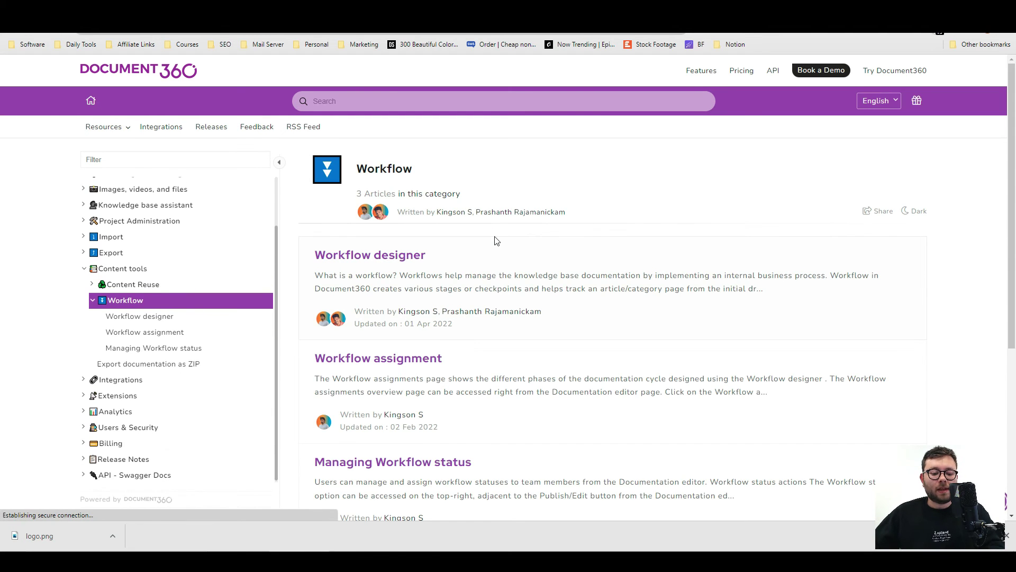
Open the Workflow designer help article and read down to its Adding a new status section.
{"action": "scroll", "coordinate": [461, 217], "scroll_direction": "down", "scroll_amount": 1}
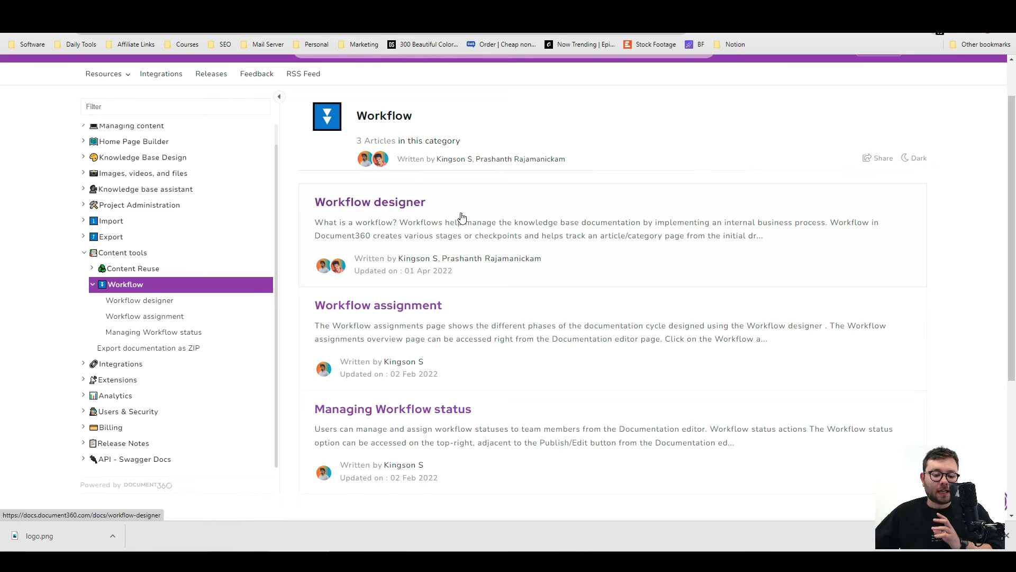
{"action": "left_click", "coordinate": [404, 213]}
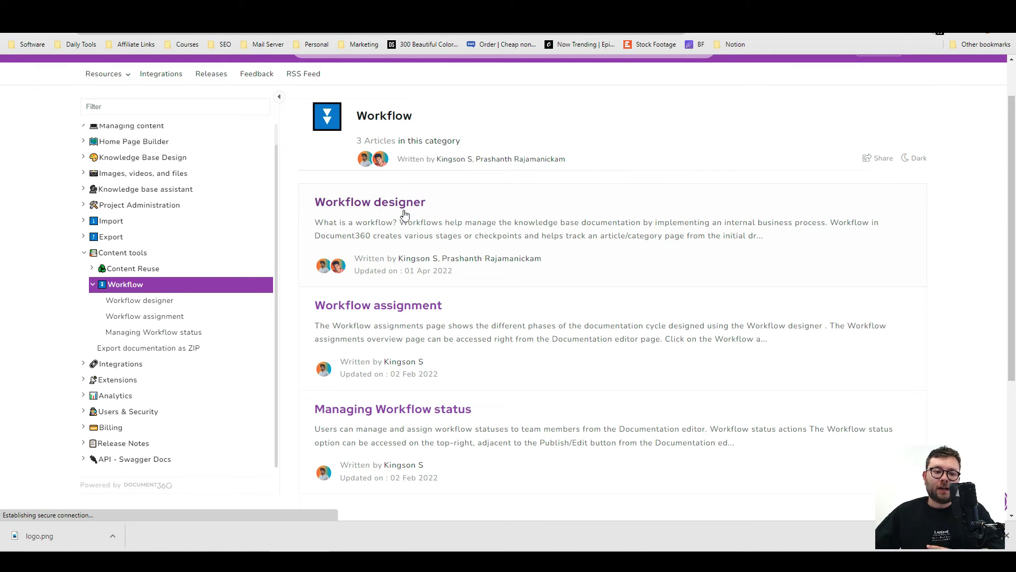
{"action": "scroll", "coordinate": [463, 232], "scroll_direction": "down", "scroll_amount": 6}
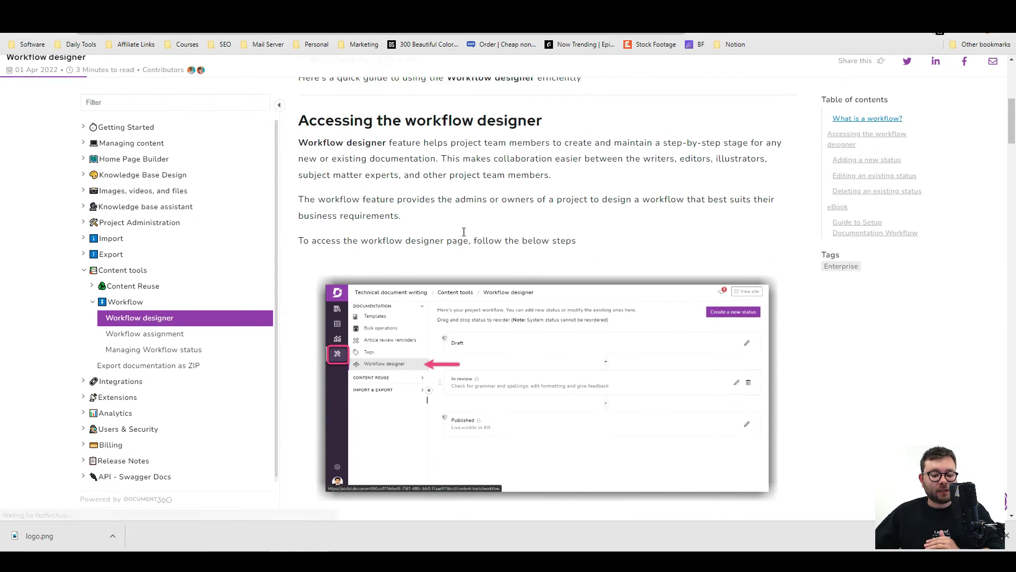
{"action": "scroll", "coordinate": [463, 233], "scroll_direction": "down", "scroll_amount": 8}
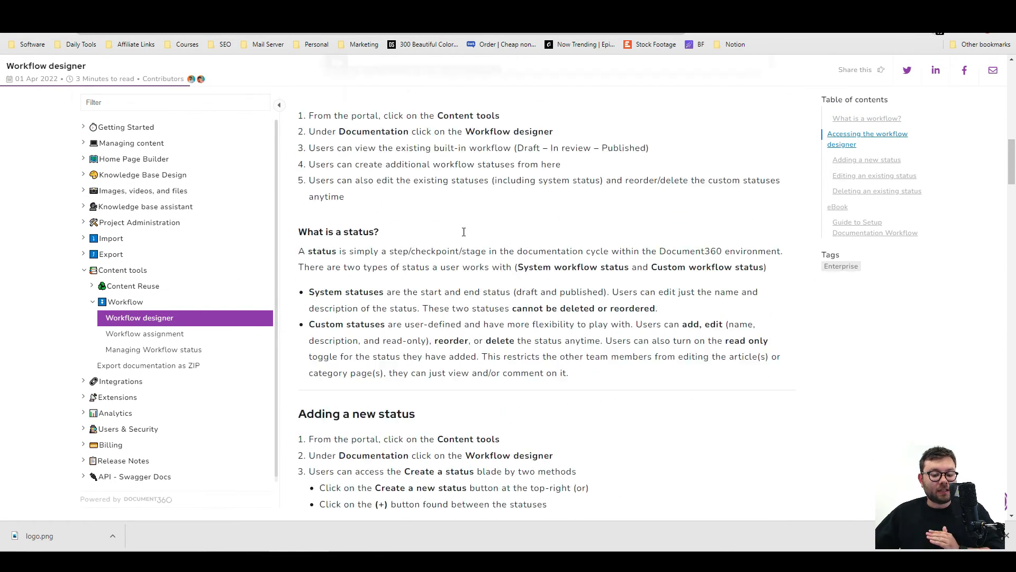
{"action": "scroll", "coordinate": [464, 235], "scroll_direction": "down", "scroll_amount": 3}
{"action": "scroll", "coordinate": [465, 235], "scroll_direction": "down", "scroll_amount": 3}
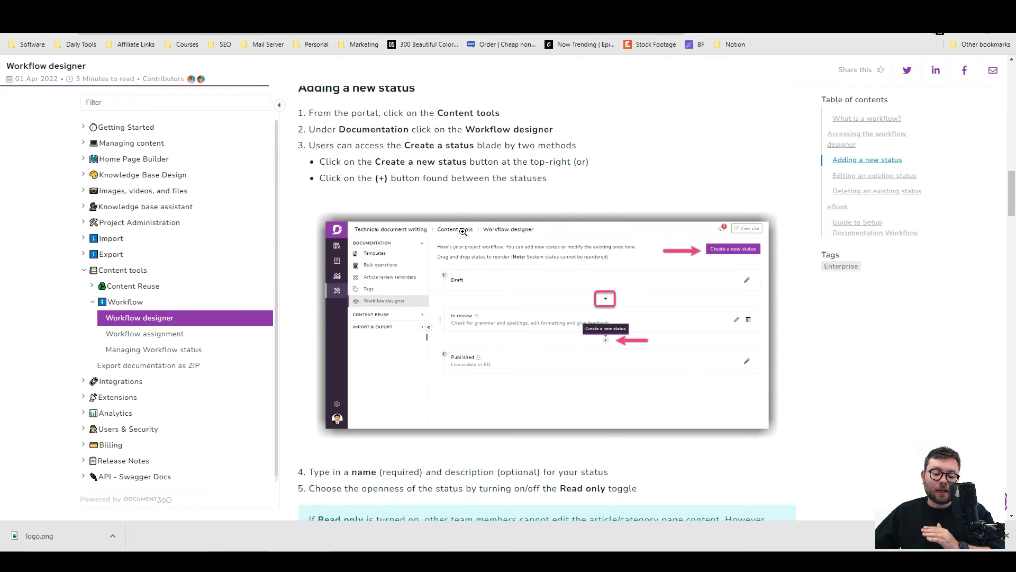
{"action": "scroll", "coordinate": [463, 232], "scroll_direction": "down", "scroll_amount": 3}
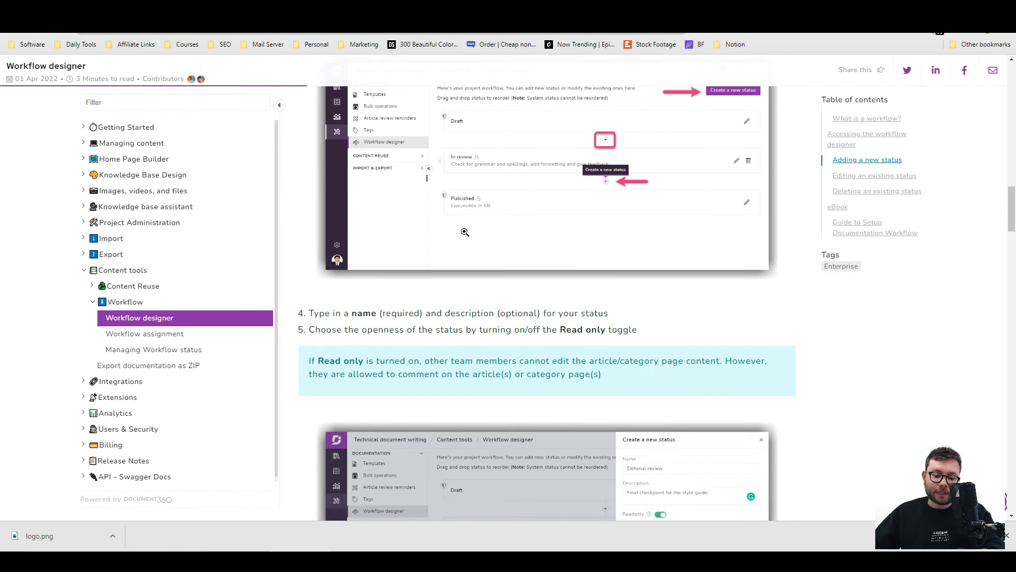
{"action": "scroll", "coordinate": [465, 232], "scroll_direction": "down", "scroll_amount": 5}
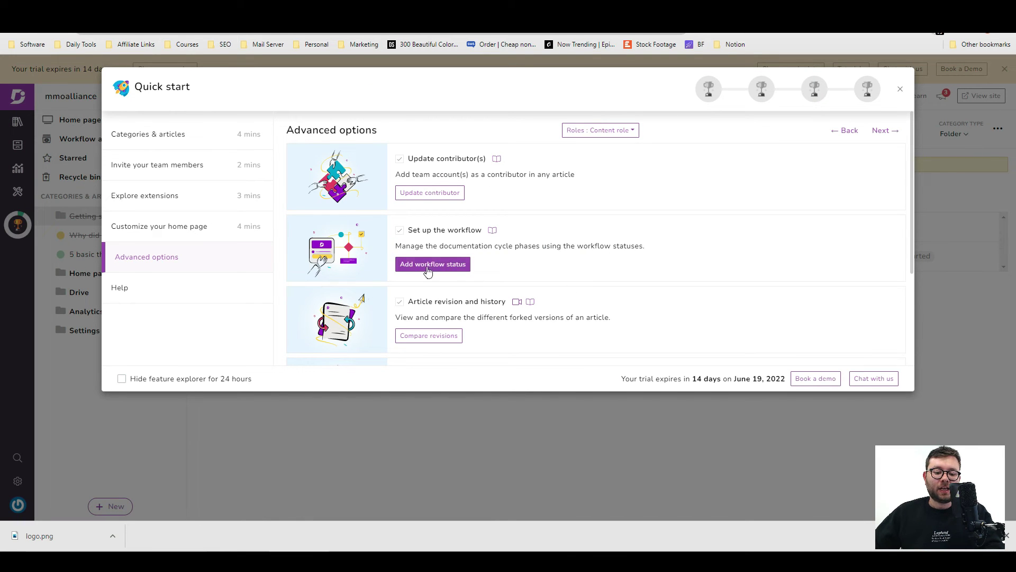
In the Workflow designer, give the Draft status the description 'this has just been created'.
{"action": "left_click", "coordinate": [432, 264]}
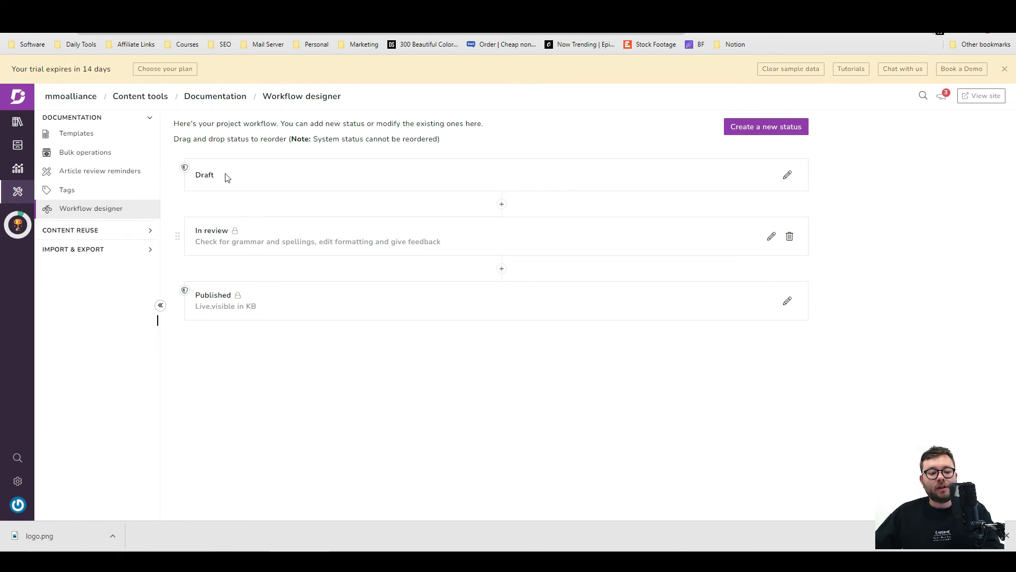
{"action": "left_click", "coordinate": [789, 175]}
{"action": "left_click", "coordinate": [841, 186]}
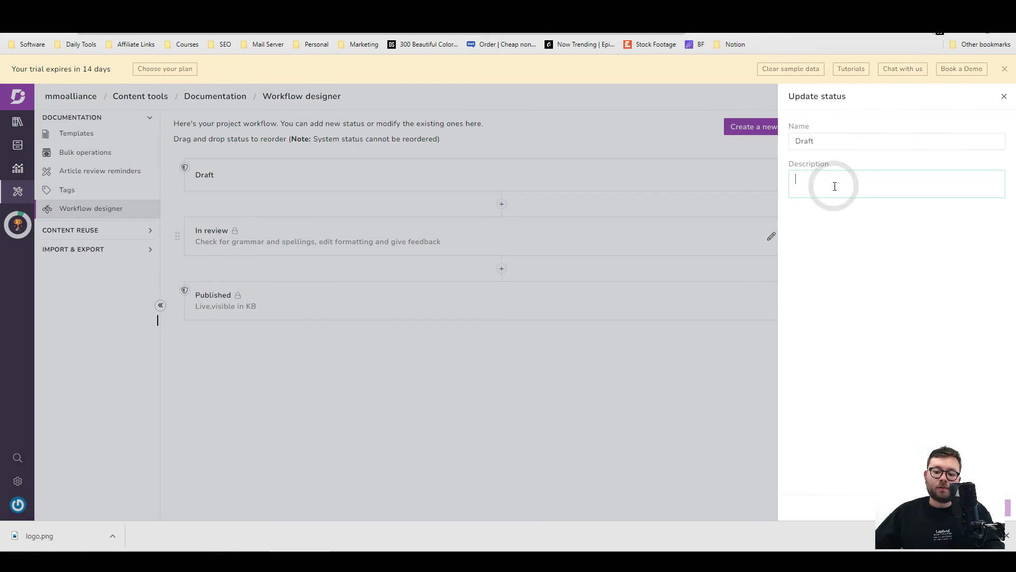
{"action": "type", "text": "this ha"}
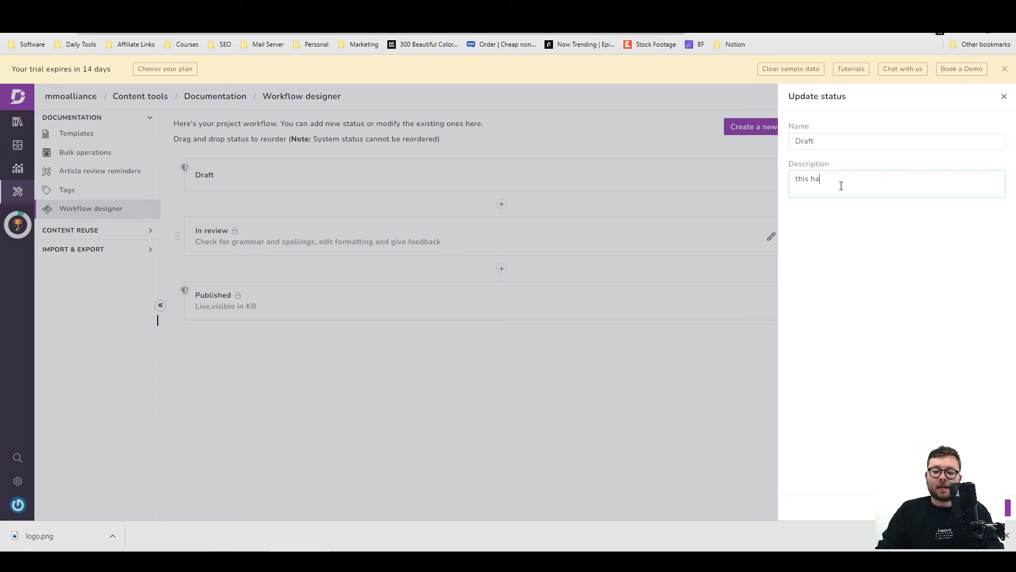
{"action": "type", "text": "s just been created"}
{"action": "left_click", "coordinate": [990, 507]}
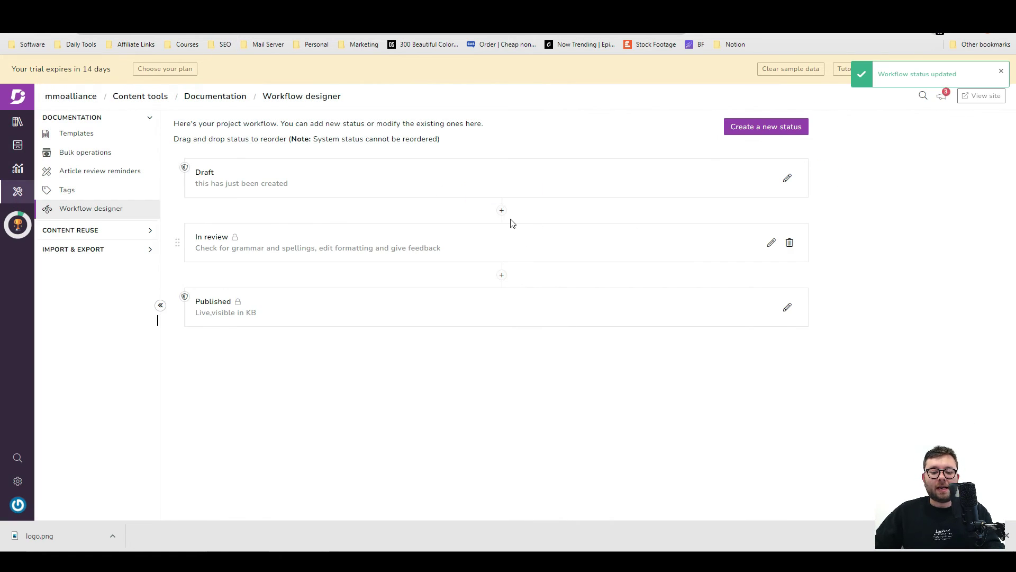
Add a Marketing Review status for marketing team members, then a Web developers Review status.
{"action": "left_click", "coordinate": [502, 211]}
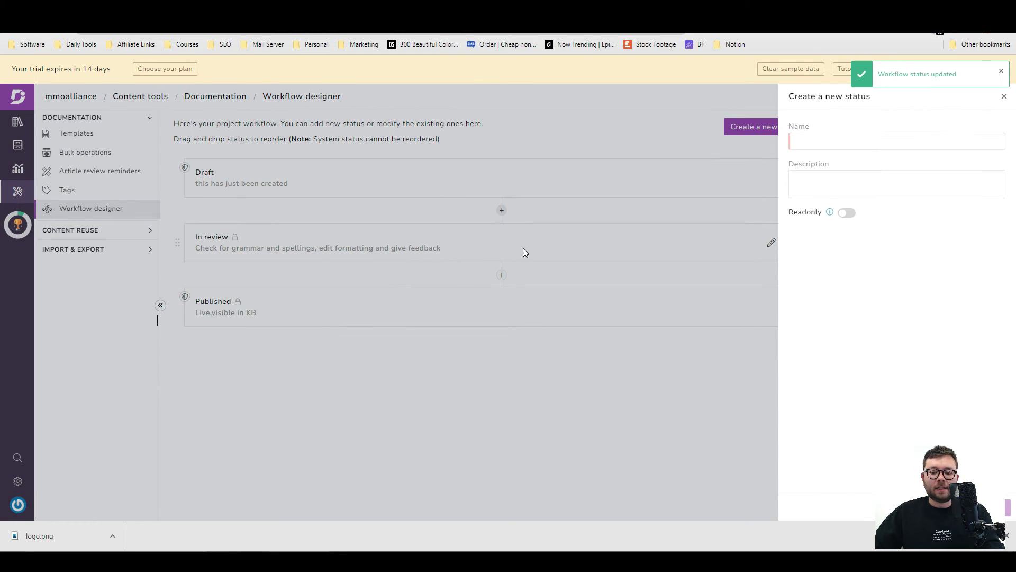
{"action": "type", "text": "Marketing Review"}
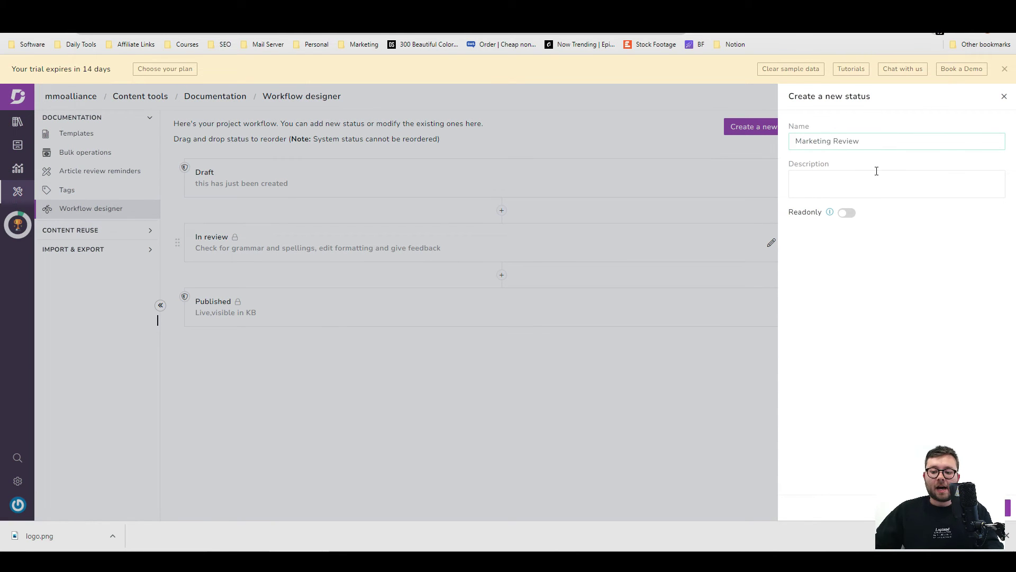
{"action": "left_click", "coordinate": [876, 176]}
{"action": "type", "text": "For a marketing team member to check"}
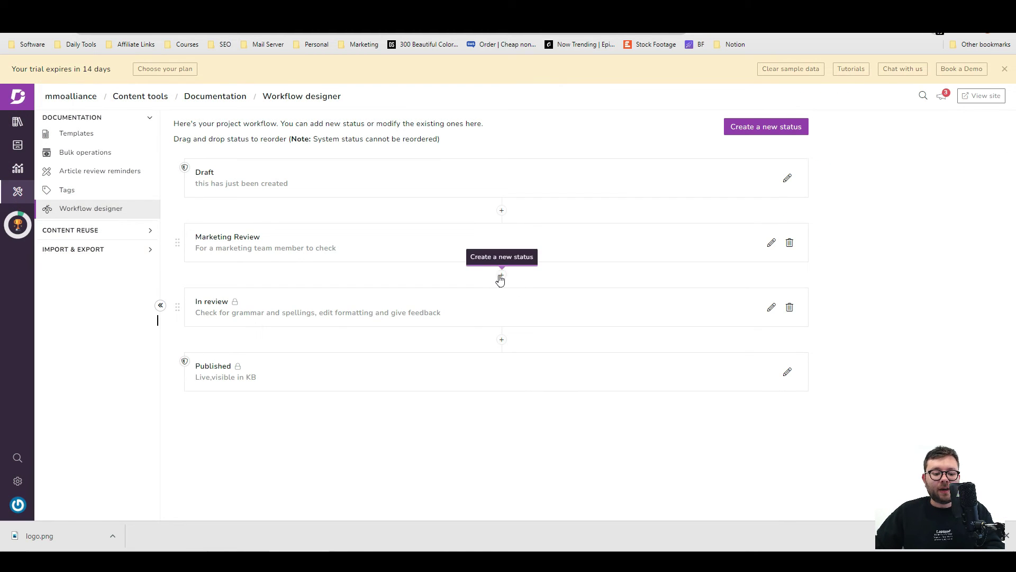
{"action": "left_click", "coordinate": [501, 275]}
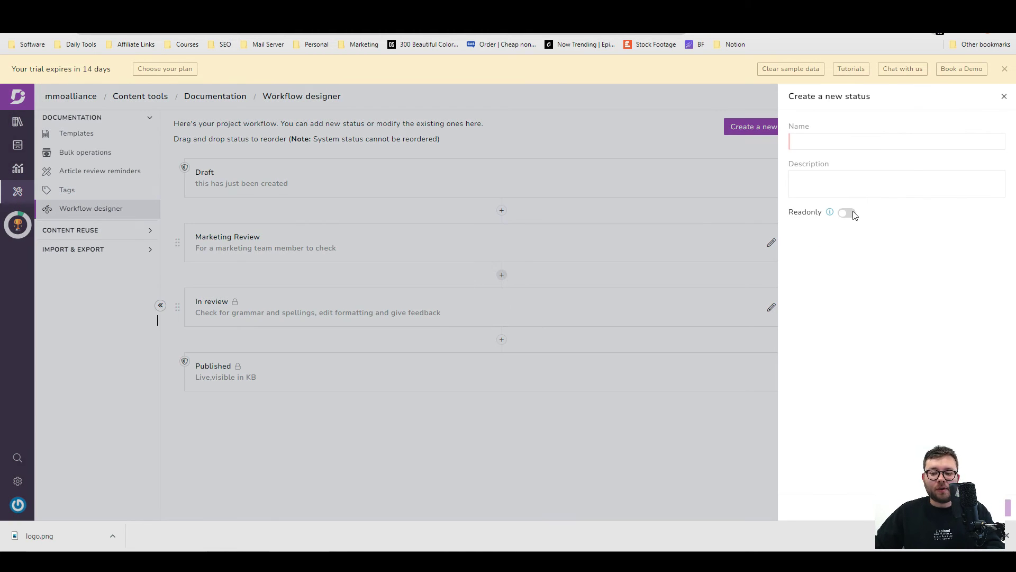
{"action": "left_click", "coordinate": [830, 140]}
{"action": "type", "text": "Web developers Review"}
{"action": "key", "text": "Return"}
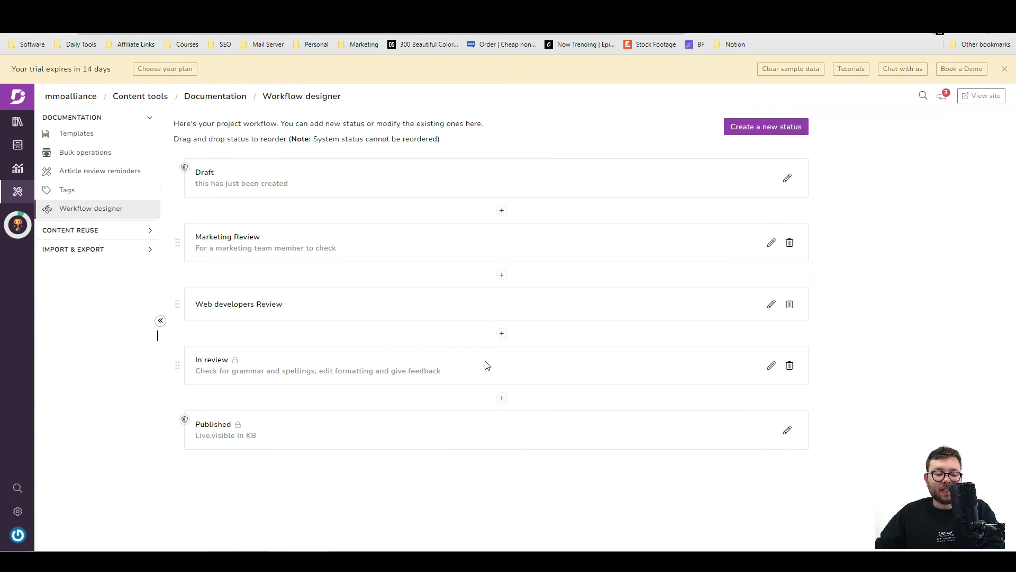
Set '5 basic things to get started' to Marketing Review, due on the 8th, with an assignee.
{"action": "left_click", "coordinate": [64, 127]}
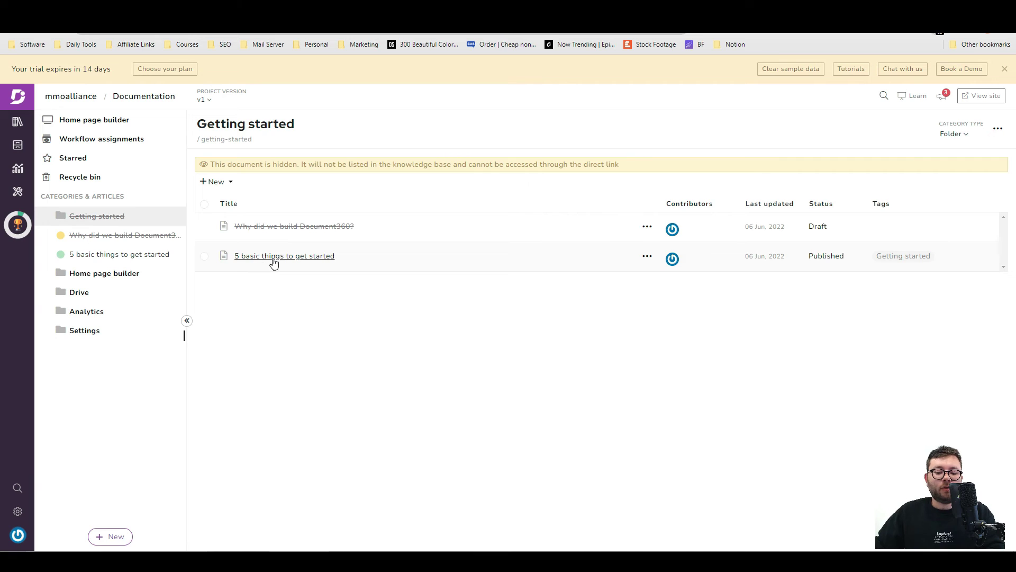
{"action": "left_click", "coordinate": [268, 254]}
{"action": "left_click", "coordinate": [902, 131]}
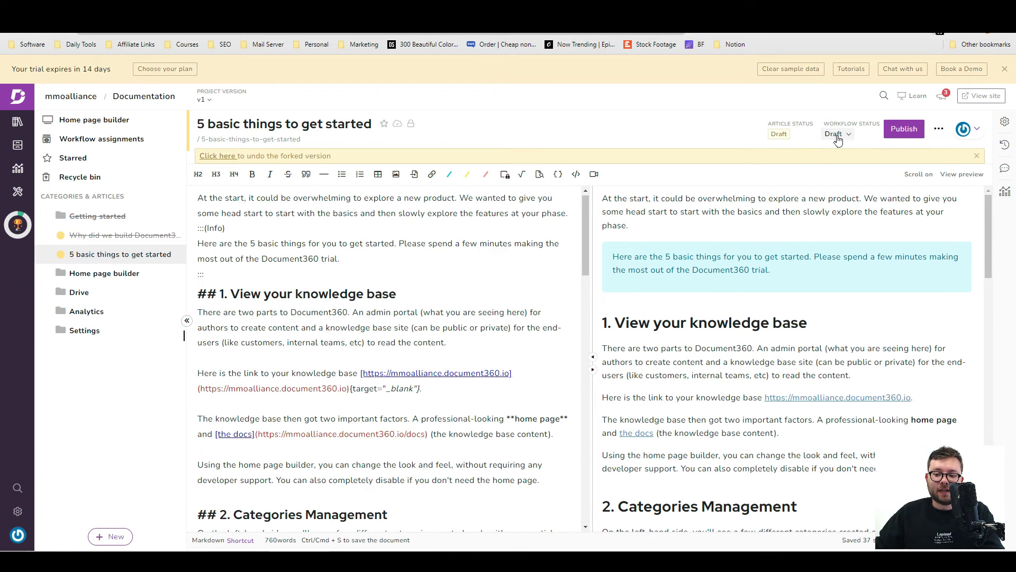
{"action": "left_click", "coordinate": [837, 139]}
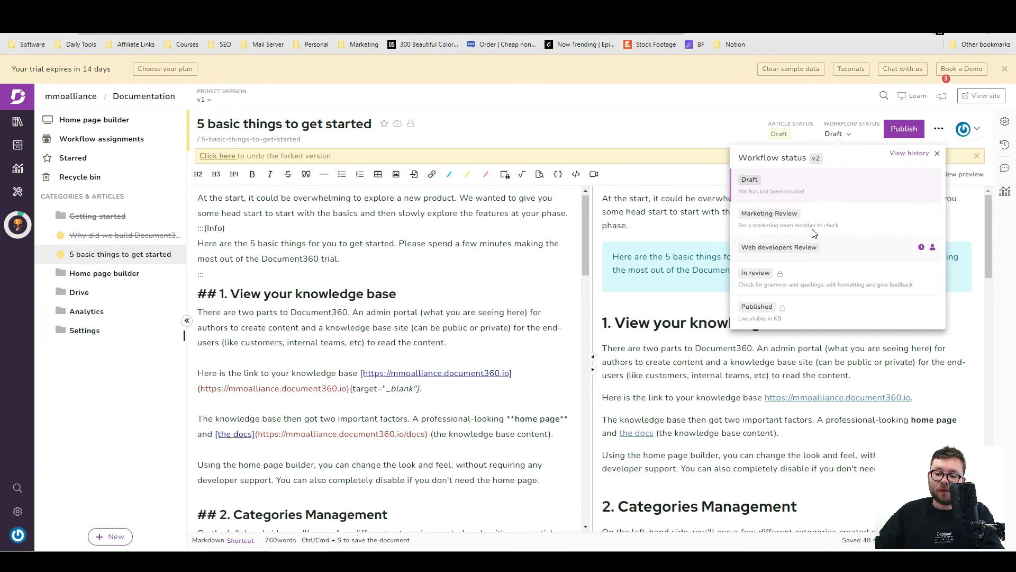
{"action": "left_click", "coordinate": [846, 227]}
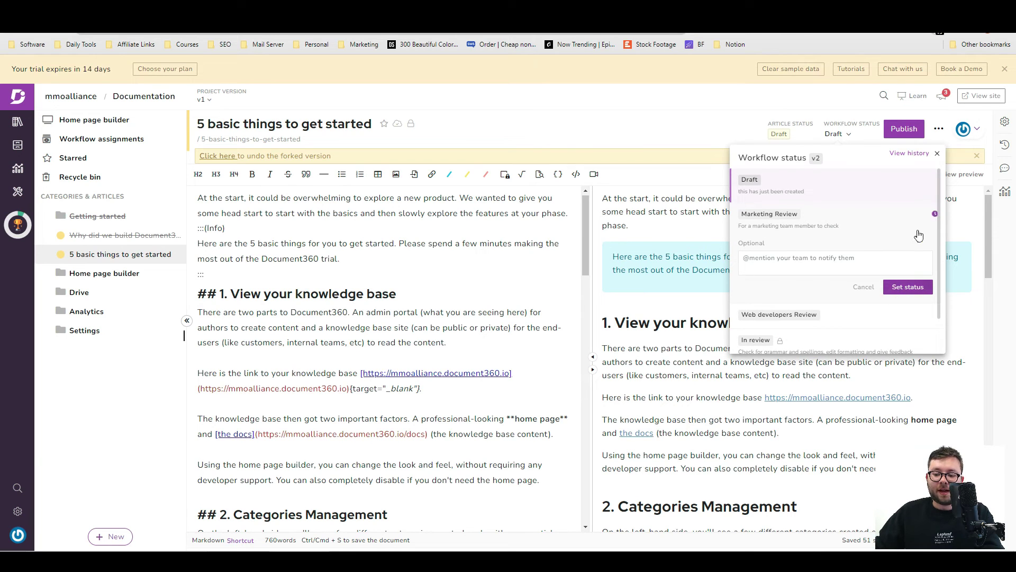
{"action": "left_click", "coordinate": [926, 214]}
{"action": "left_click", "coordinate": [857, 204]}
{"action": "left_click", "coordinate": [874, 233]}
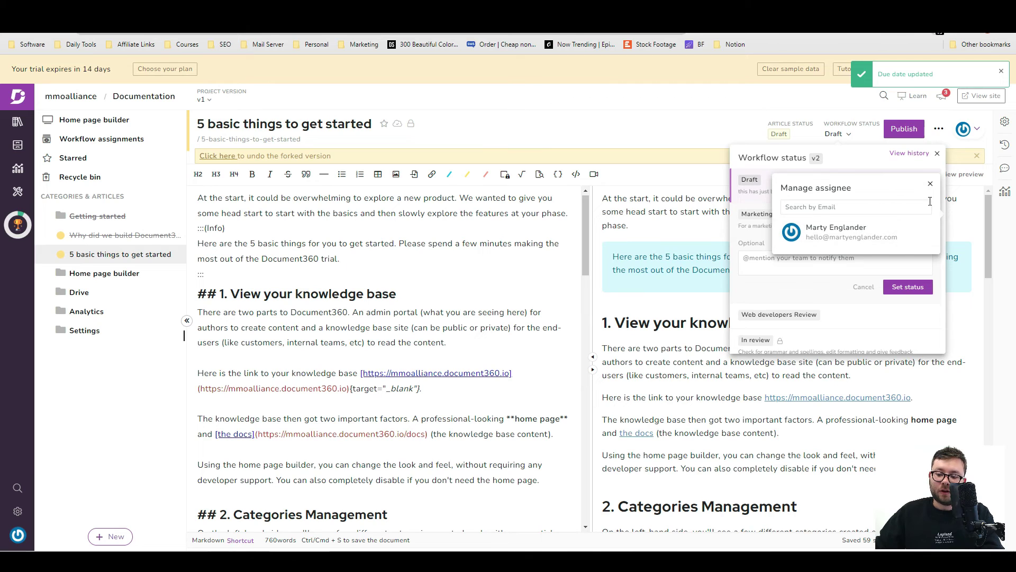
{"action": "left_click", "coordinate": [908, 287]}
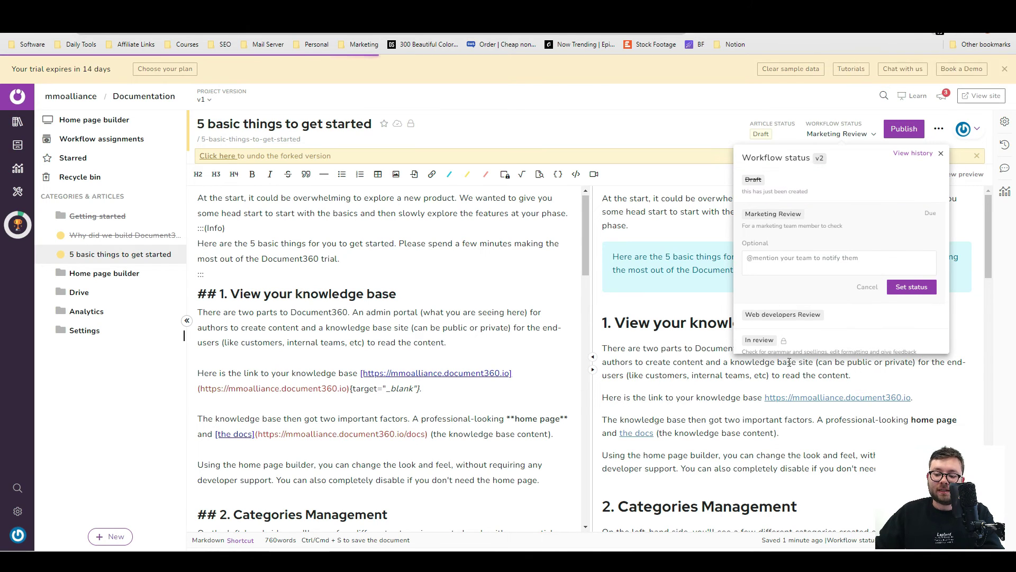
Bulk-update '5 basic things to get started' and 'Why did we build Document360?' to Web developers Review.
{"action": "left_click", "coordinate": [97, 139]}
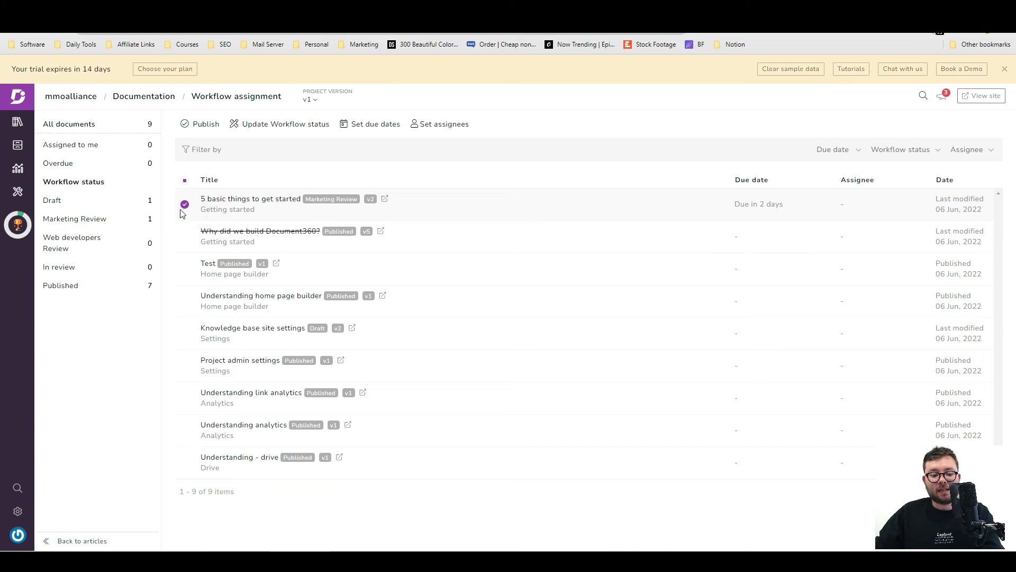
{"action": "left_click", "coordinate": [184, 236]}
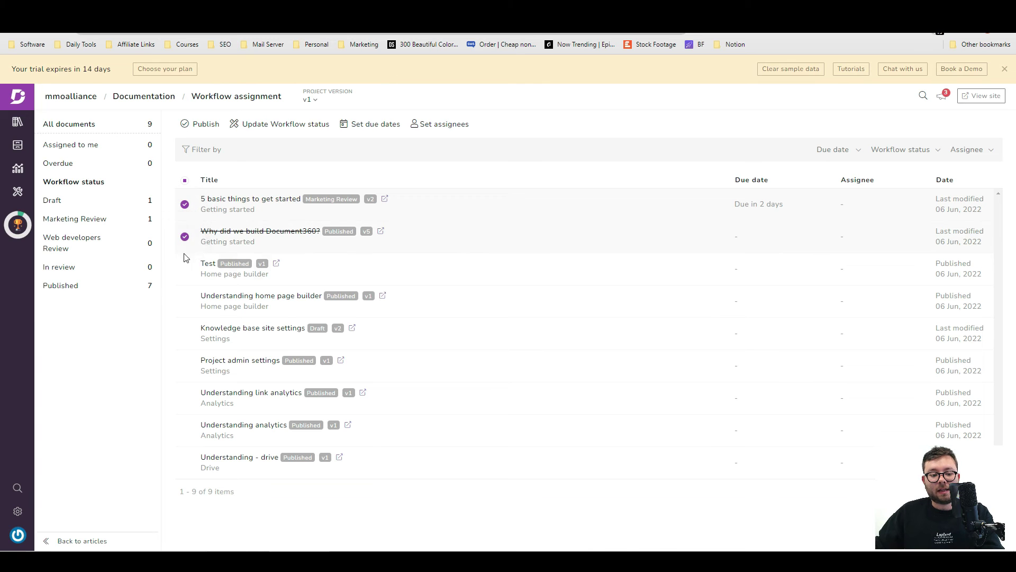
{"action": "left_click", "coordinate": [200, 127]}
{"action": "left_click", "coordinate": [586, 196]}
{"action": "left_click", "coordinate": [269, 125]}
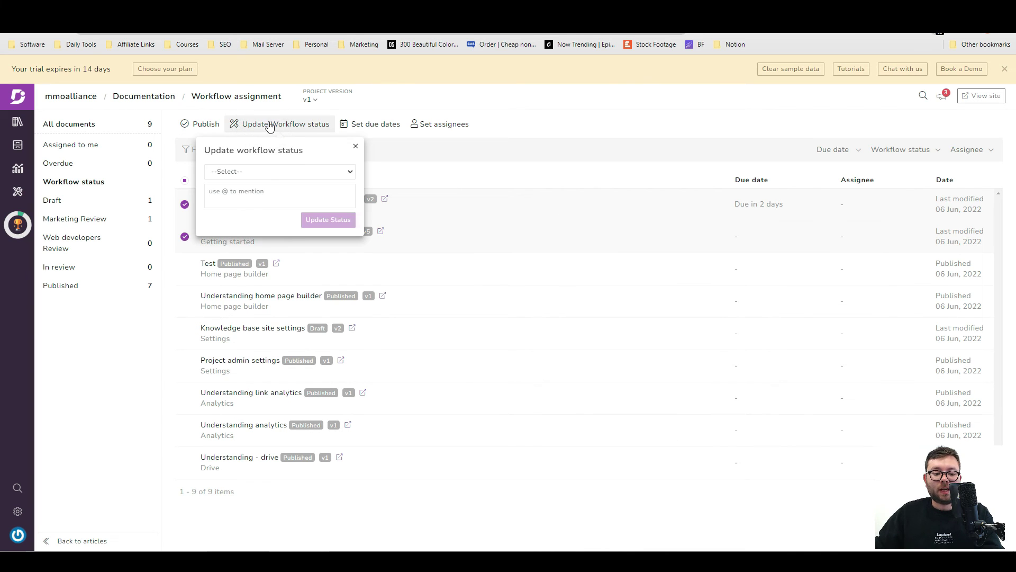
{"action": "left_click", "coordinate": [270, 172]}
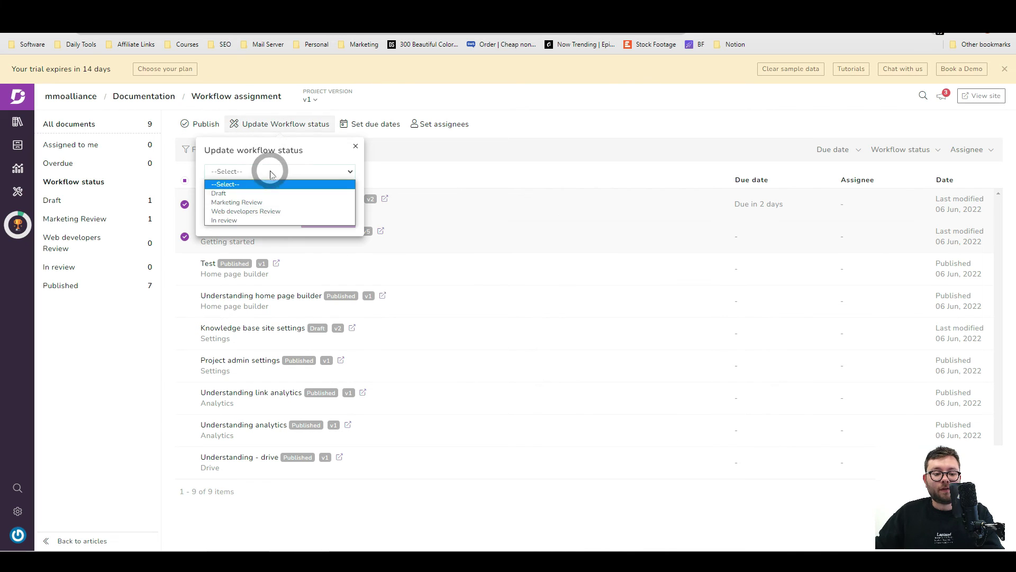
{"action": "left_click", "coordinate": [264, 211]}
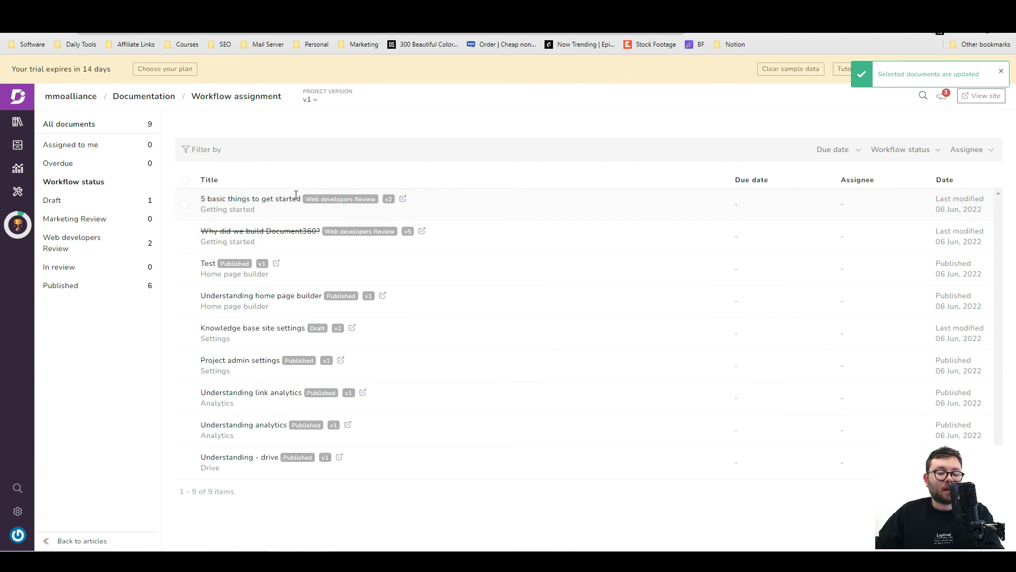